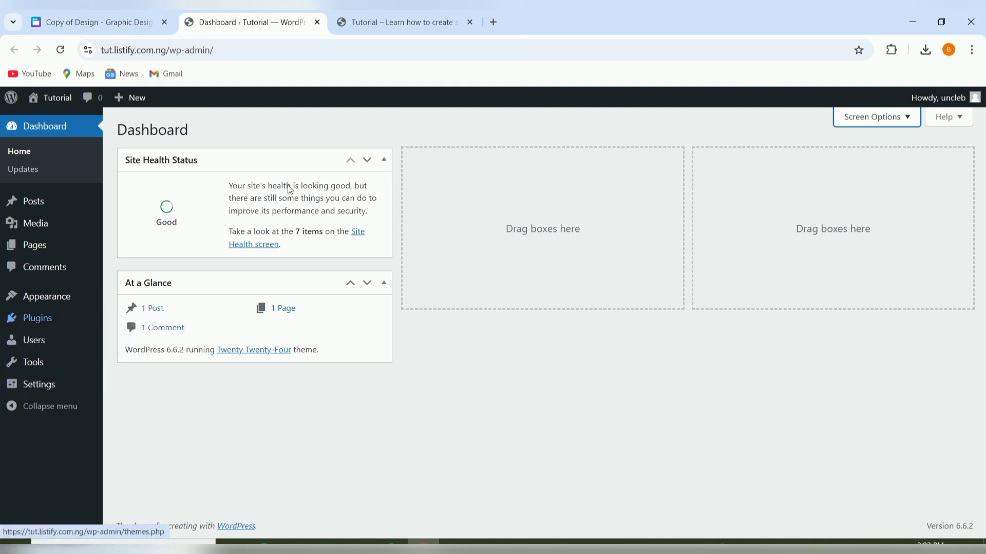
# Look over the Tutorial site's front page from top to bottom and return to the WordPress dashboard
pyautogui.click(376, 23)
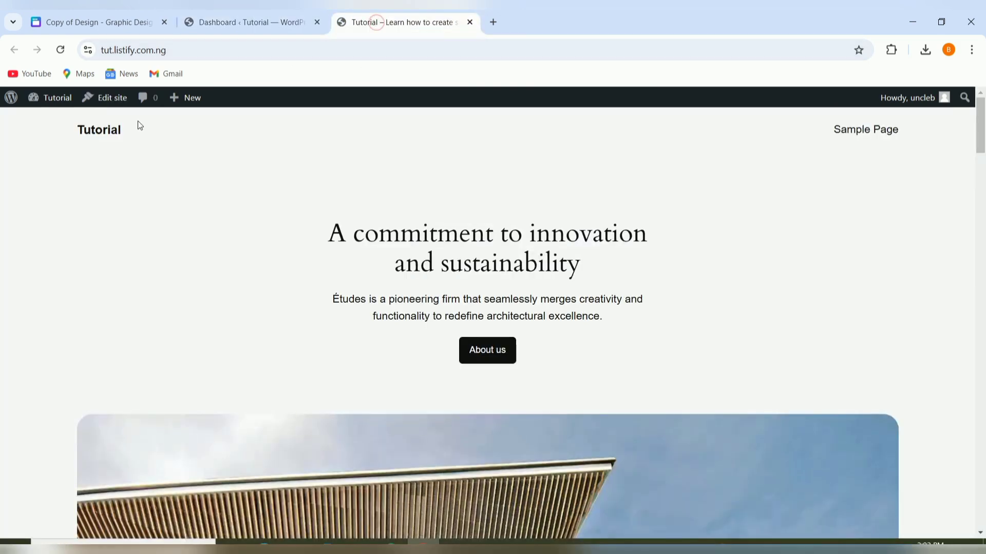
pyautogui.scroll(-16, 430, 276)
pyautogui.scroll(16, 429, 276)
pyautogui.click(236, 20)
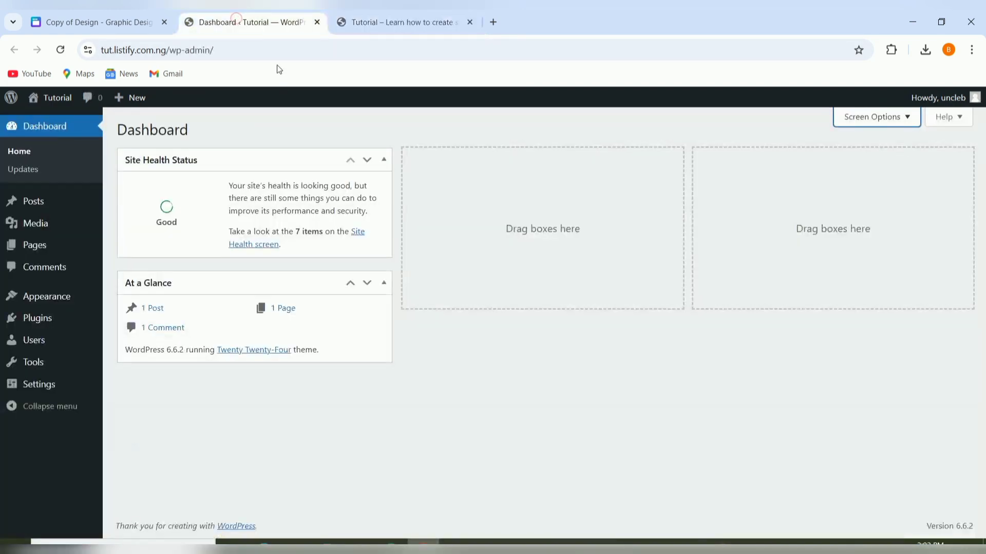
# Find the Elementor Website Builder plugin by searching for "Elementor" among the new plugins and install it
pyautogui.moveTo(38, 321)
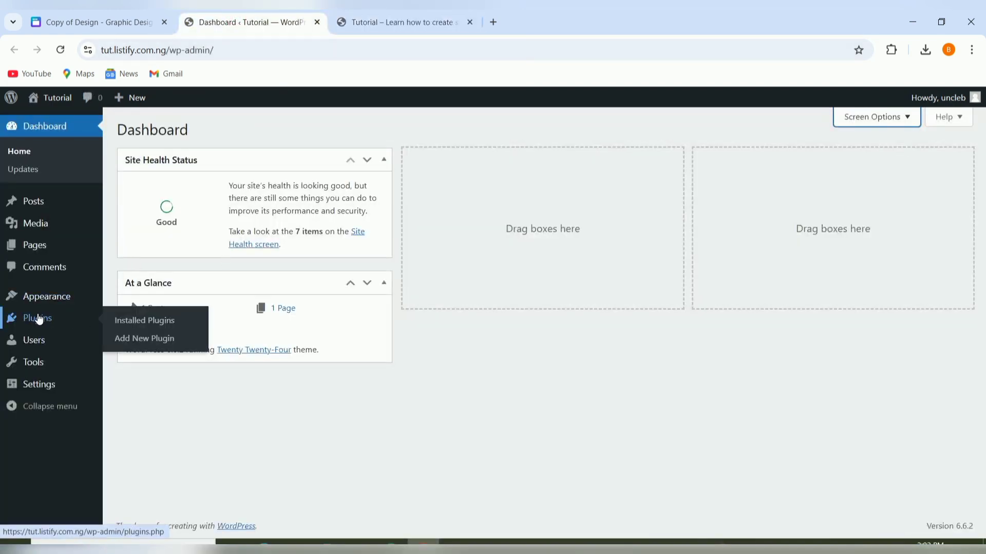
pyautogui.click(150, 339)
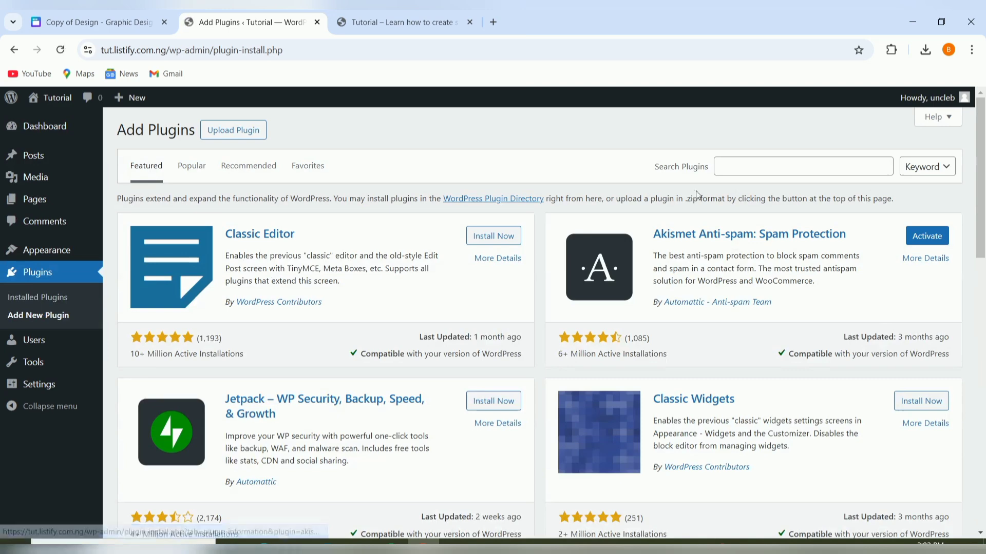
pyautogui.click(741, 169)
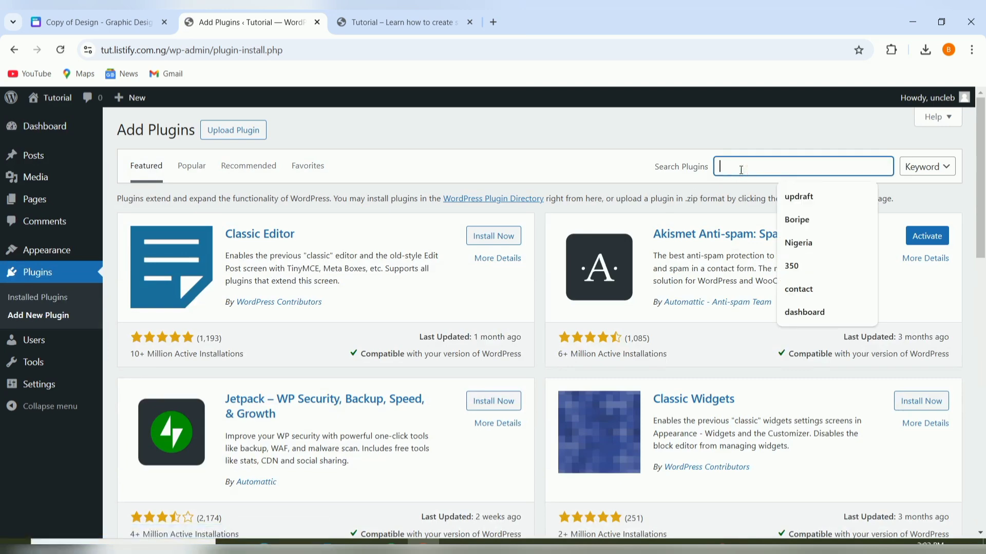
pyautogui.write('E')
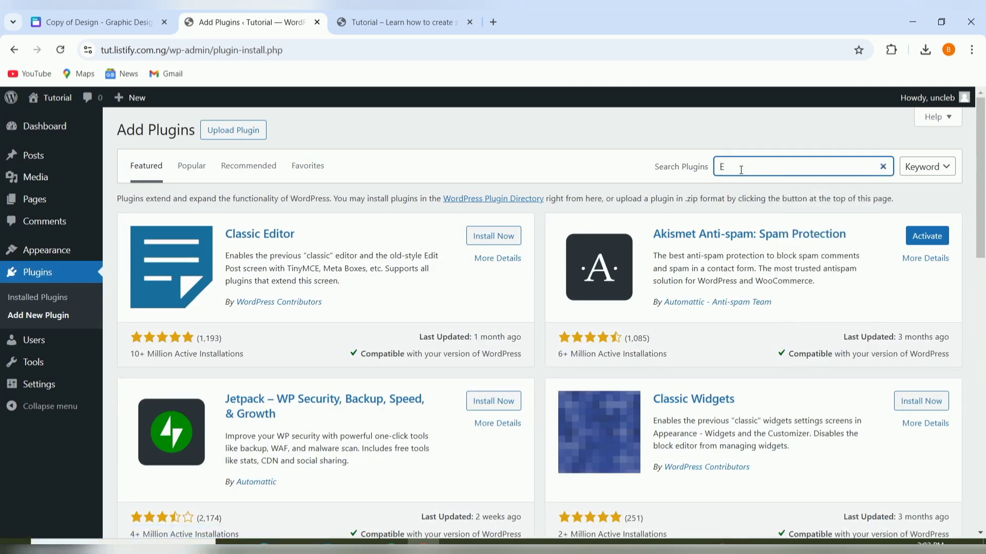
pyautogui.write('le')
pyautogui.write('m')
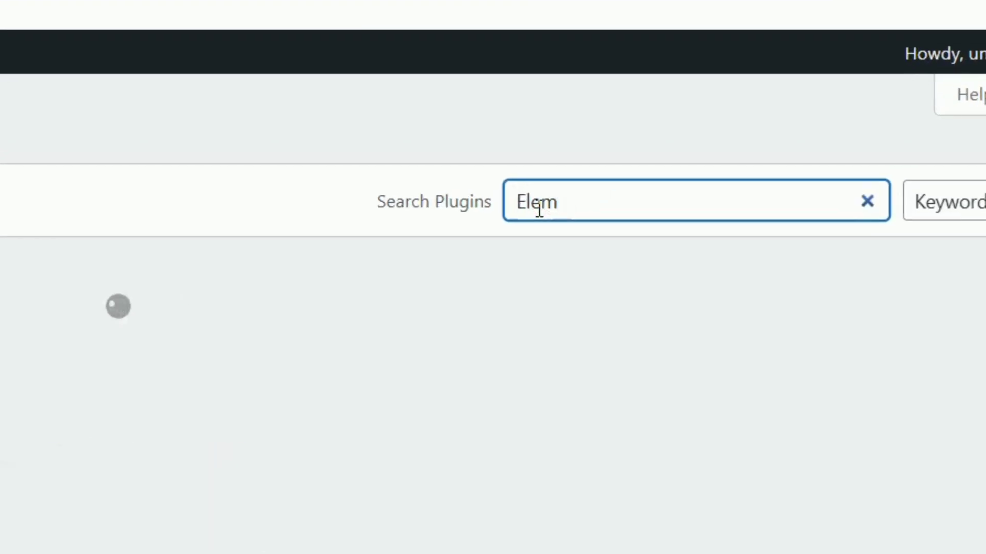
pyautogui.write('entor')
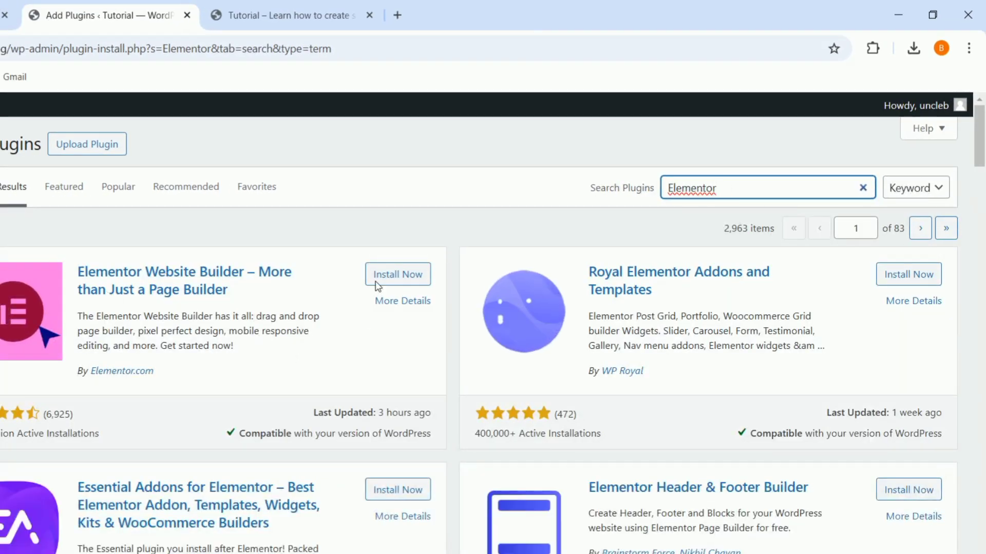
pyautogui.click(378, 280)
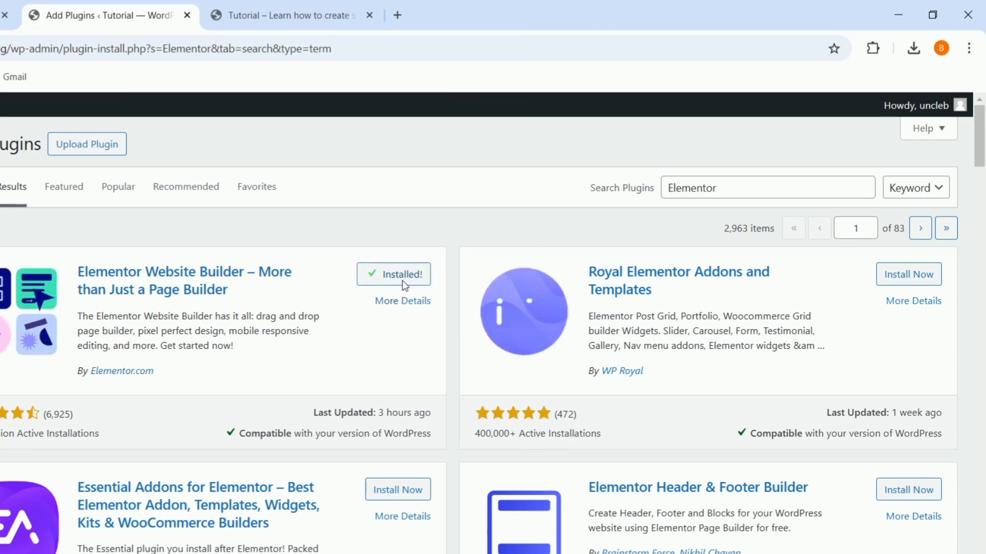
# Search the plugin directory for "smart slider 3" and install the Smart Slider 3 plugin
pyautogui.click(738, 189)
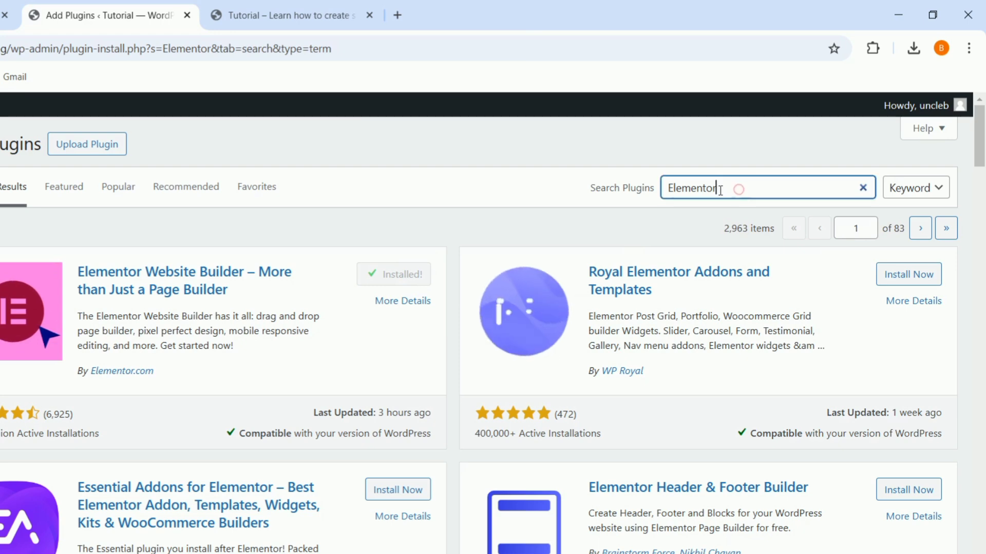
pyautogui.moveTo(721, 190); pyautogui.dragTo(666, 196)
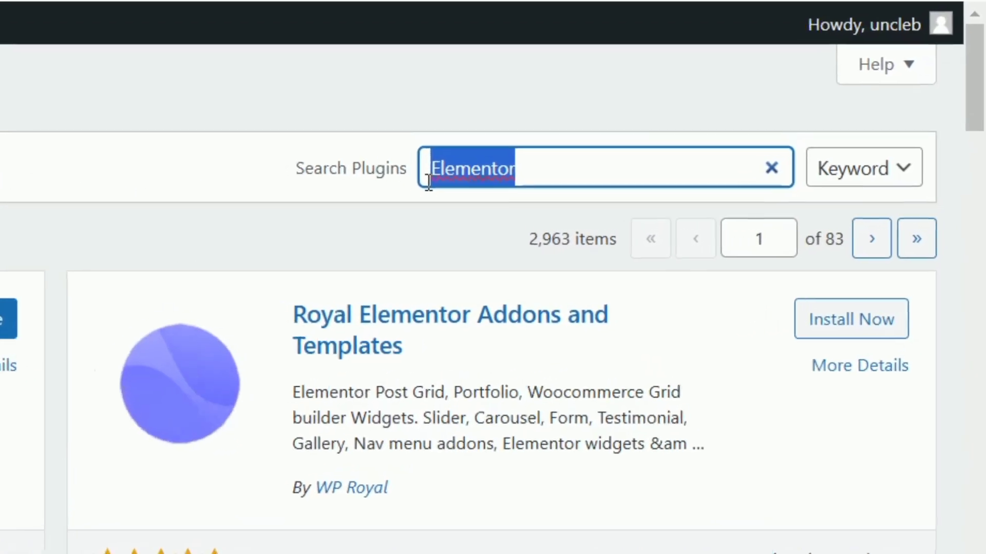
pyautogui.write('smart')
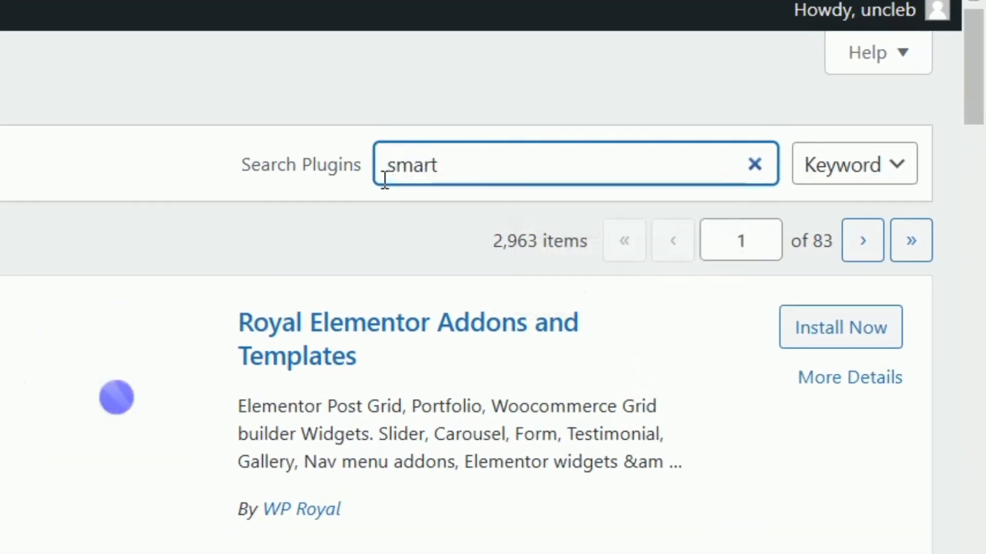
pyautogui.write(' slider ')
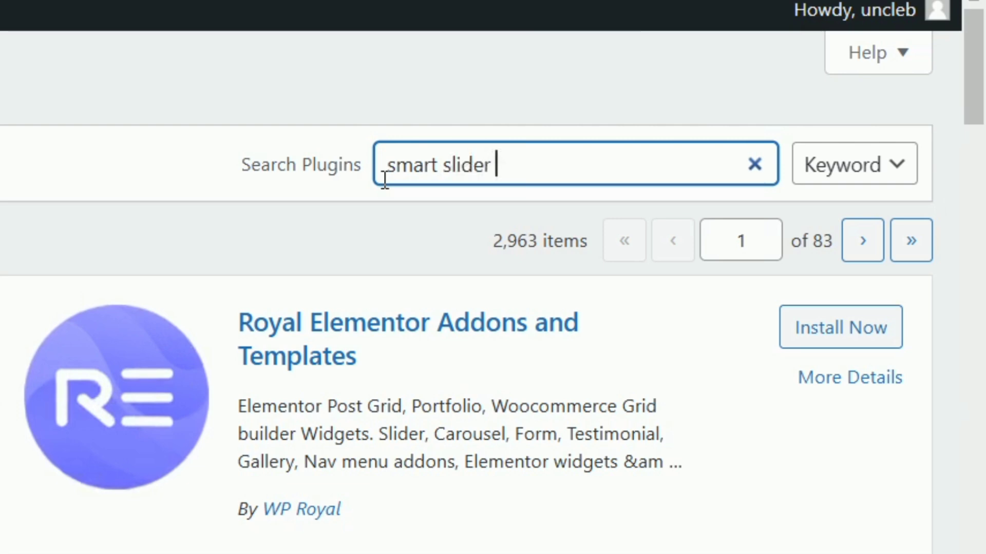
pyautogui.write('3')
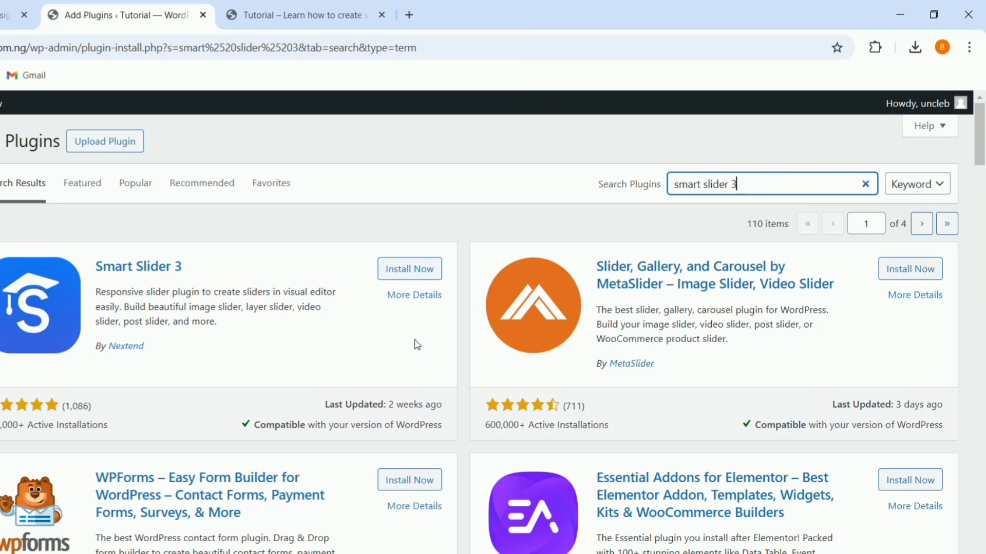
pyautogui.click(411, 272)
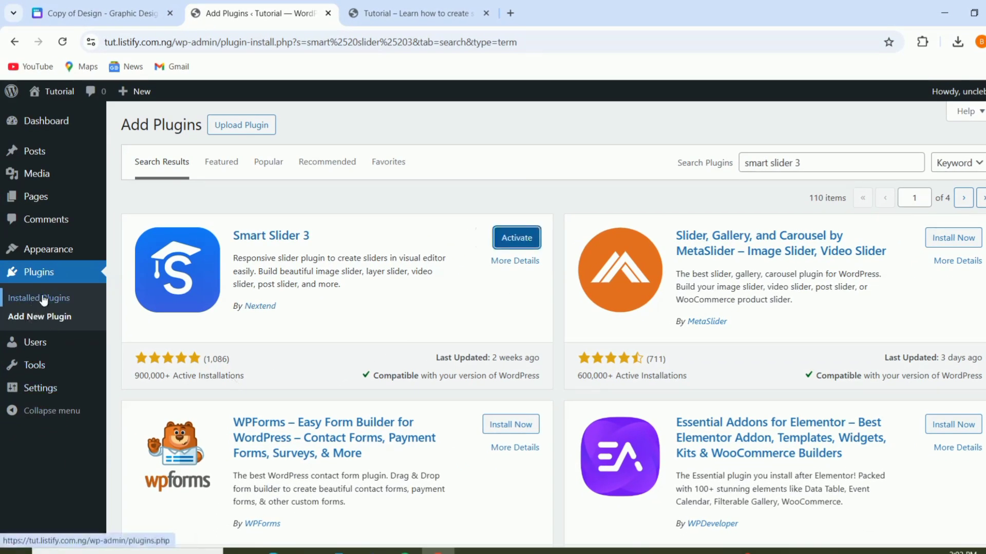
# Activate the installed Elementor and Smart Slider 3 plugins together with a bulk action
pyautogui.click(45, 299)
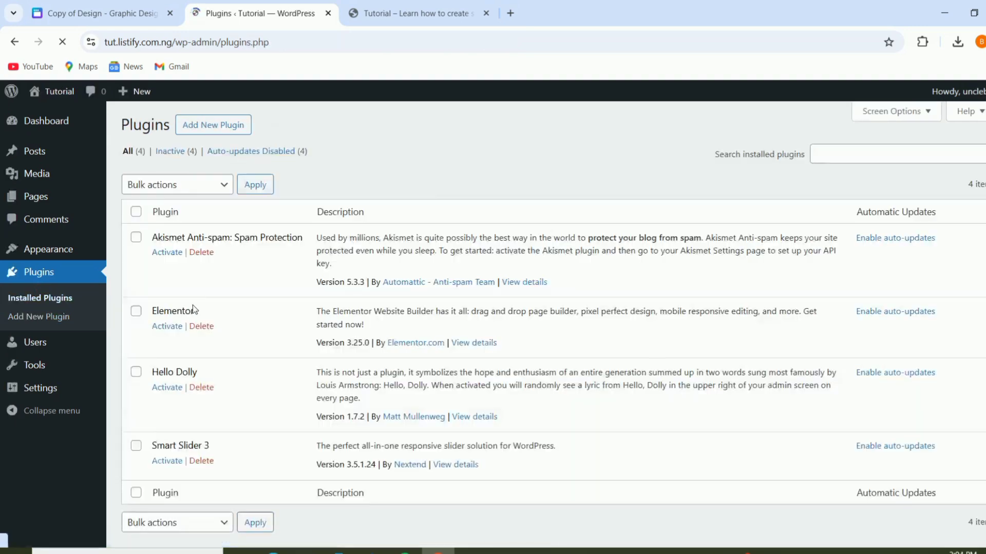
pyautogui.click(136, 314)
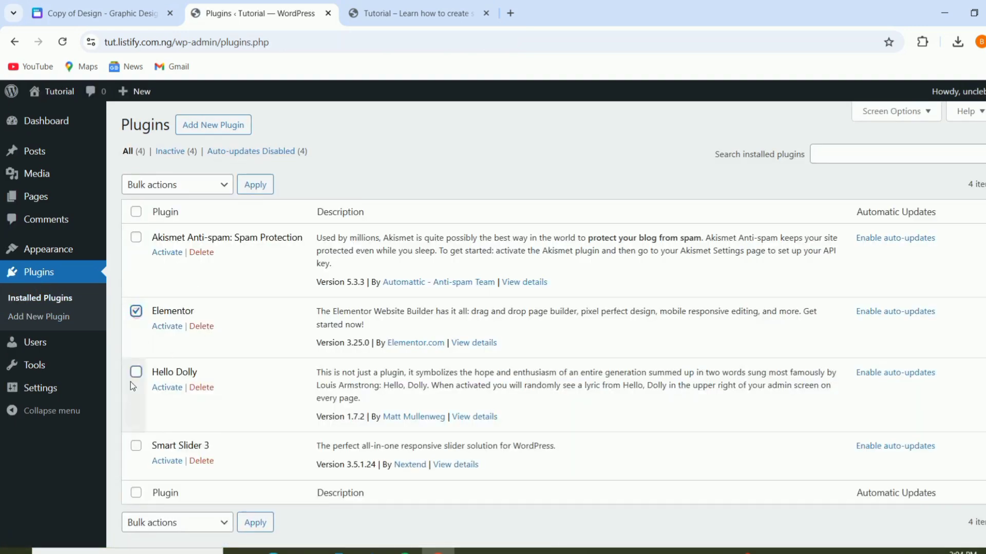
pyautogui.click(137, 447)
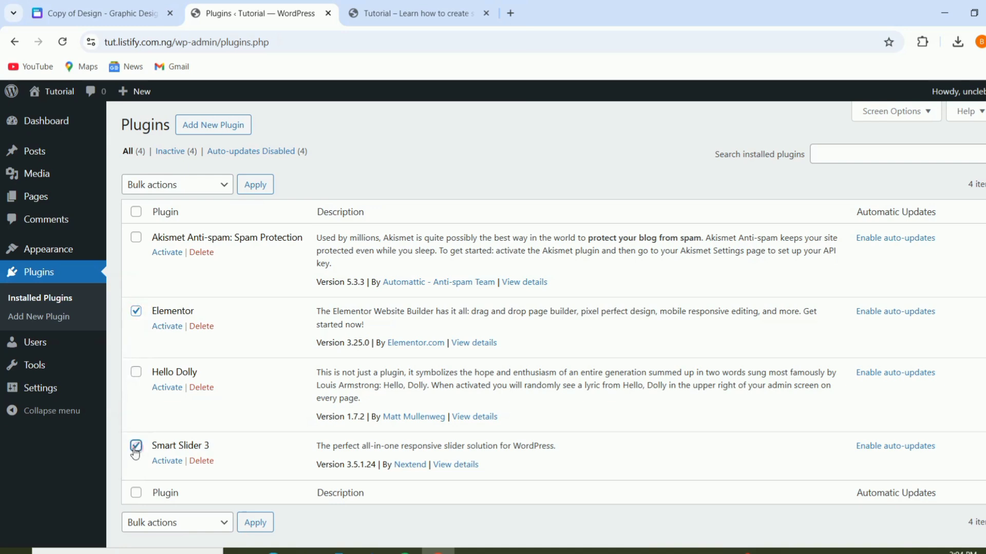
pyautogui.click(196, 189)
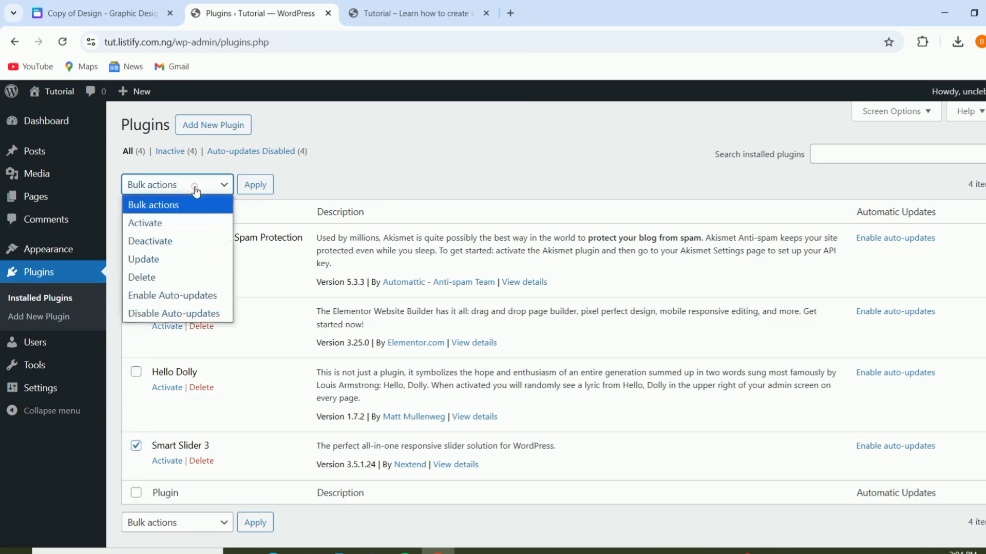
pyautogui.click(170, 229)
pyautogui.click(255, 185)
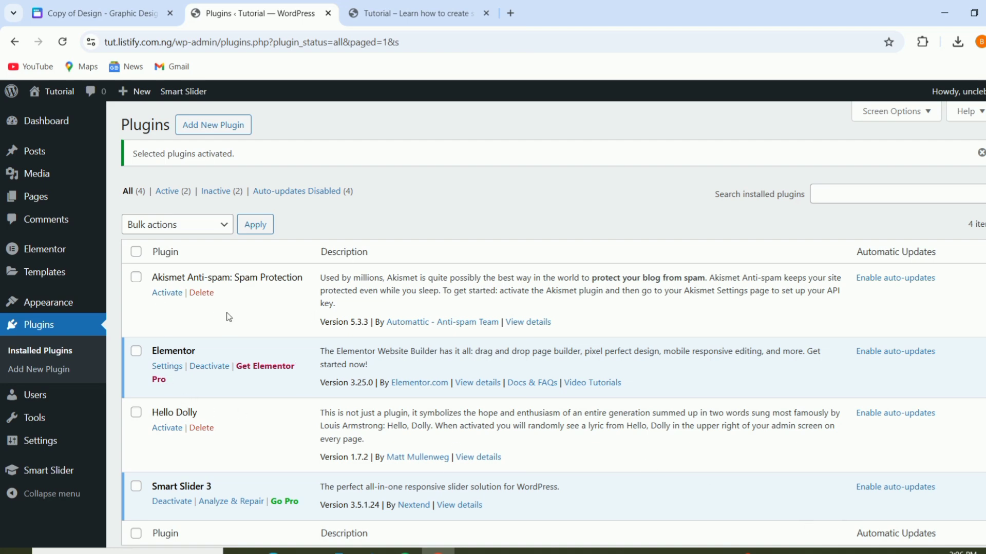
# Open the Smart Slider dashboard and dismiss its welcome page so that it is not shown again
pyautogui.scroll(-2, 220, 380)
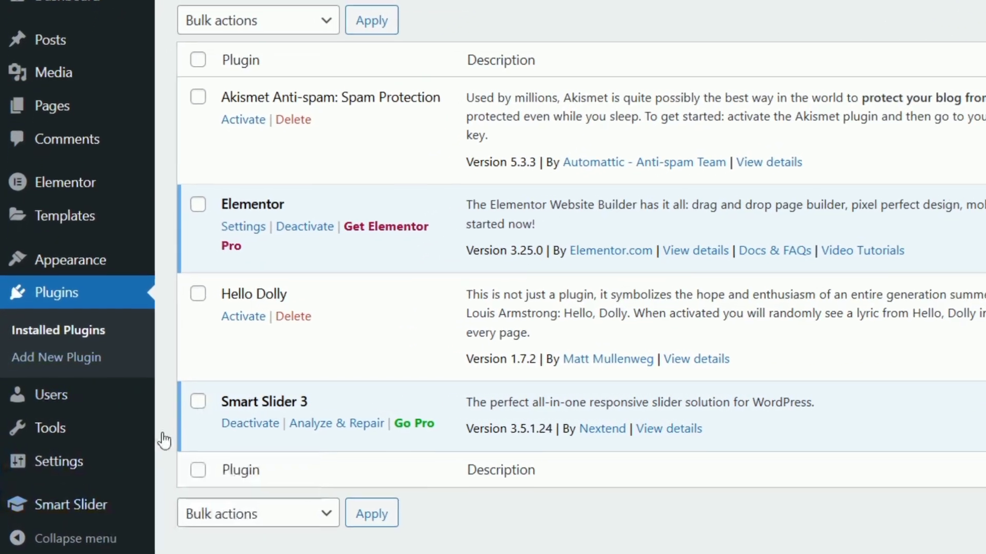
pyautogui.moveTo(62, 509)
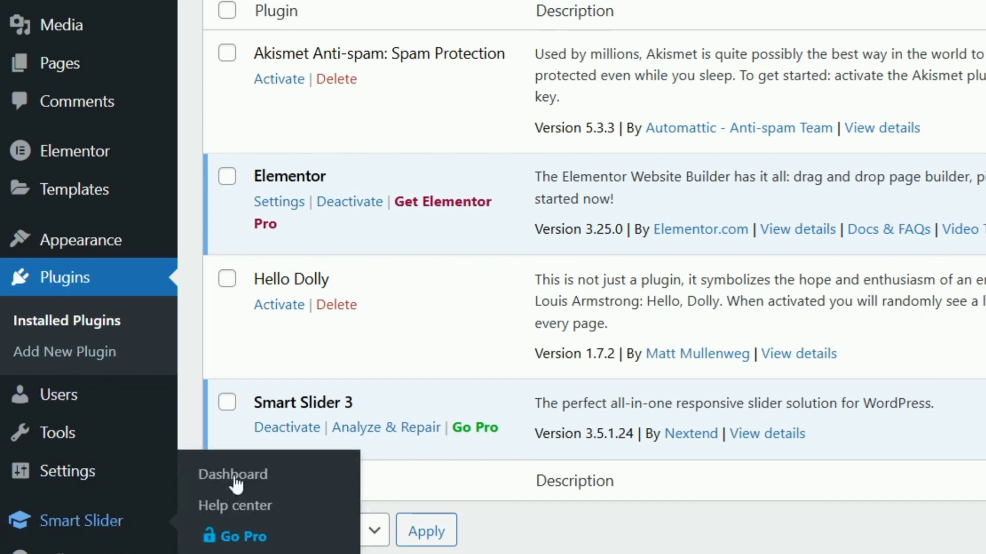
pyautogui.click(233, 478)
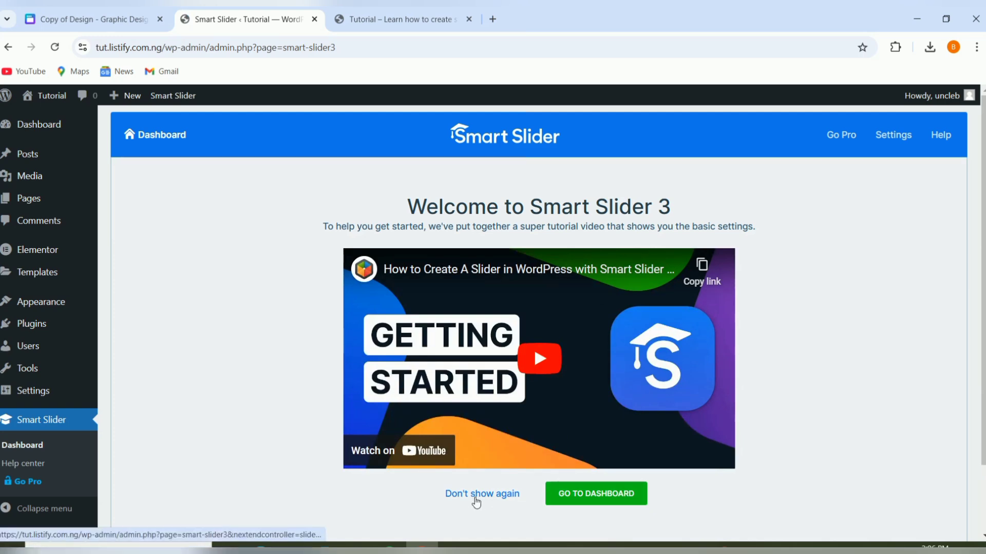
pyautogui.click(465, 500)
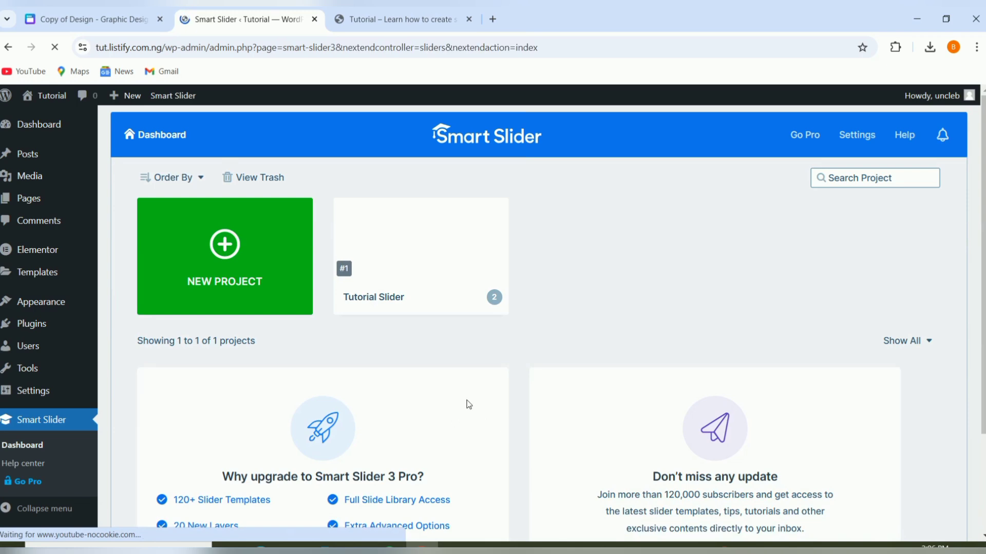
# Create a new Smart Slider project from scratch as a Simple slider named Test
pyautogui.moveTo(391, 272)
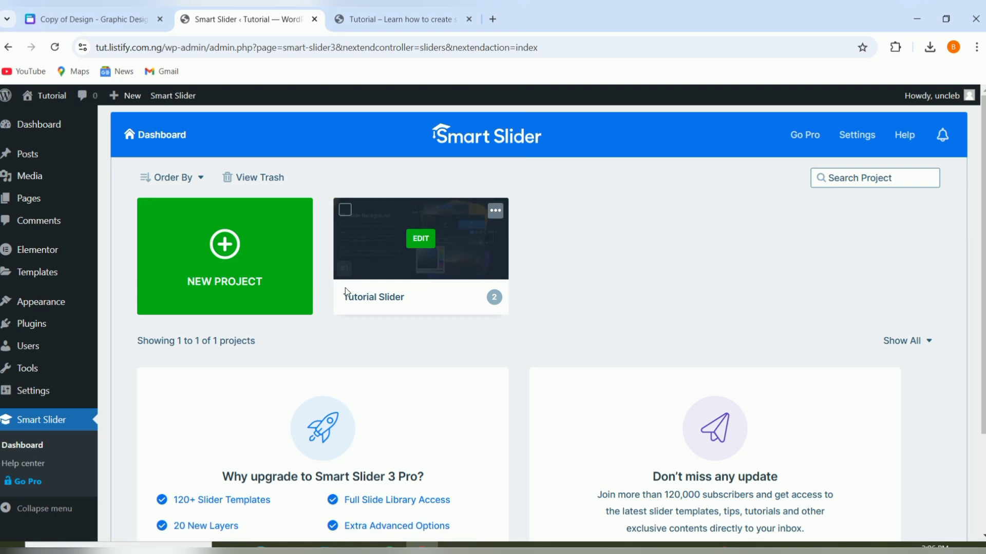
pyautogui.click(223, 253)
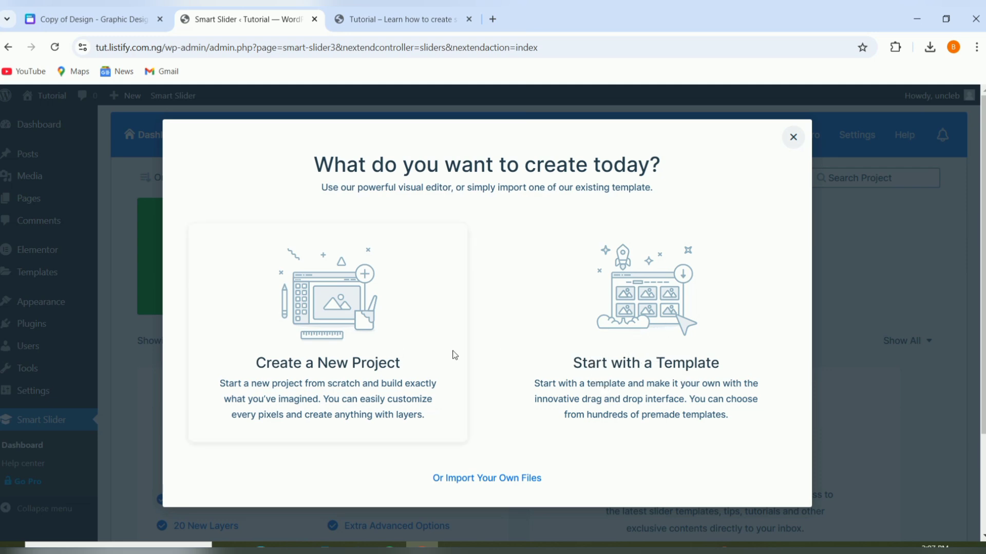
pyautogui.click(322, 335)
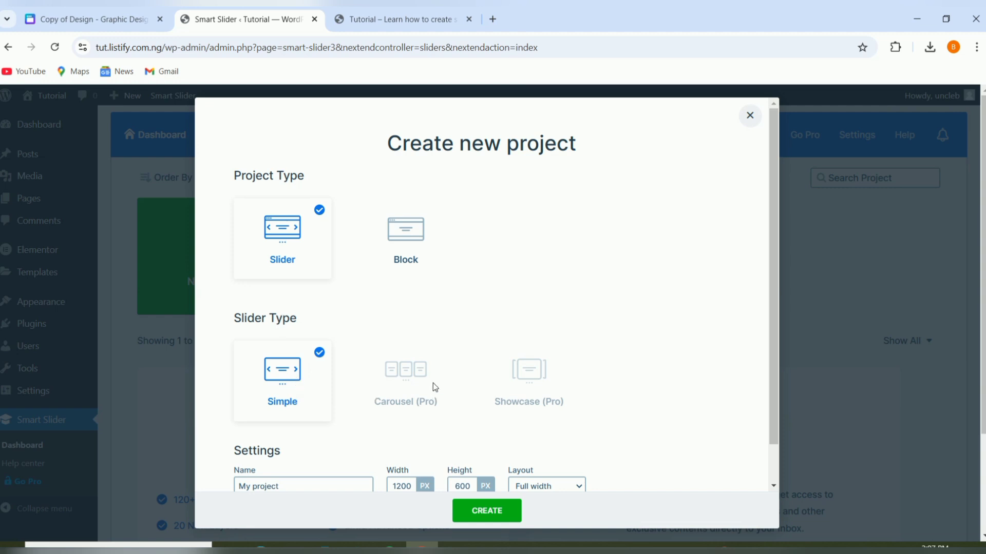
pyautogui.scroll(-1, 414, 383)
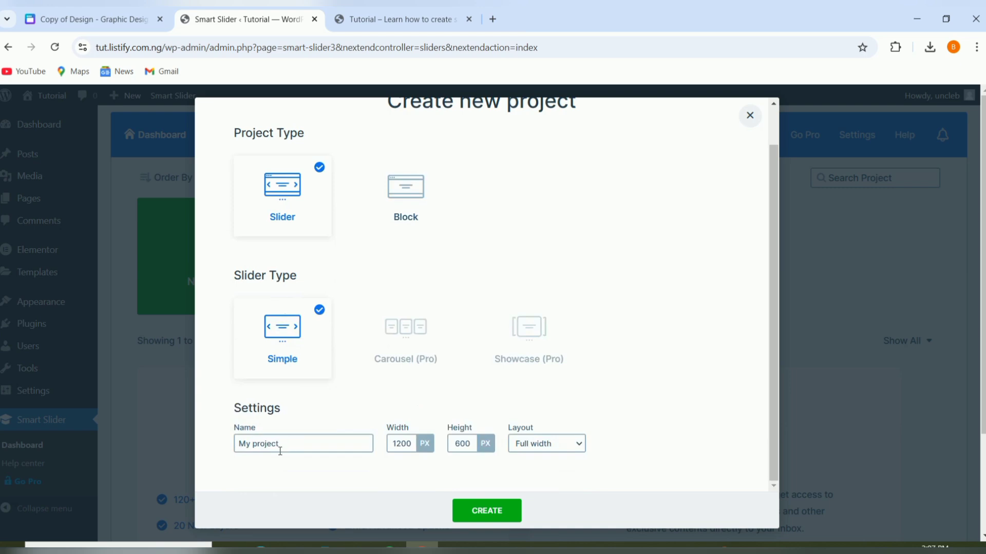
pyautogui.click(298, 445)
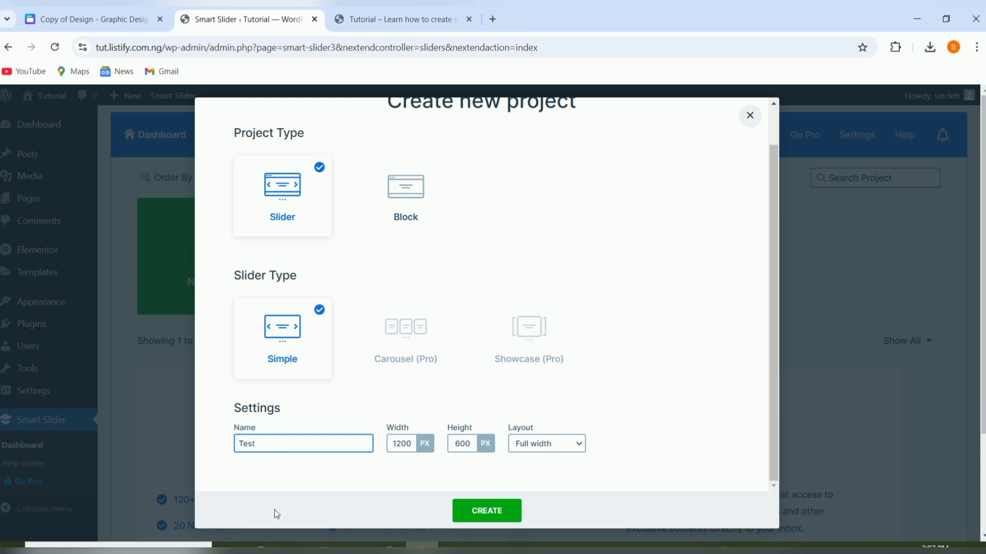
pyautogui.click(505, 512)
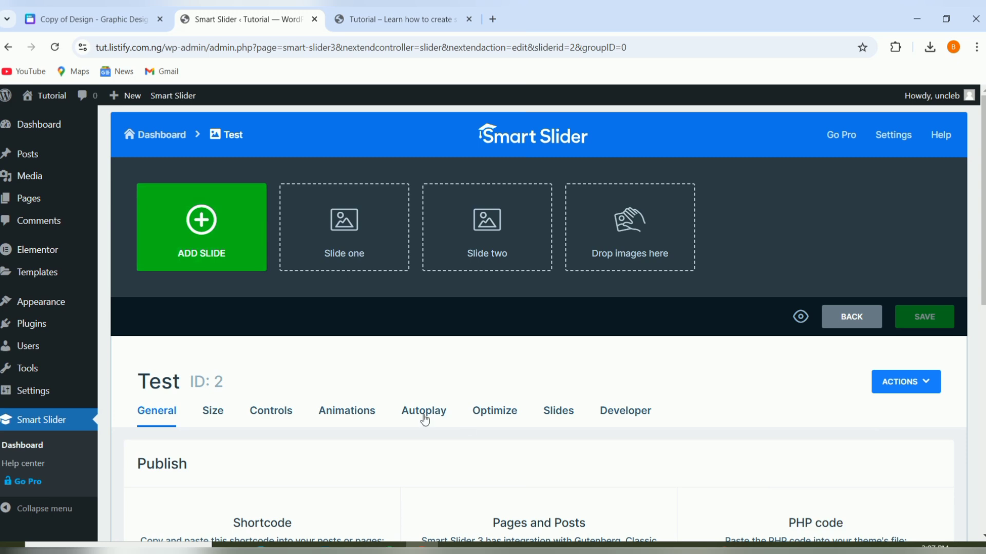
# Start adding an image slide and upload the Home image from the Downloads folder to the media library
pyautogui.click(197, 228)
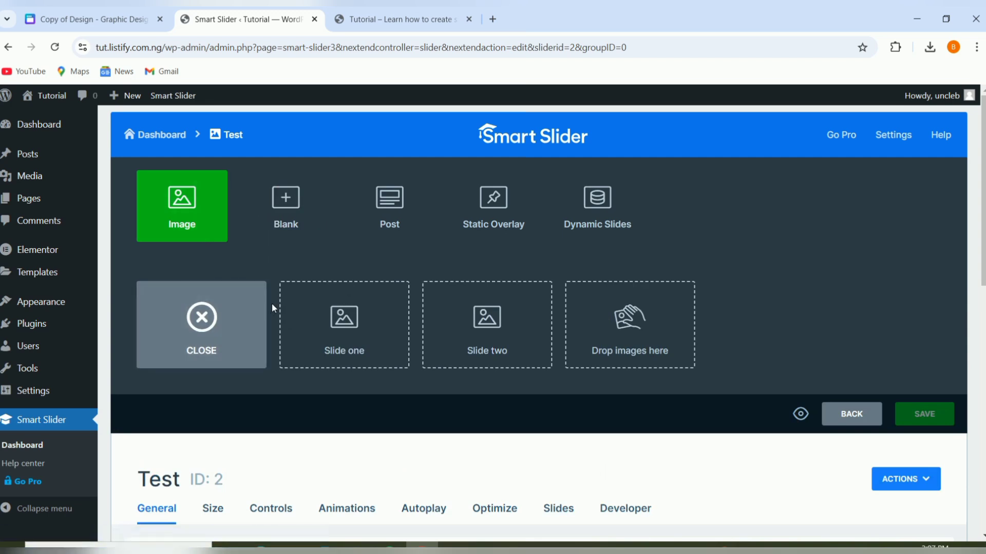
pyautogui.click(184, 210)
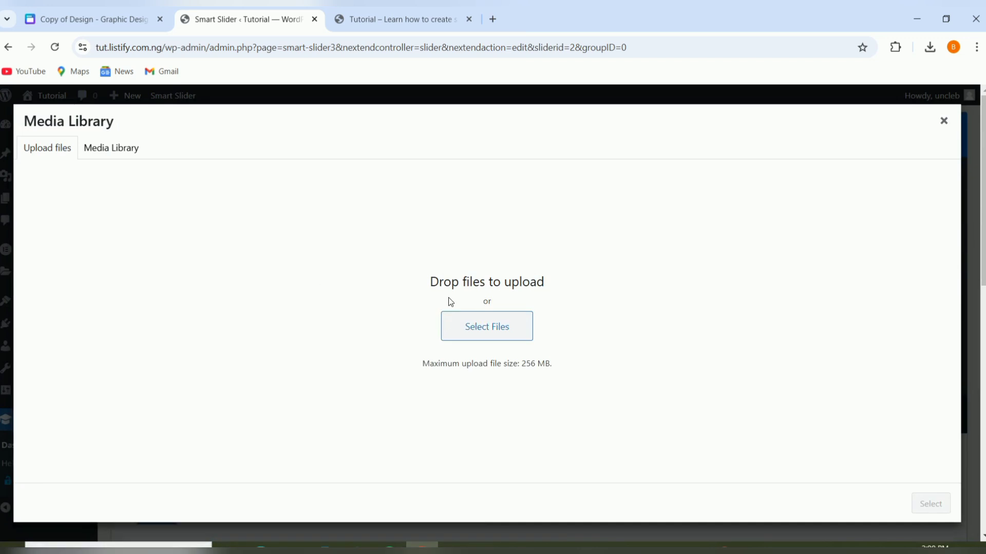
pyautogui.click(488, 332)
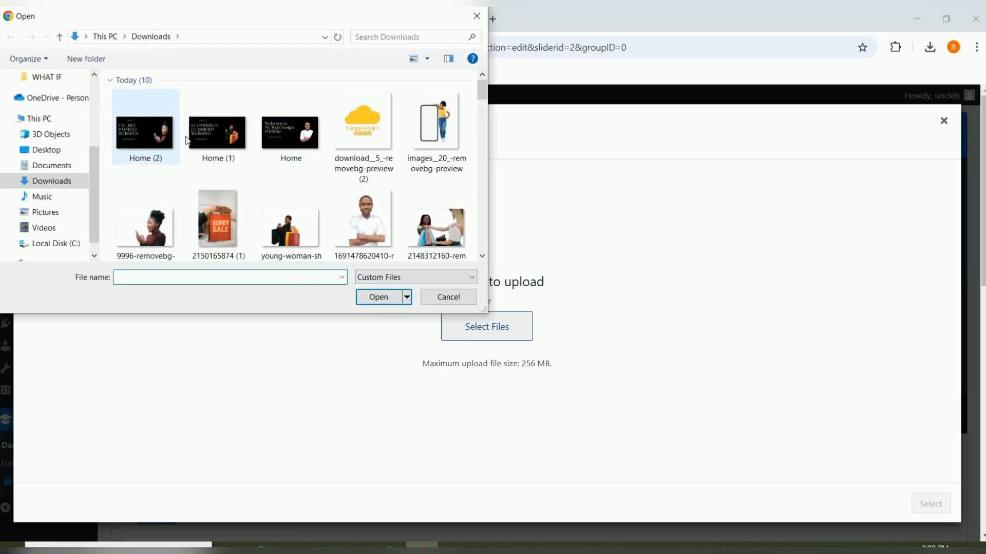
pyautogui.click(303, 137)
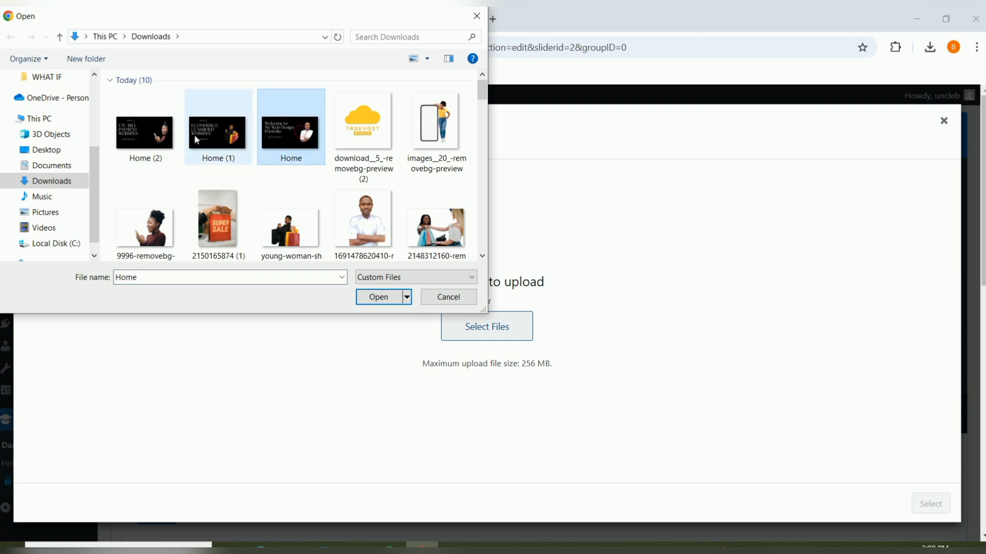
pyautogui.click(378, 298)
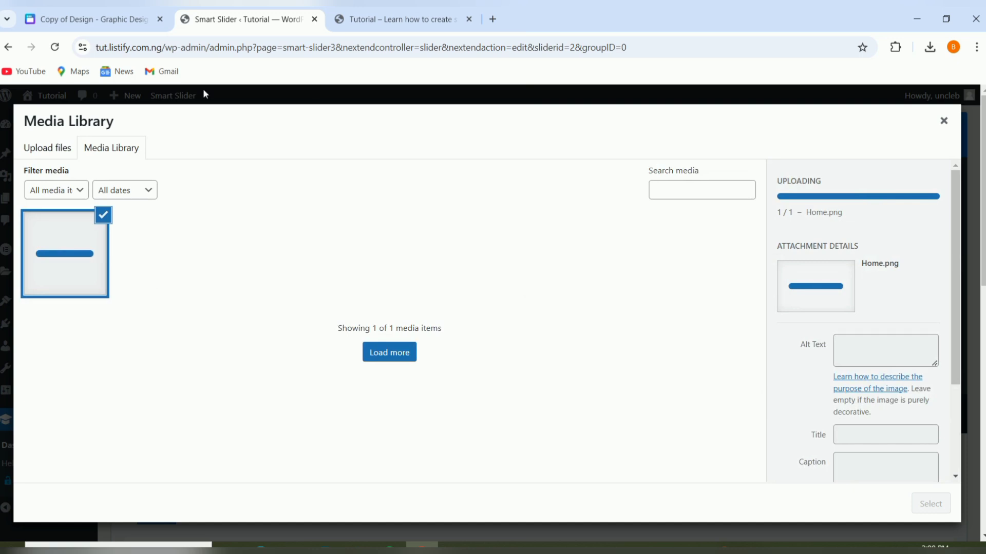
# Switch to the Canva design to view the VTU/Bill Payment Websites banner, then return to Smart Slider
pyautogui.click(78, 20)
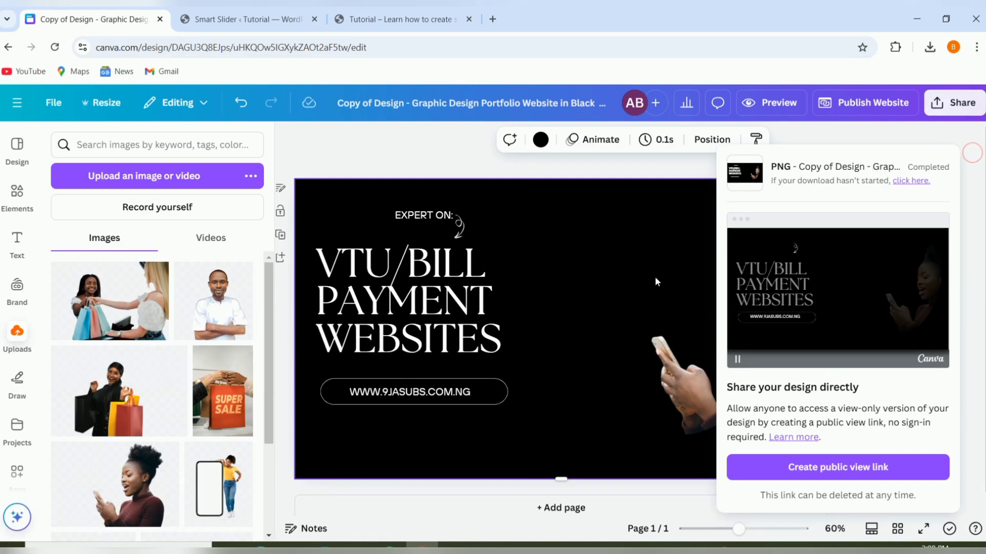
pyautogui.click(631, 278)
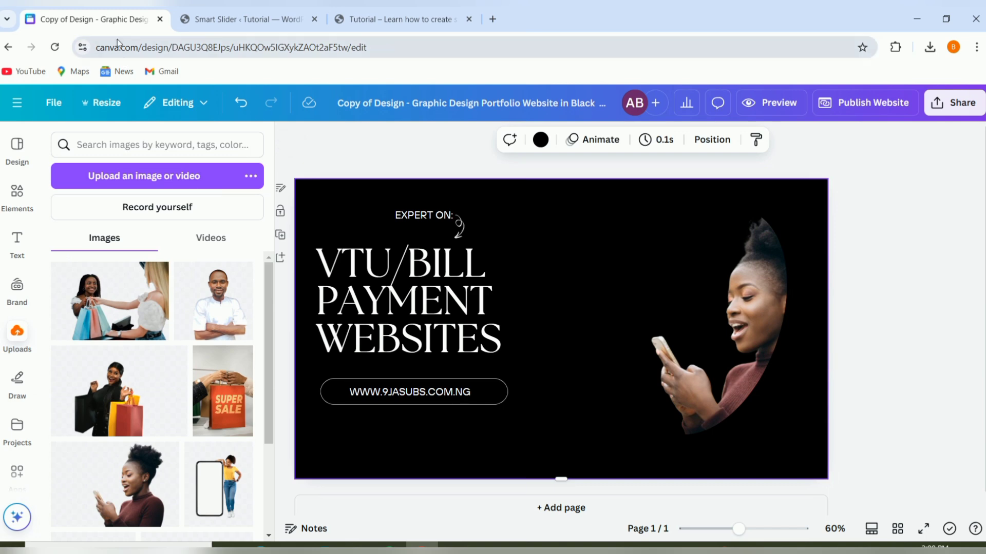
pyautogui.click(258, 19)
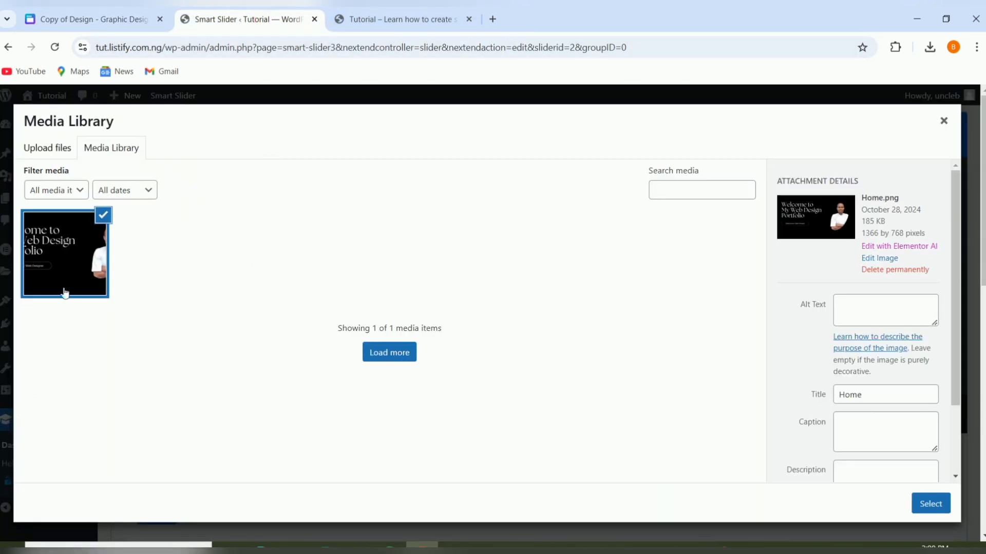
# Insert the uploaded Home image into the Test slider as its first slide
pyautogui.click(929, 504)
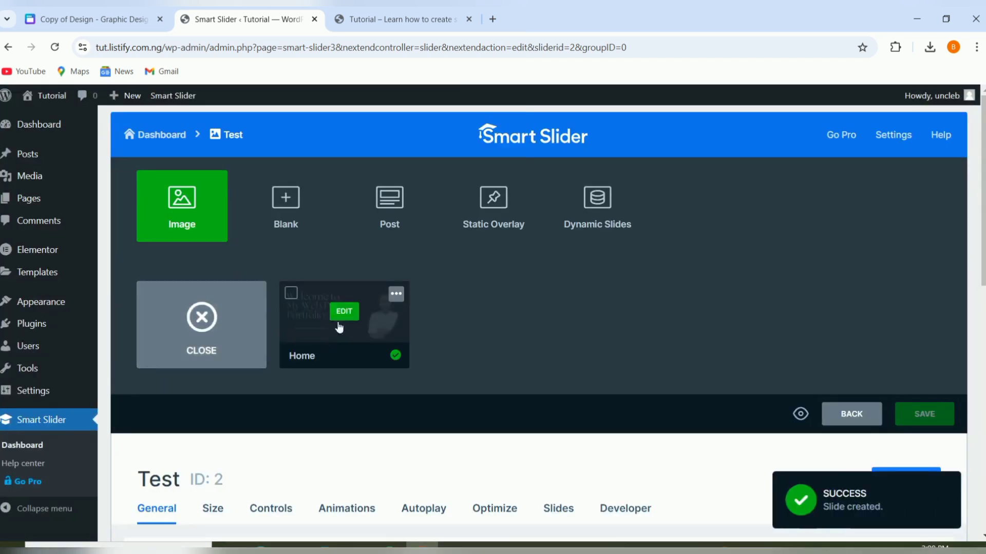
pyautogui.moveTo(357, 305)
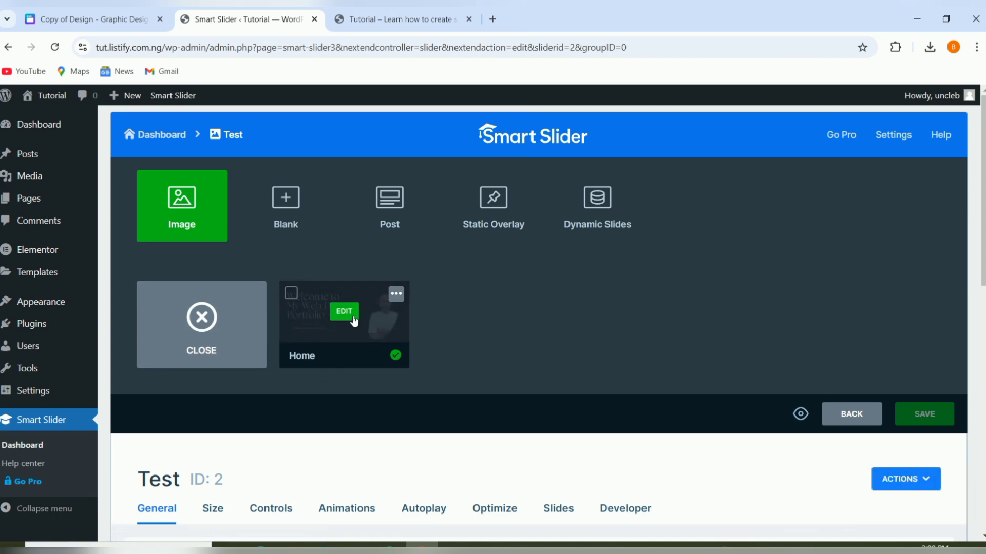
# Upload Home (1) and Home (2) from the Downloads folder and add both images as slides
pyautogui.click(179, 214)
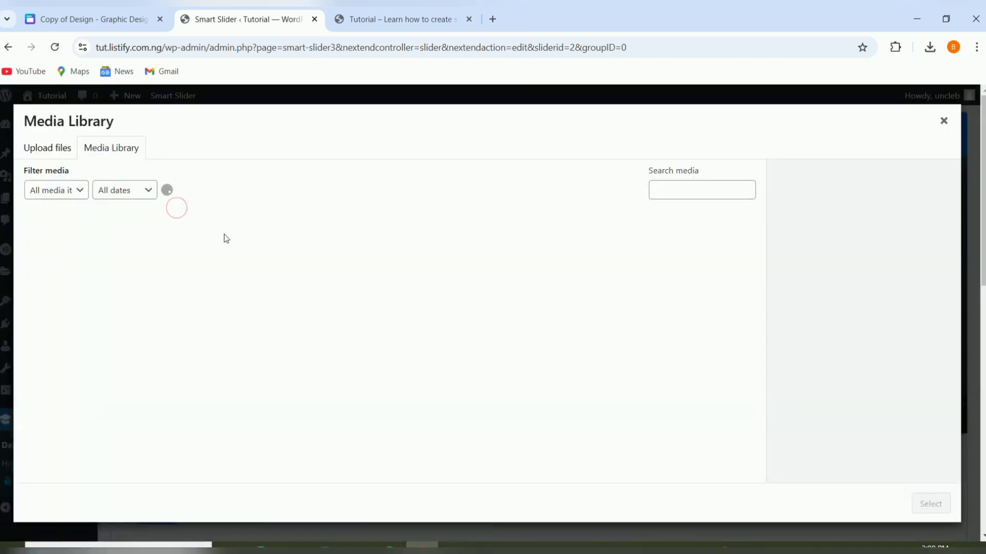
pyautogui.click(48, 146)
pyautogui.click(475, 333)
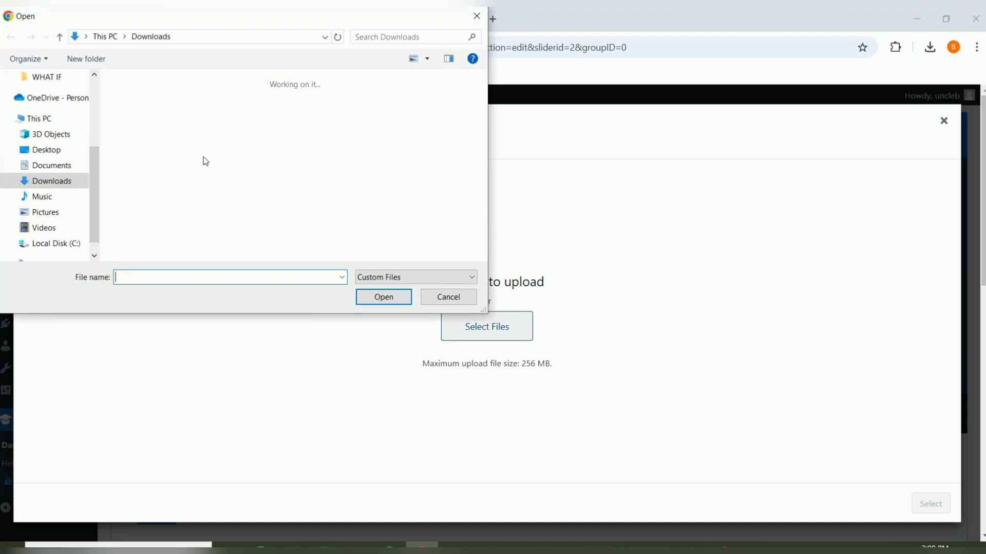
pyautogui.click(216, 132)
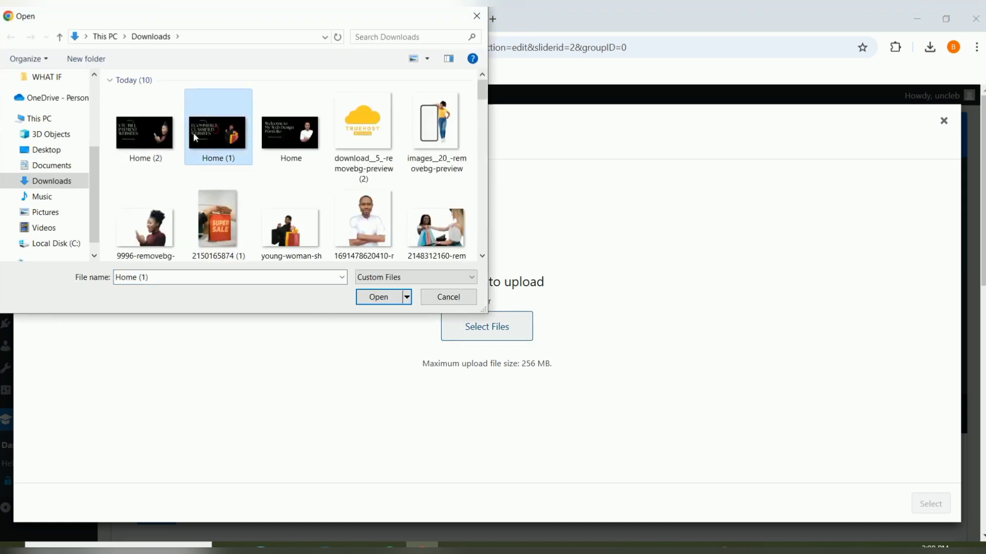
pyautogui.keyDown('ctrl'); pyautogui.click(134, 134); pyautogui.keyUp('ctrl')
pyautogui.click(379, 298)
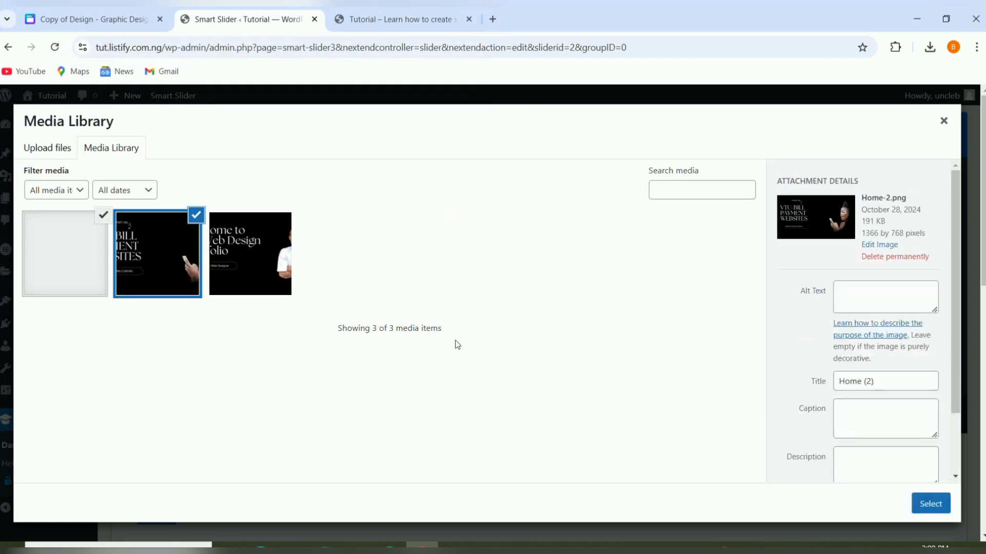
pyautogui.click(77, 264)
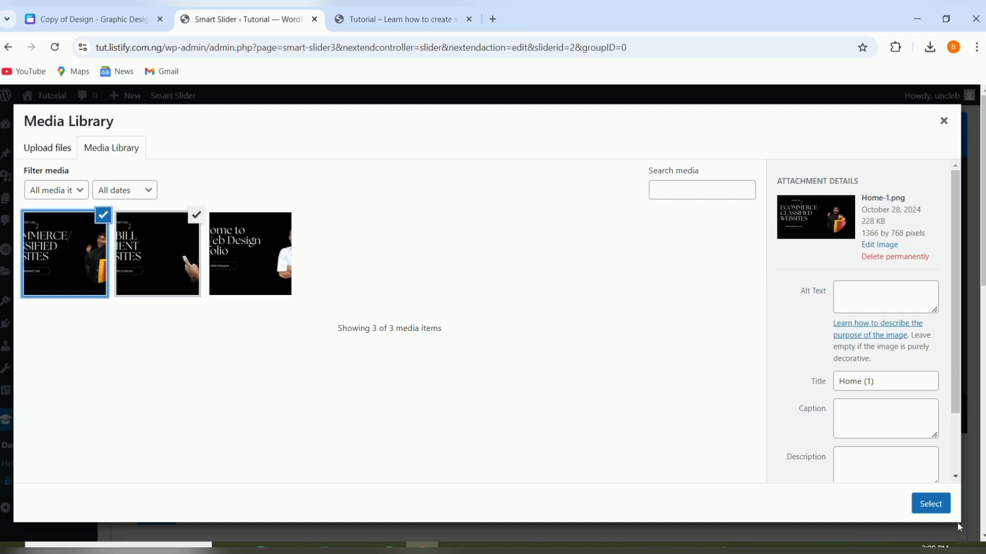
pyautogui.click(931, 504)
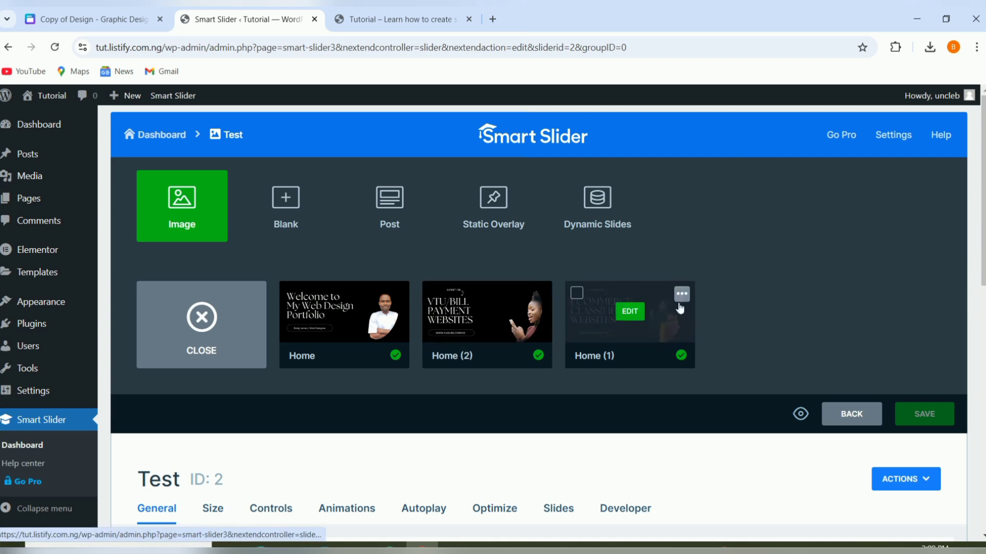
# Reorder the slides so that Home (1) comes before Home (2)
pyautogui.moveTo(677, 323); pyautogui.dragTo(525, 310)
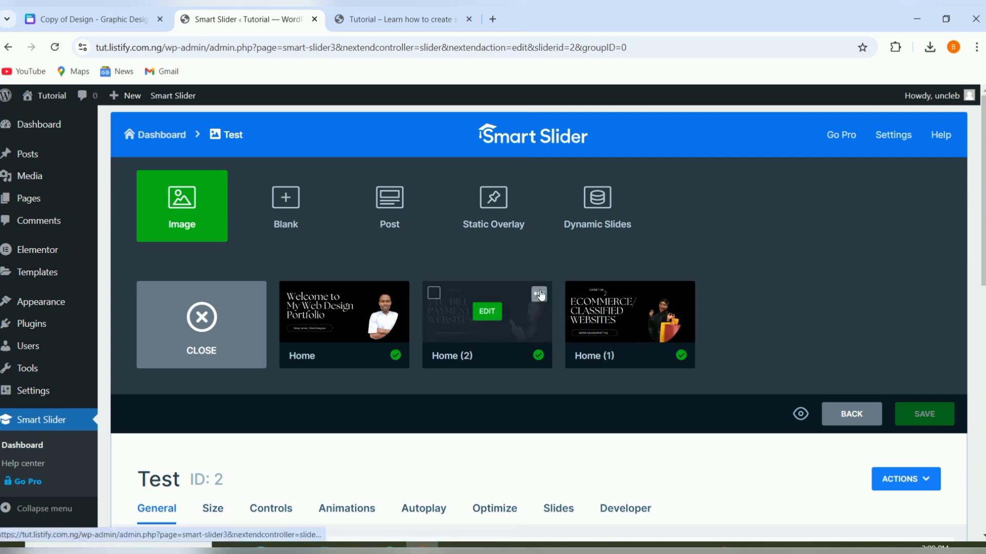
pyautogui.moveTo(508, 291); pyautogui.dragTo(636, 276)
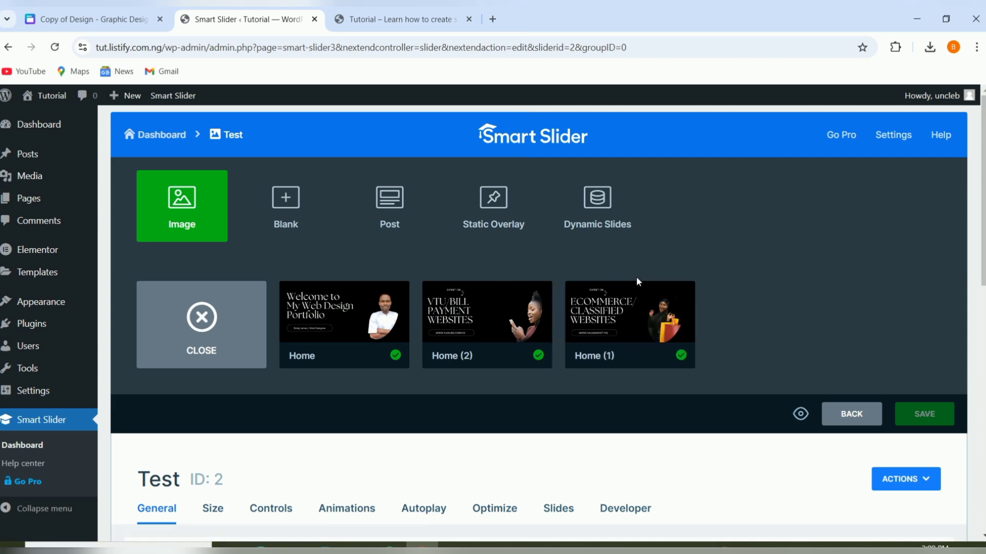
pyautogui.click(785, 293)
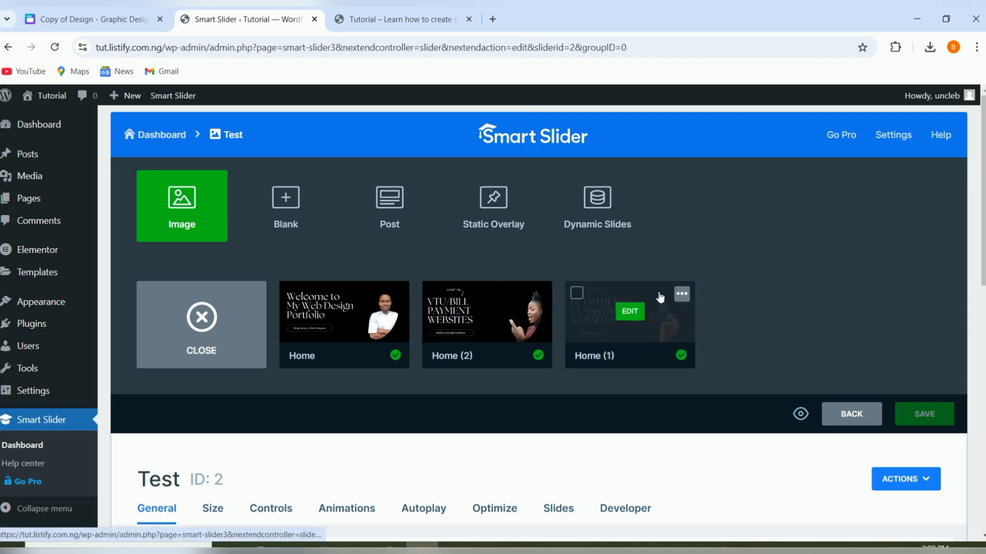
pyautogui.moveTo(655, 298); pyautogui.dragTo(501, 288)
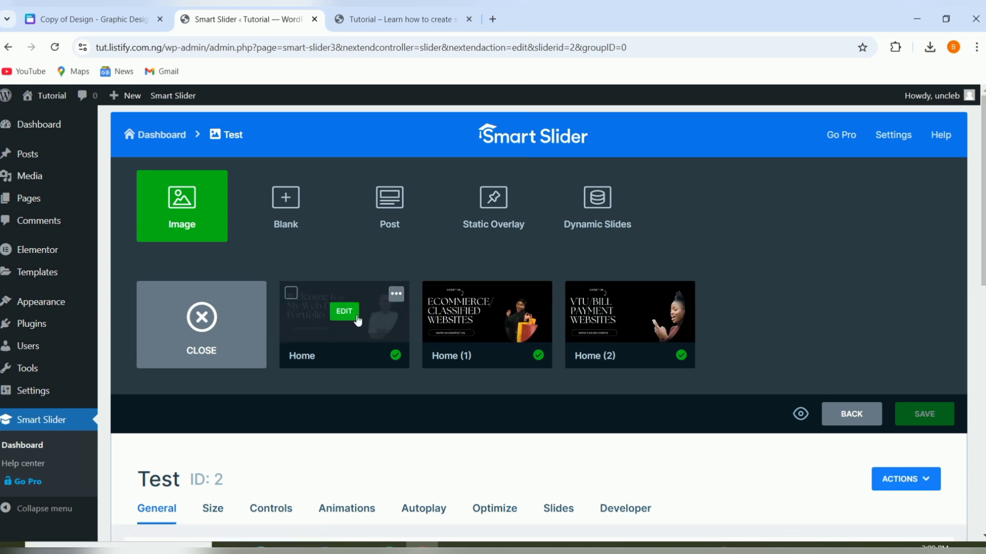
# Open the Home slide for editing and add a button layer to it
pyautogui.click(344, 313)
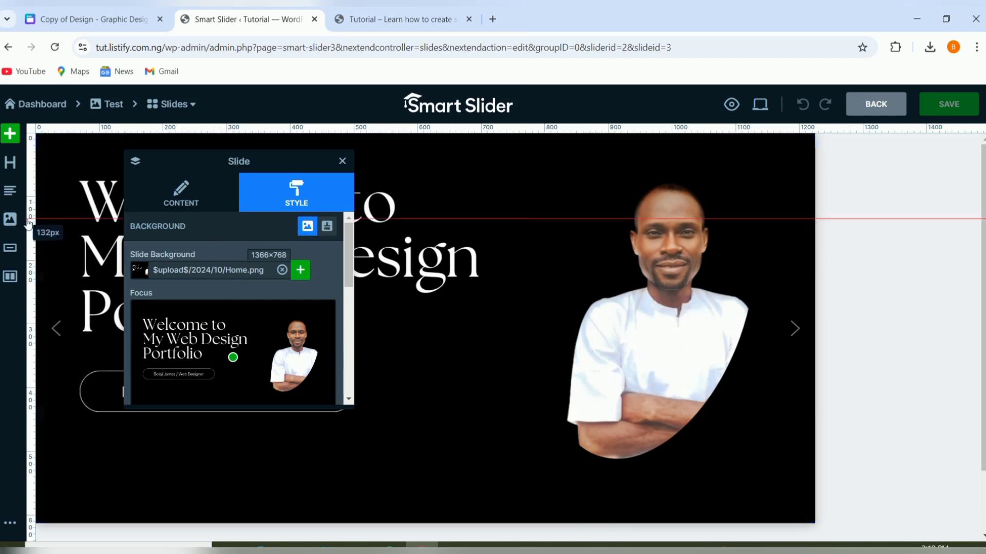
pyautogui.click(9, 135)
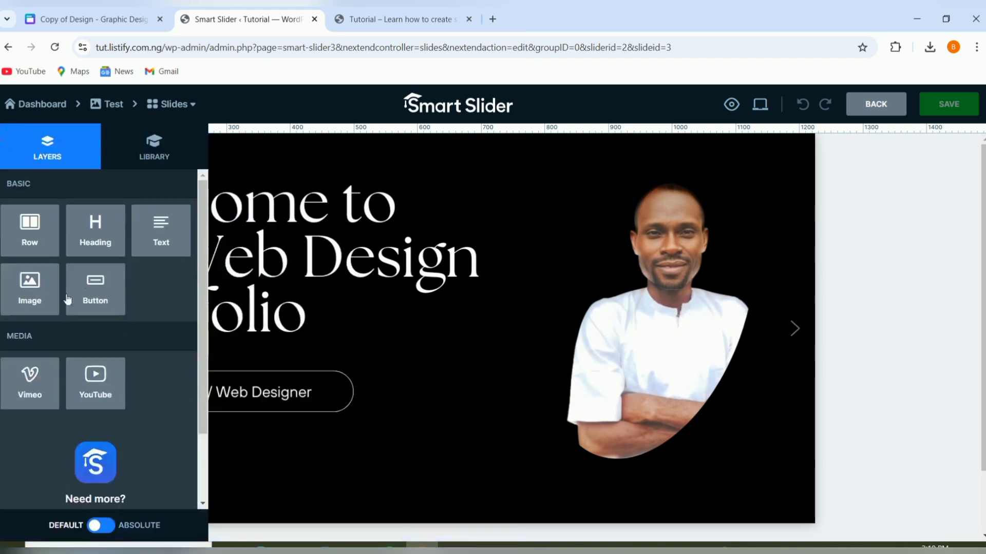
pyautogui.click(92, 291)
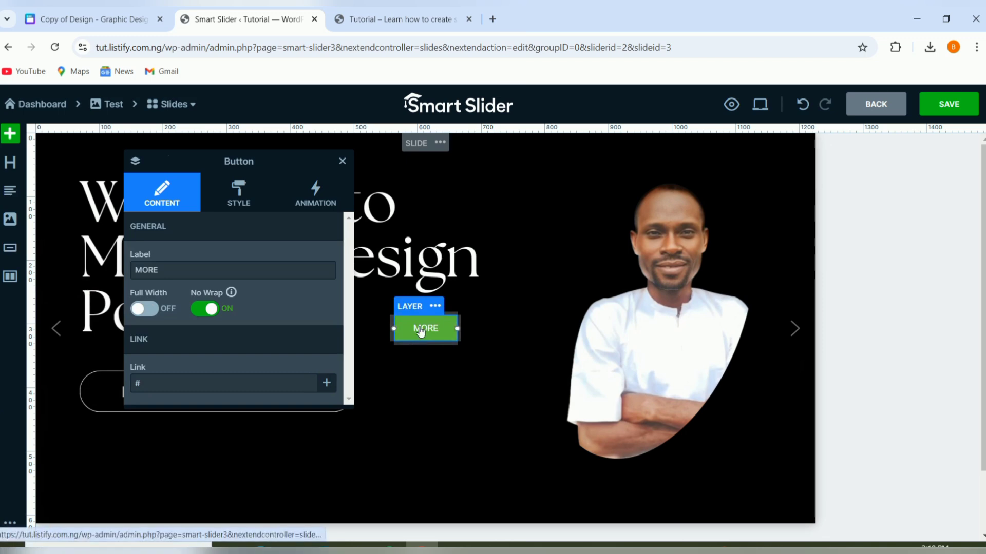
pyautogui.moveTo(421, 332); pyautogui.dragTo(451, 347)
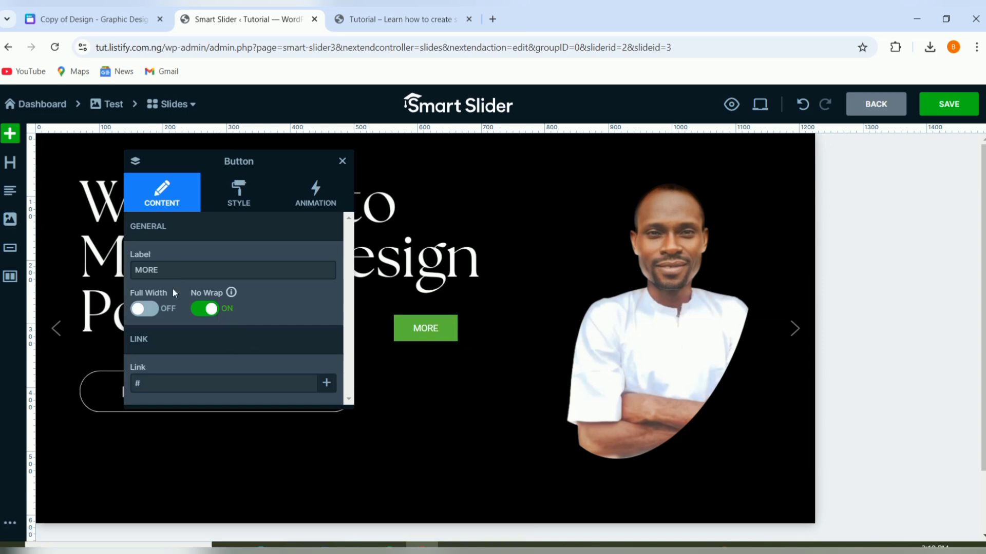
# Set the button's label to VIEW PROJECT
pyautogui.doubleClick(170, 273)
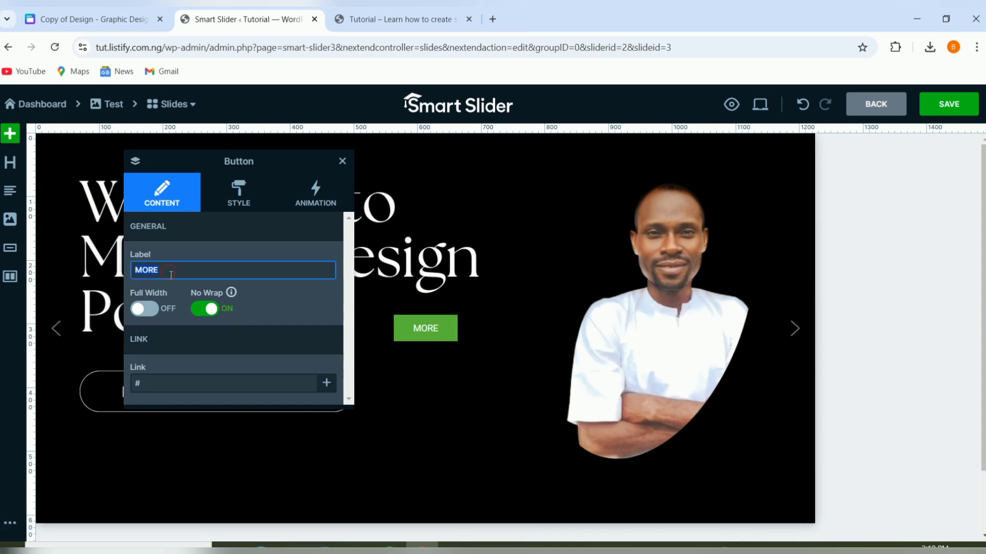
pyautogui.write('V')
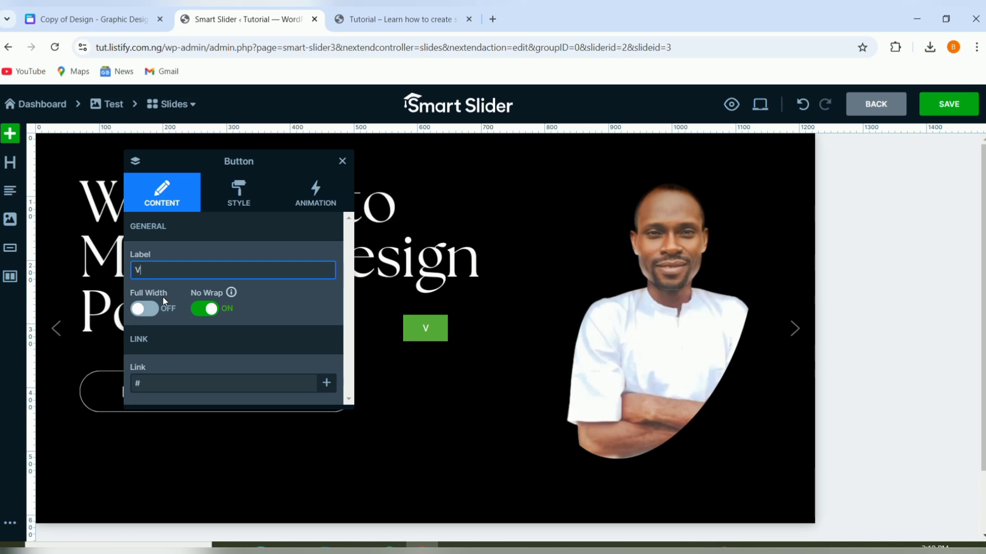
pyautogui.write('IEW')
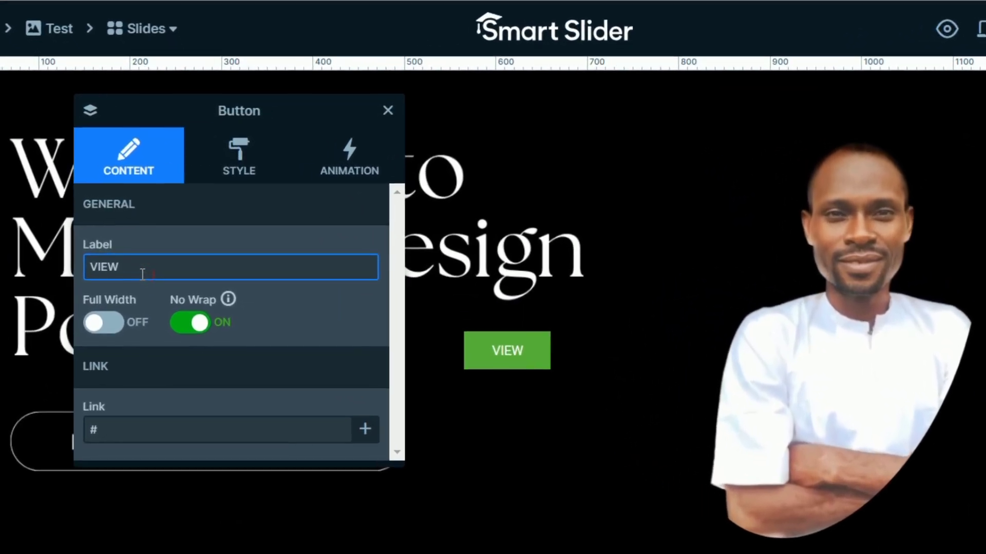
pyautogui.write('PROJ')
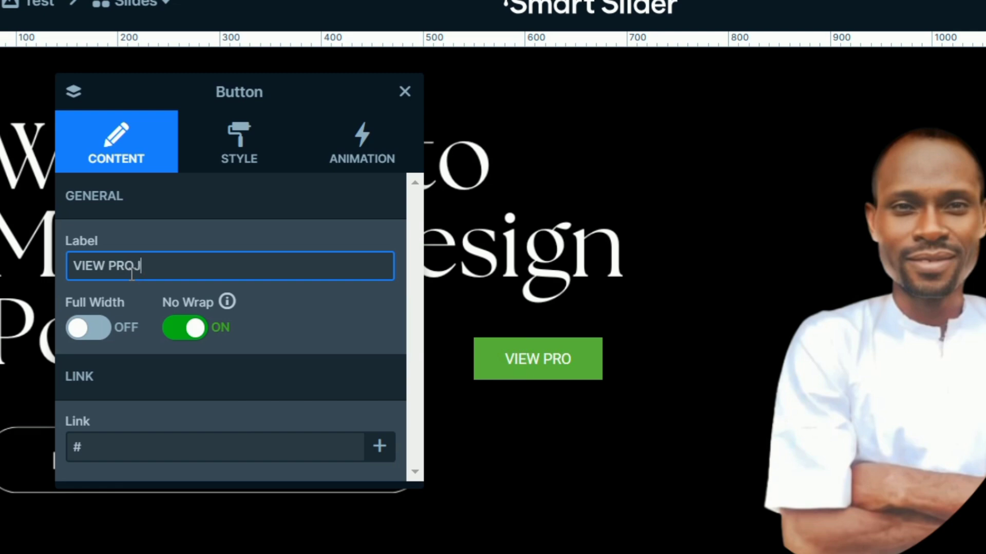
pyautogui.write('ECT')
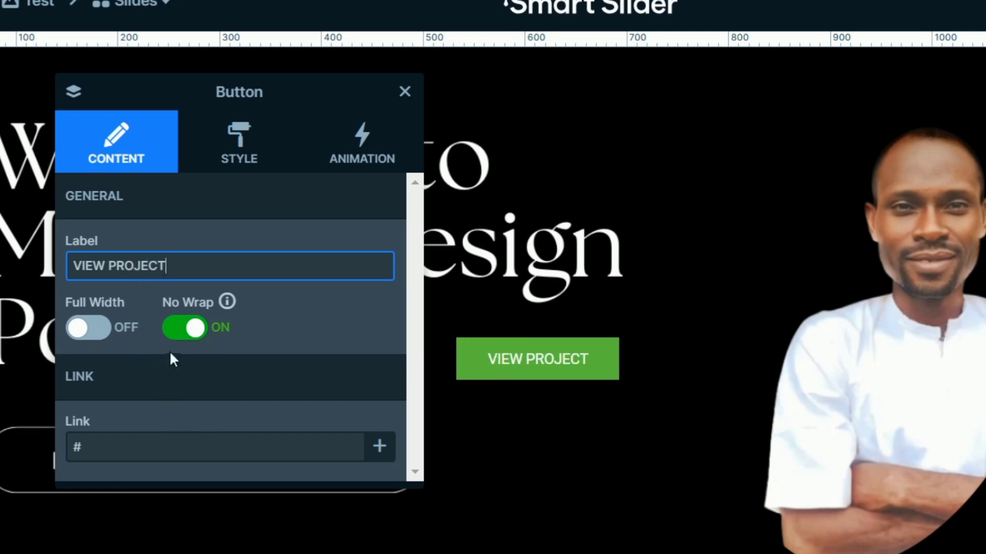
pyautogui.doubleClick(82, 448)
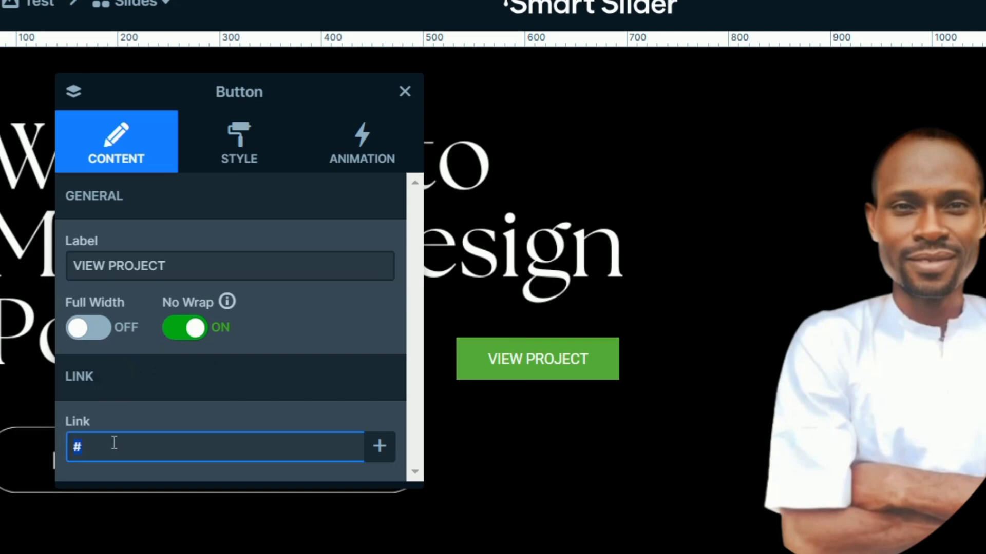
pyautogui.write('HTTPS://WWW.N')
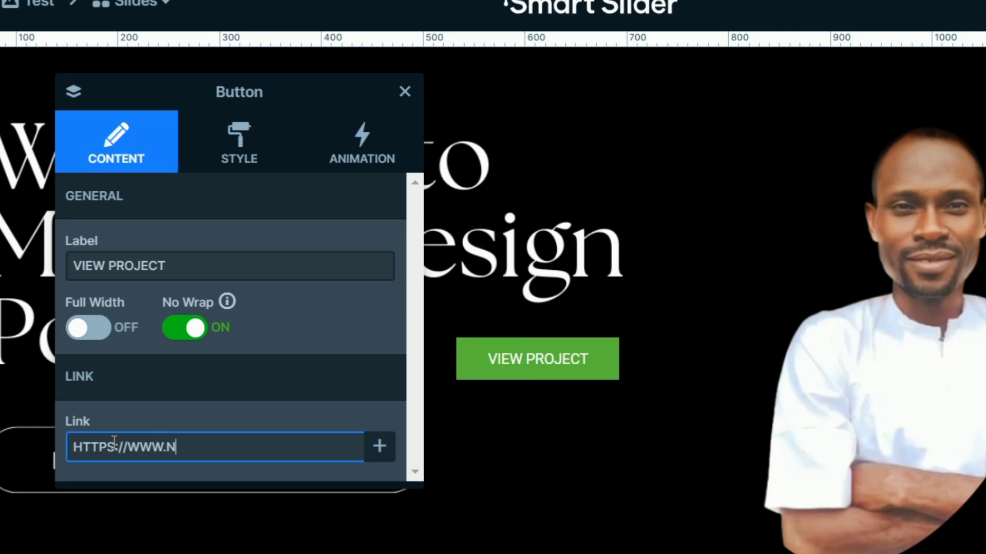
pyautogui.write('AIJAMAR')
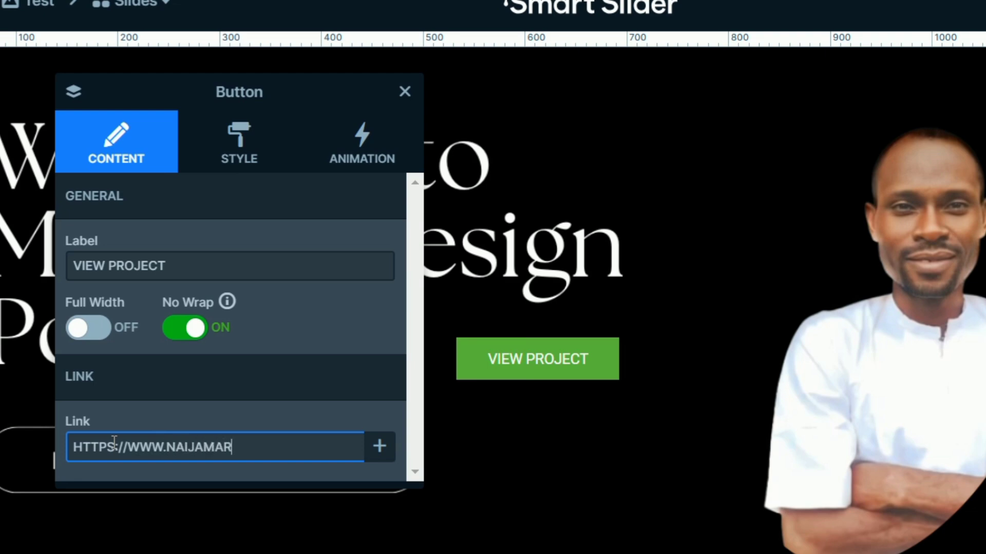
pyautogui.write('KET.NG')
# Change the button's background color to the blue swatch 357CBDFF
pyautogui.click(241, 149)
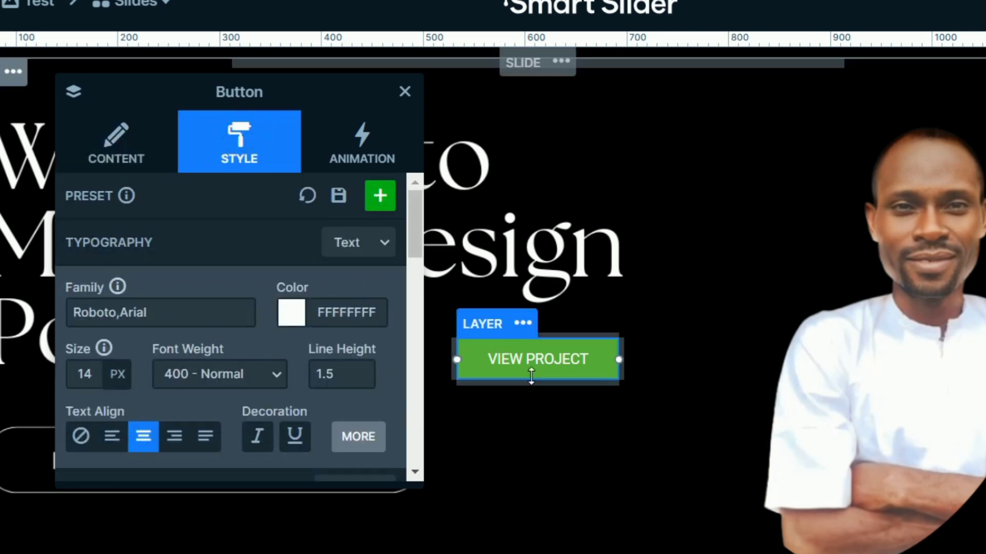
pyautogui.scroll(-2, 280, 333)
pyautogui.scroll(-2, 280, 334)
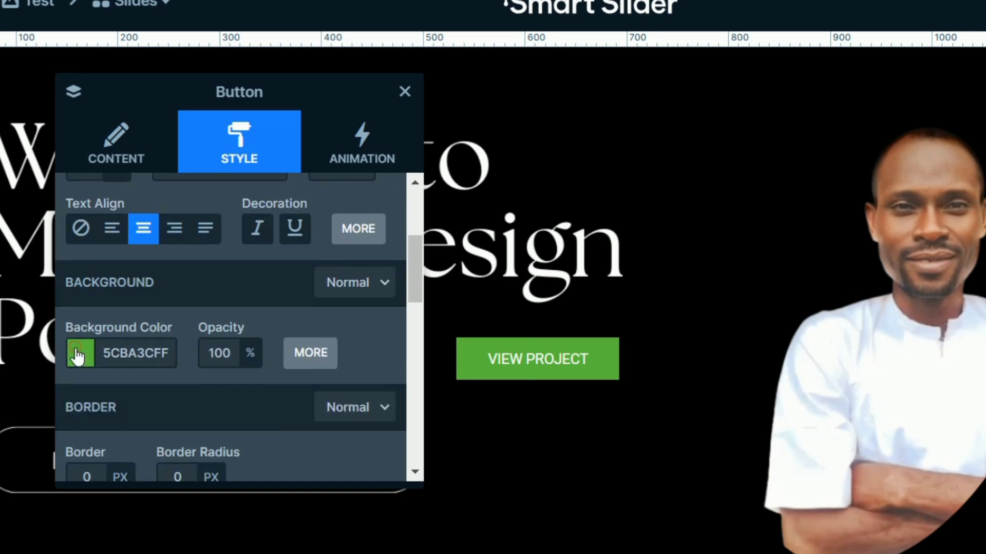
pyautogui.click(77, 354)
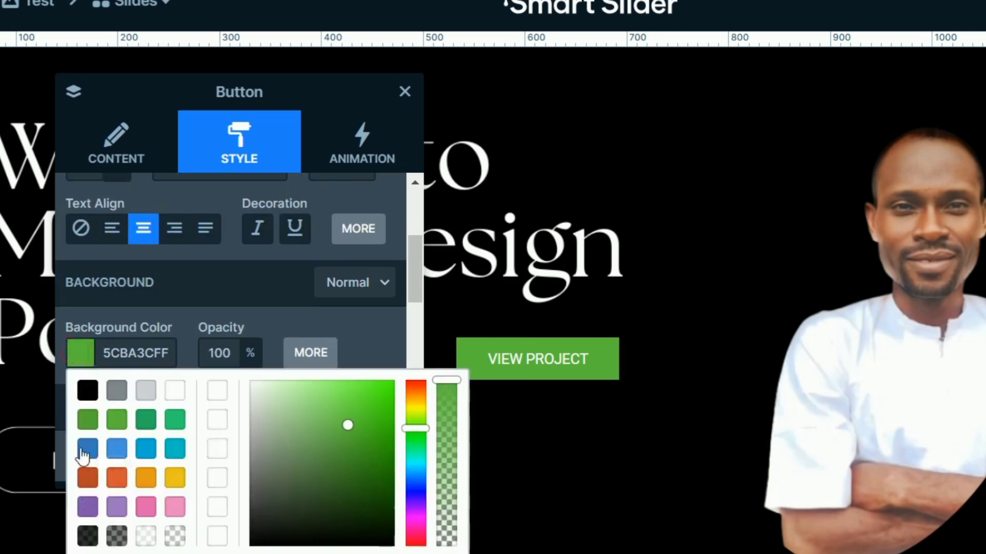
pyautogui.click(83, 451)
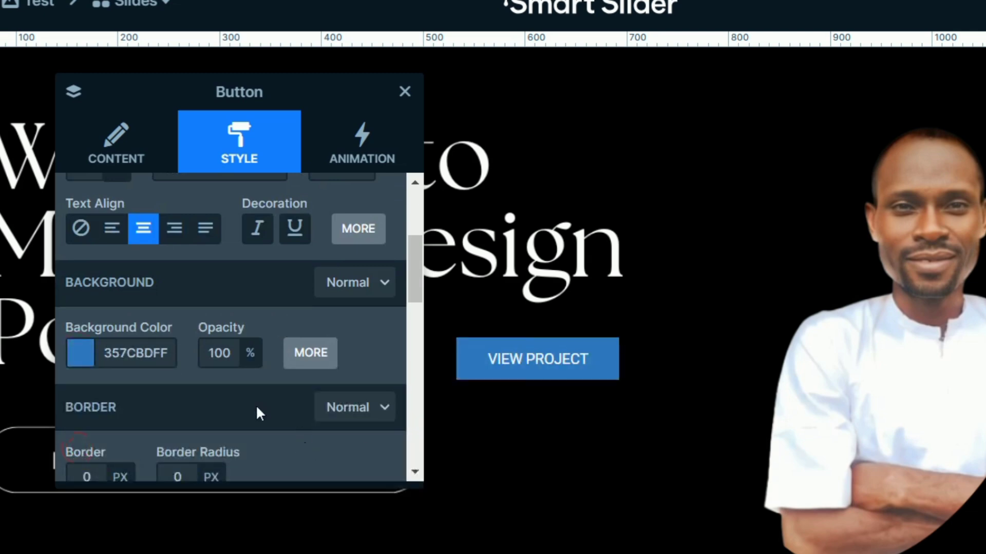
# Set the button's border radius to 10 px and save the slide
pyautogui.scroll(-4, 194, 381)
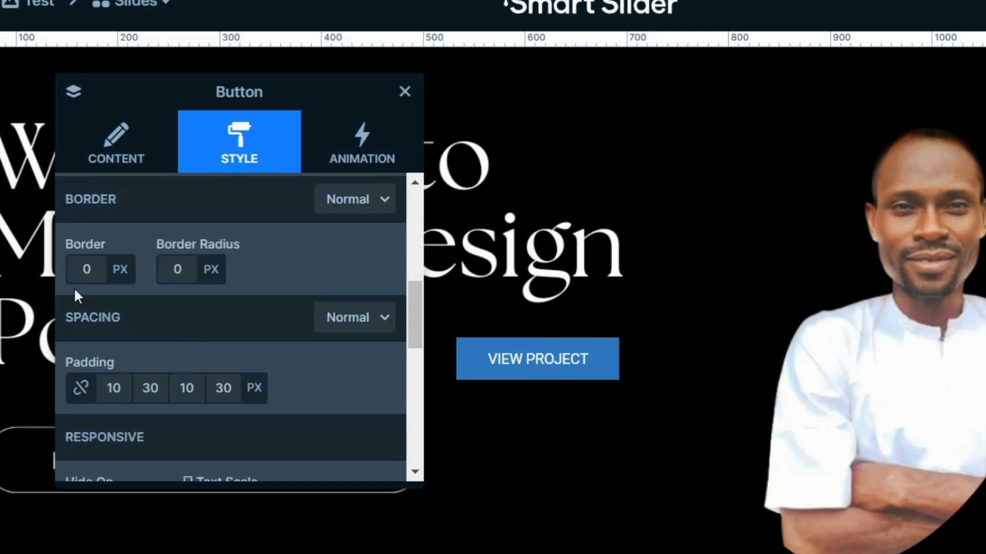
pyautogui.click(188, 269)
pyautogui.click(180, 371)
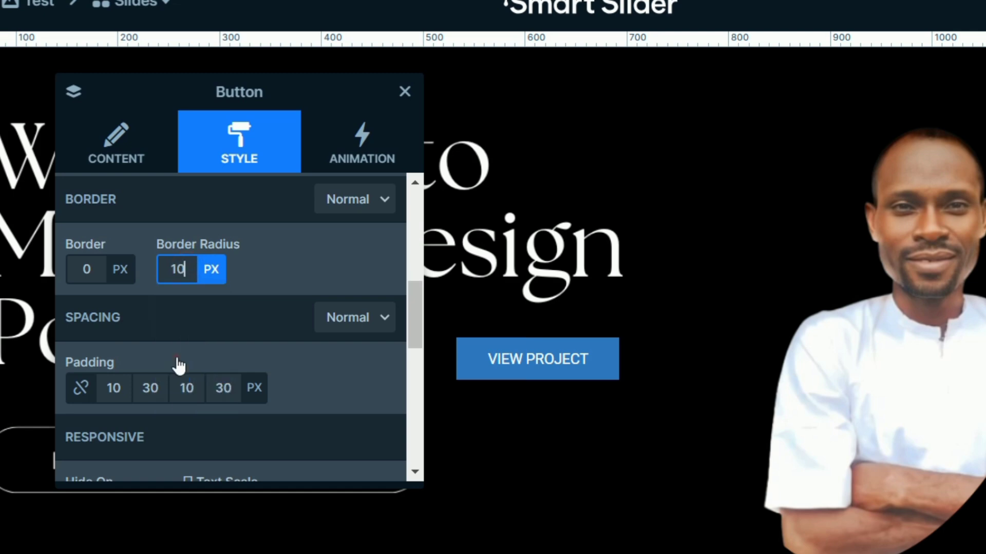
pyautogui.click(611, 486)
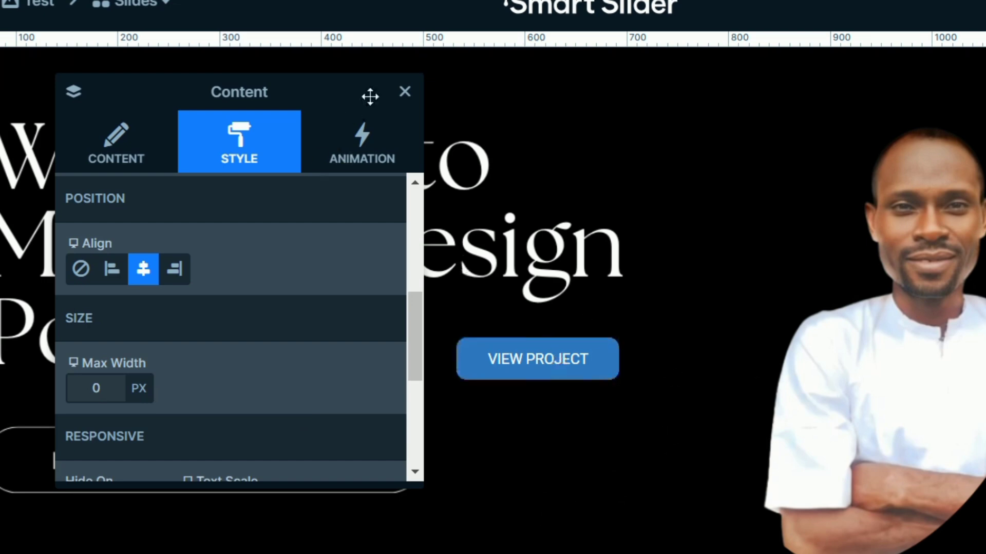
pyautogui.click(405, 93)
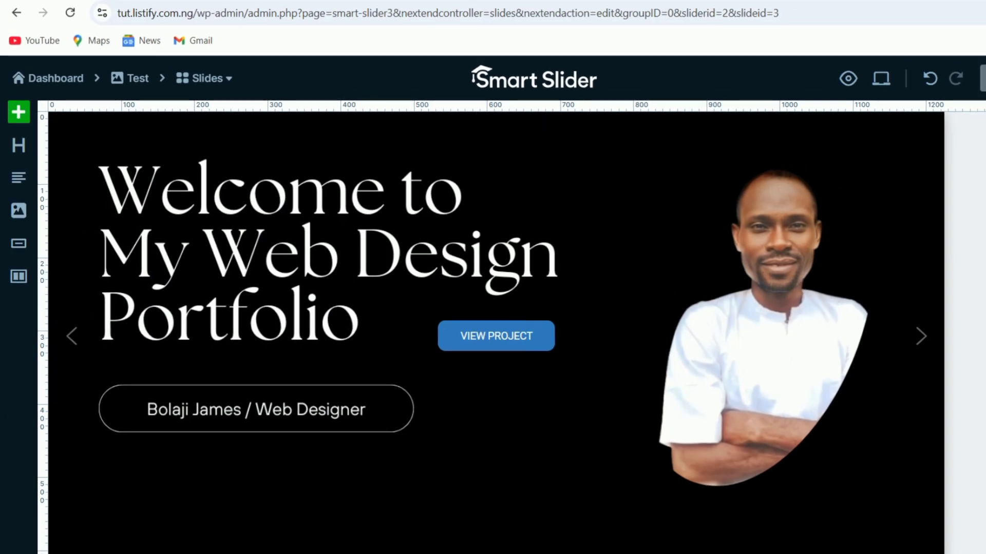
pyautogui.click(983, 78)
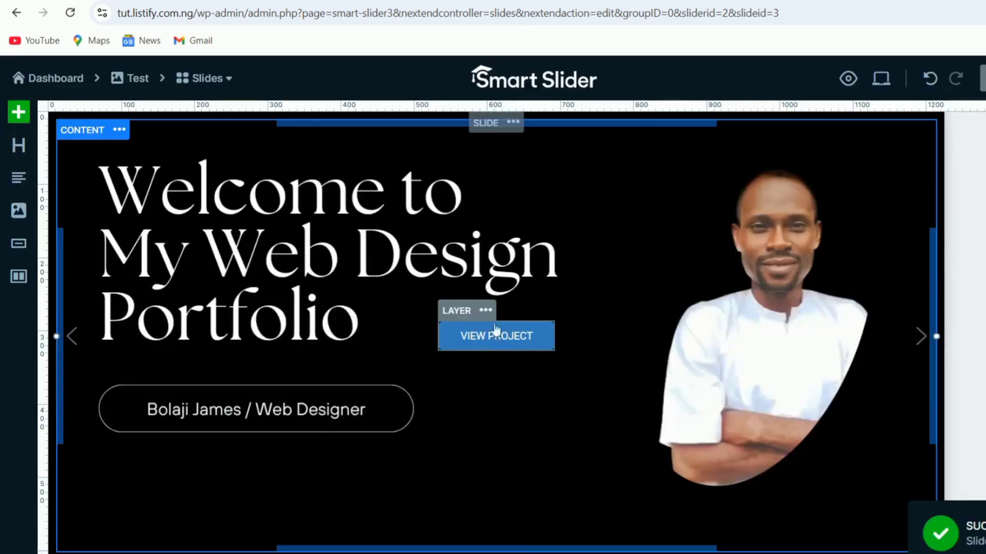
# Copy the VIEW PROJECT button layer
pyautogui.click(486, 310)
pyautogui.moveTo(490, 332)
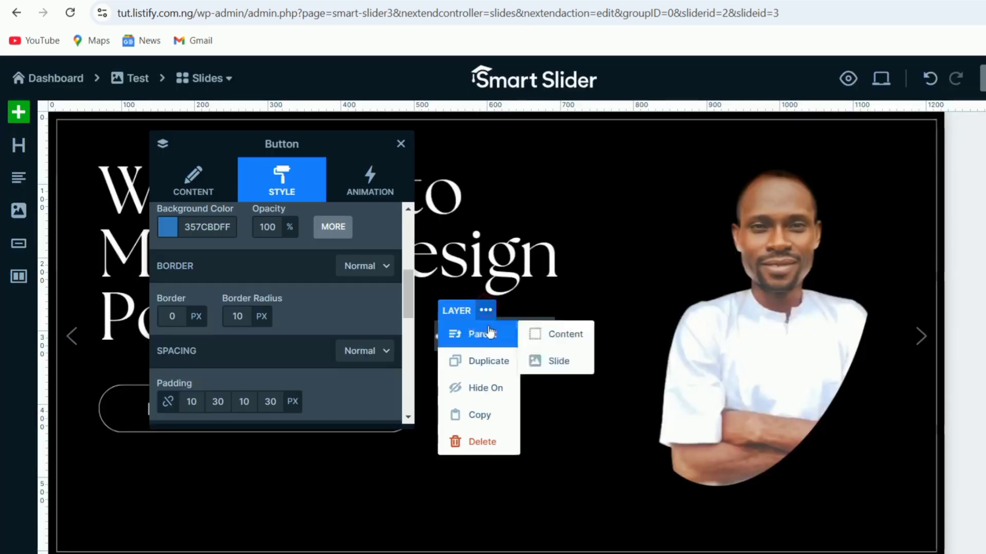
pyautogui.moveTo(487, 422)
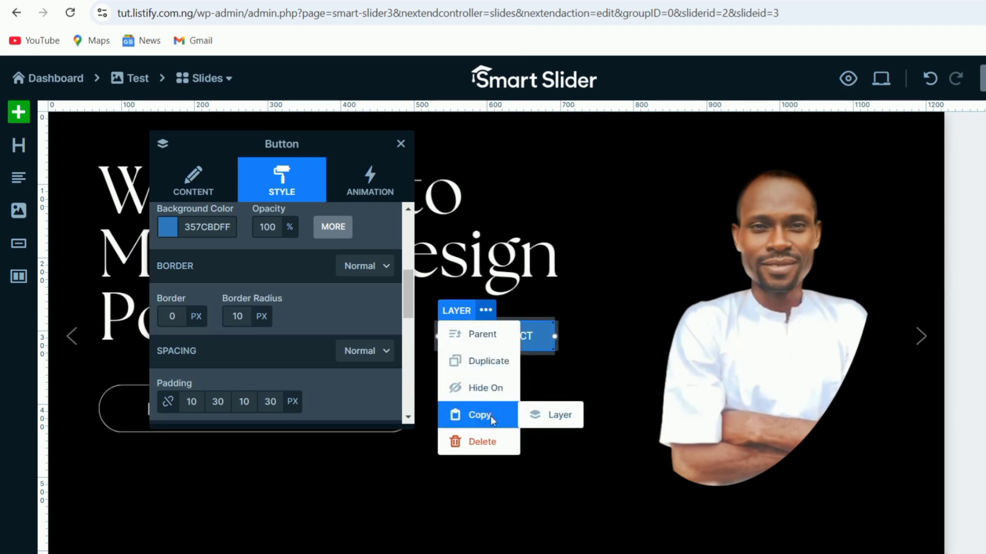
pyautogui.click(551, 414)
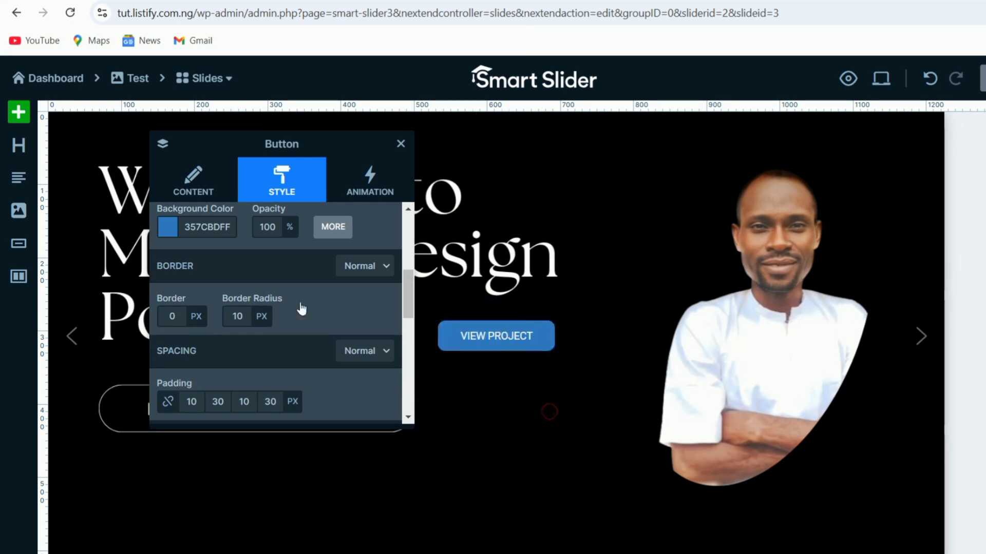
pyautogui.click(163, 122)
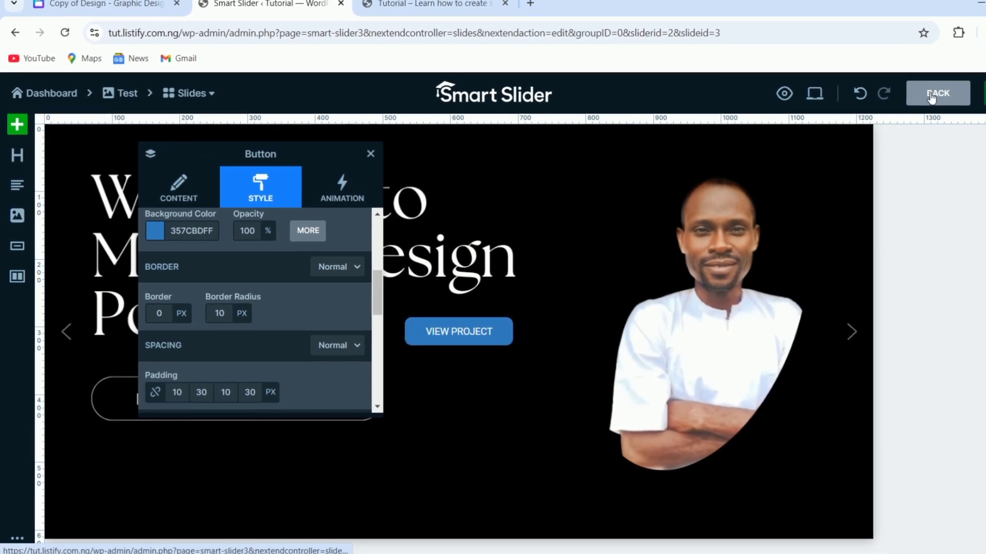
# Open the Home (1) slide for editing and paste the copied button layer into it
pyautogui.click(931, 98)
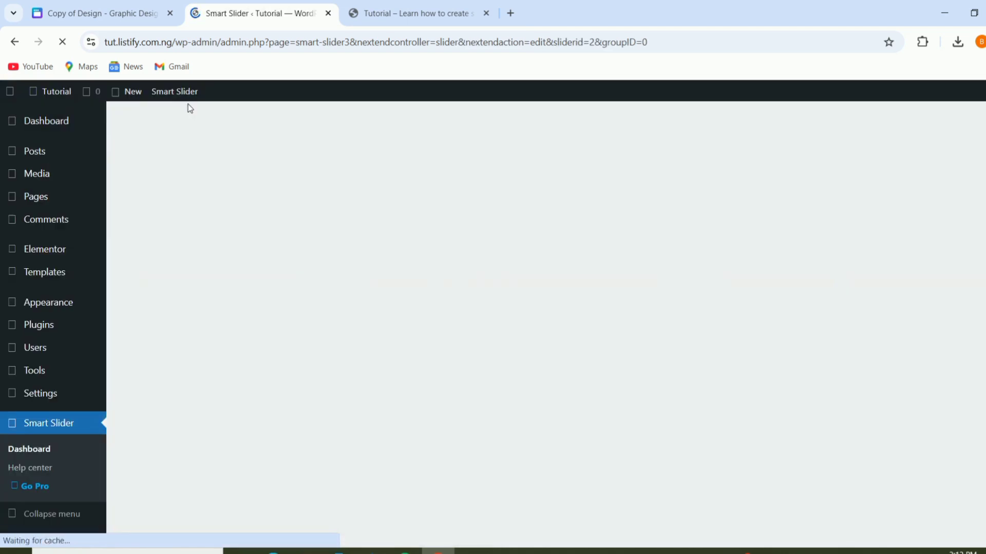
pyautogui.moveTo(360, 216)
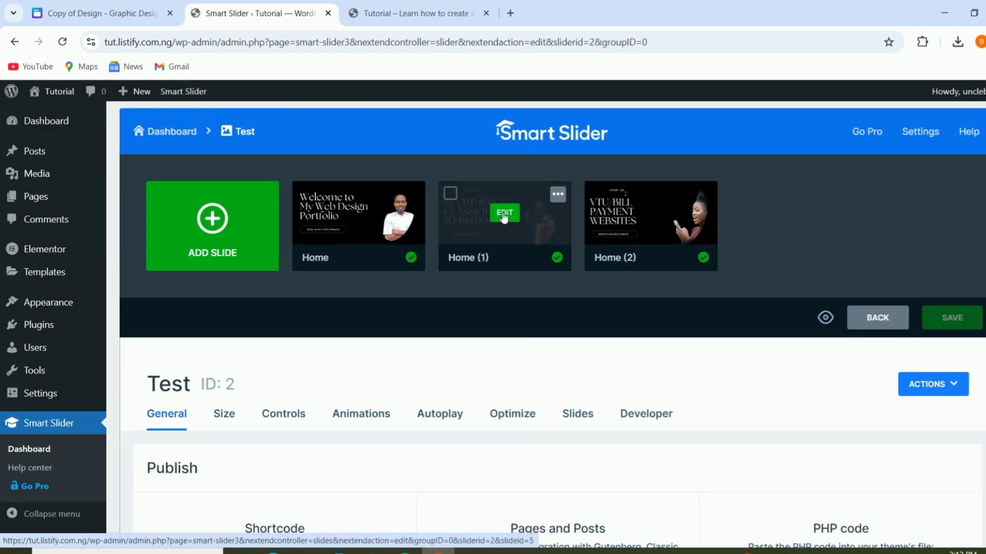
pyautogui.click(504, 215)
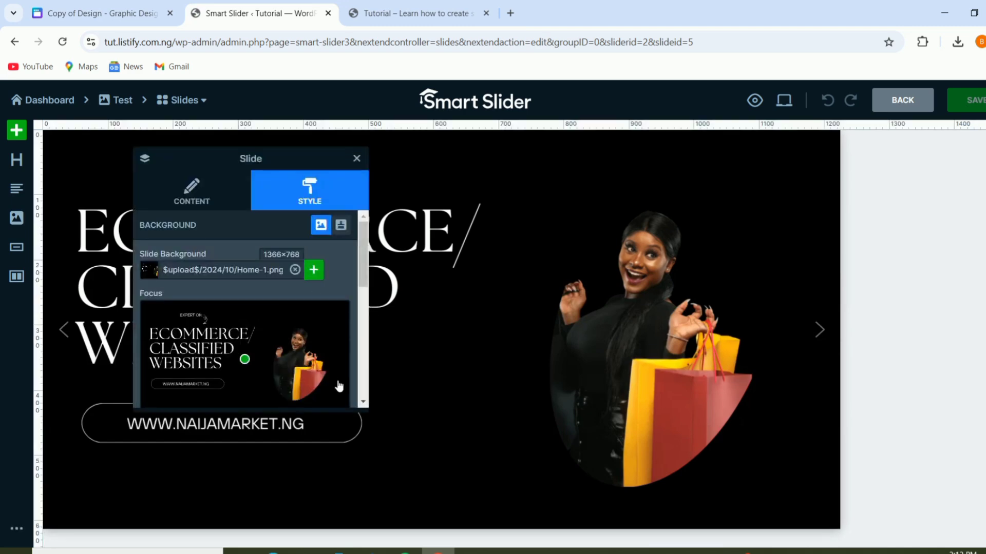
pyautogui.click(455, 330)
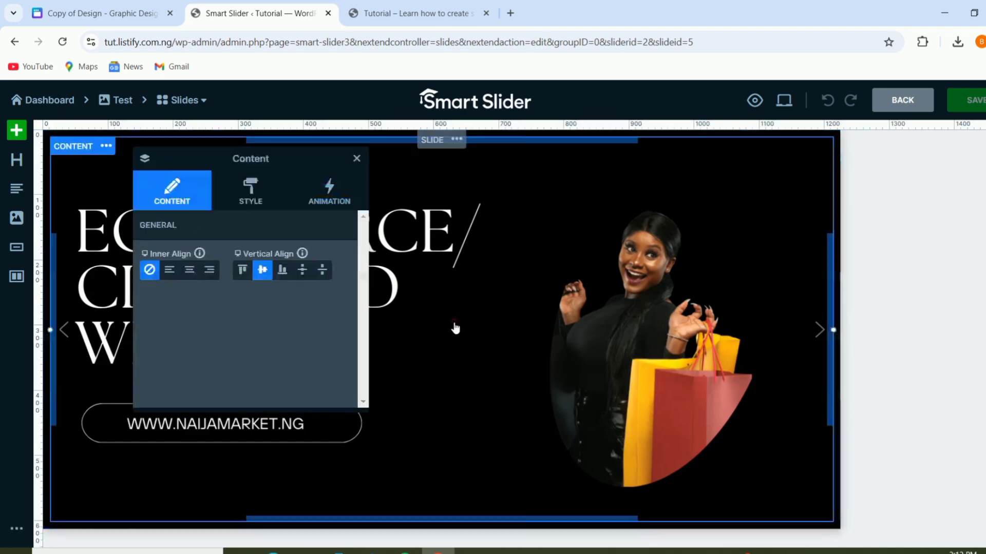
pyautogui.rightClick(455, 330)
pyautogui.moveTo(493, 407)
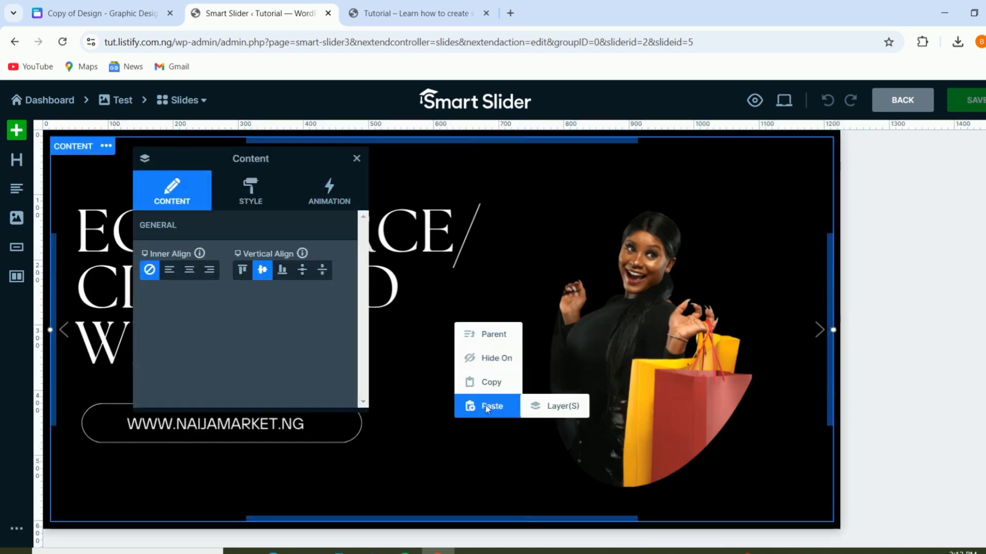
pyautogui.click(555, 407)
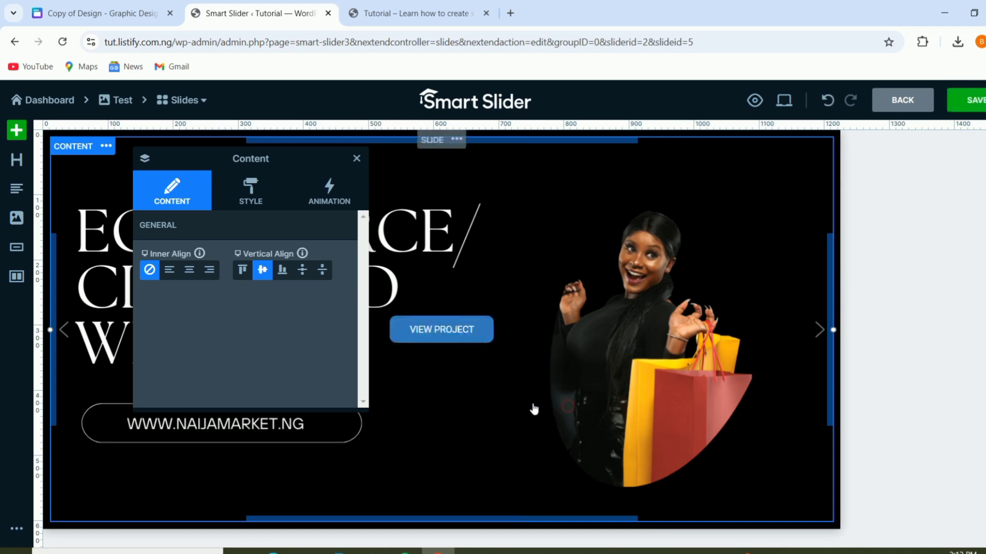
# Re-enter the domain name in the pasted button's link as NAIJAMARKET
pyautogui.click(453, 332)
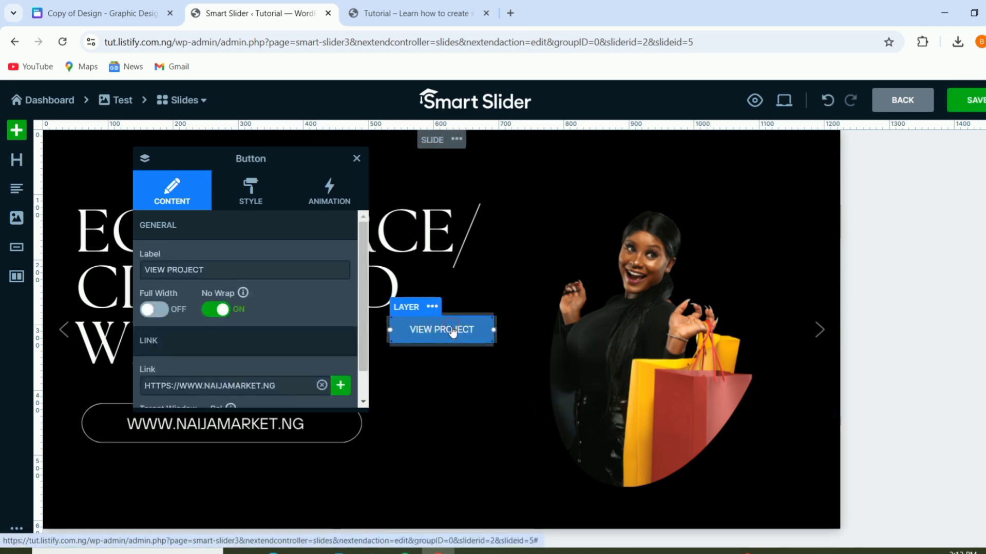
pyautogui.scroll(-1, 256, 375)
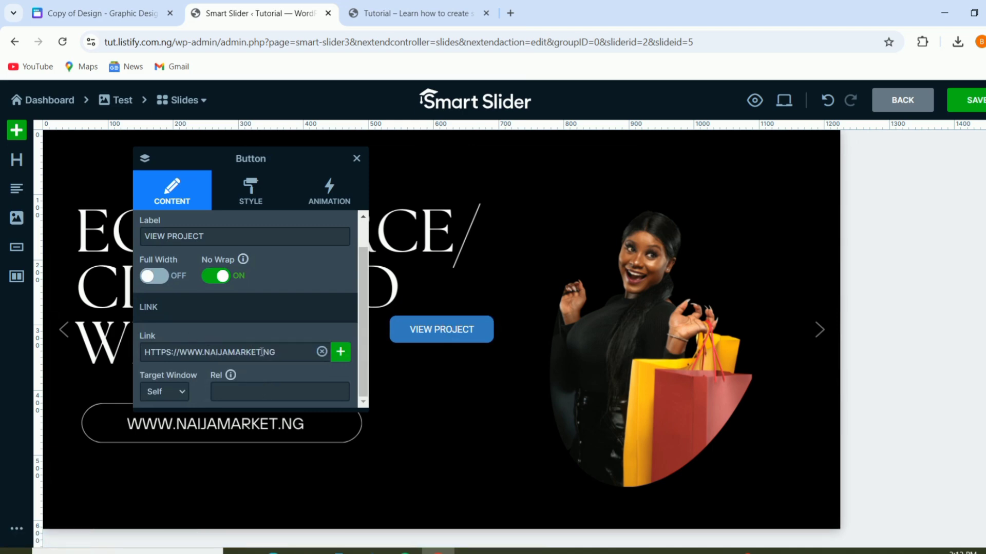
pyautogui.click(263, 353)
pyautogui.press('BackSpace')
pyautogui.press('BackSpace')
pyautogui.press('BackSpace')
pyautogui.press('BackSpace')
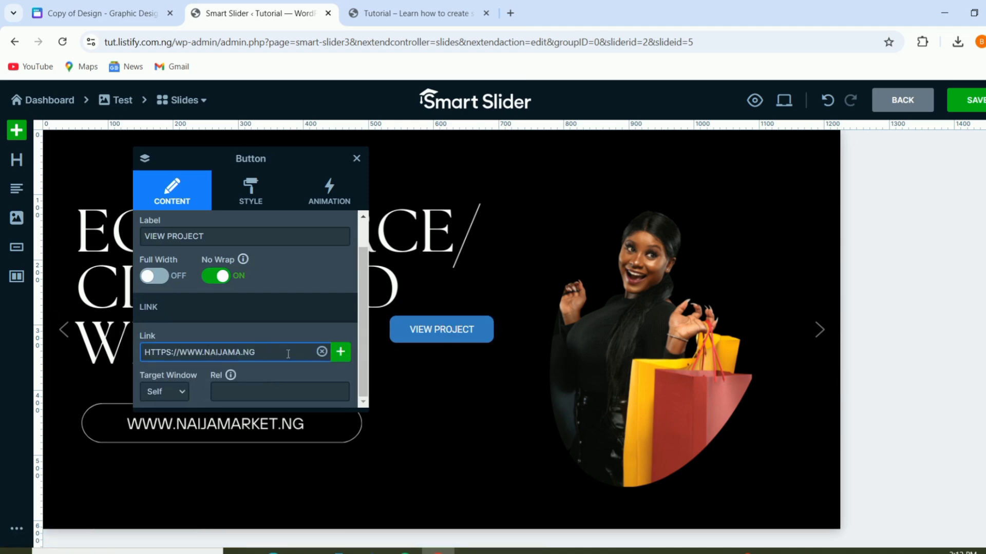
pyautogui.press('BackSpace')
pyautogui.press('BackSpace')
pyautogui.press('BackSpace')
pyautogui.press('BackSpace')
pyautogui.write('NAIJAMARKET')
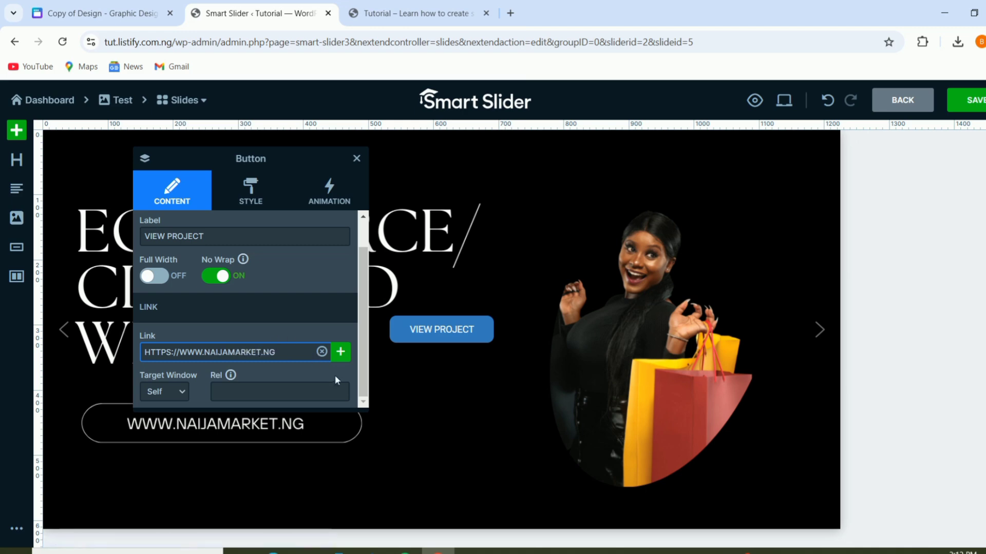
# Save the Home (1) slide and open the Home (2) slide for editing
pyautogui.click(357, 159)
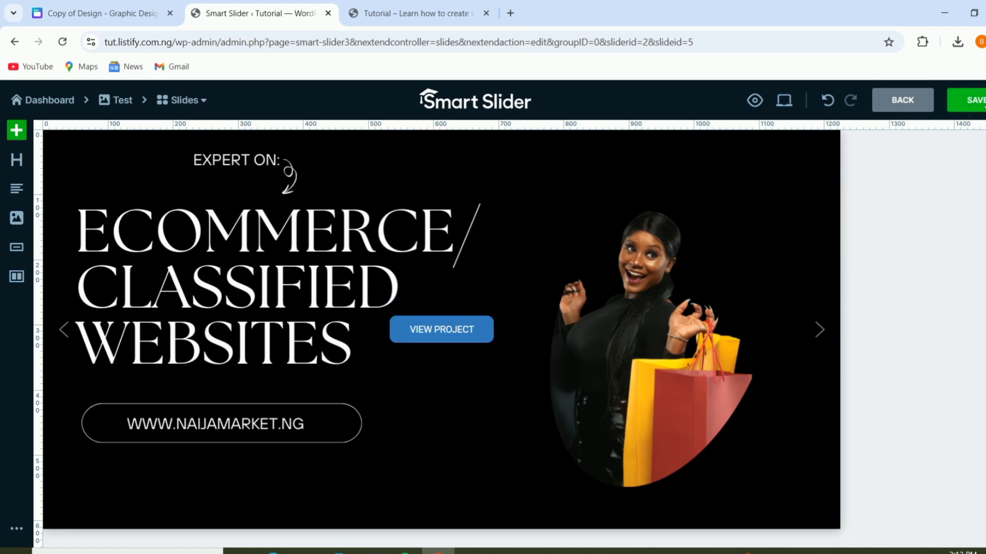
pyautogui.click(904, 101)
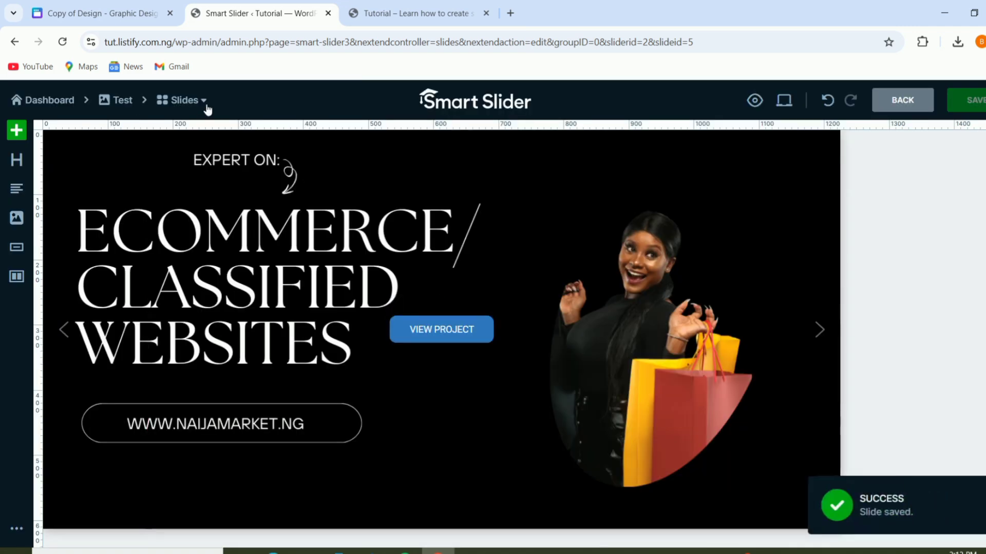
pyautogui.click(206, 104)
pyautogui.moveTo(503, 196)
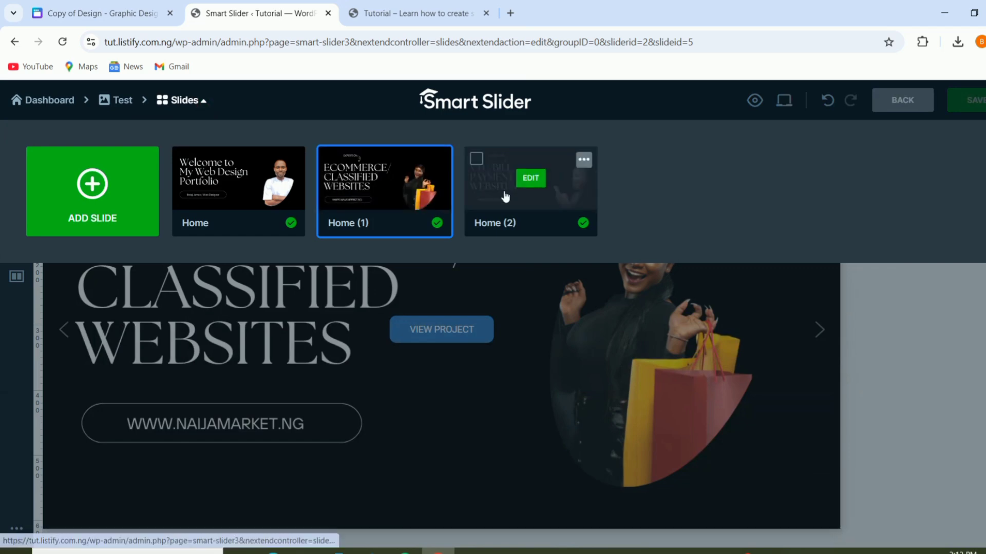
pyautogui.click(529, 191)
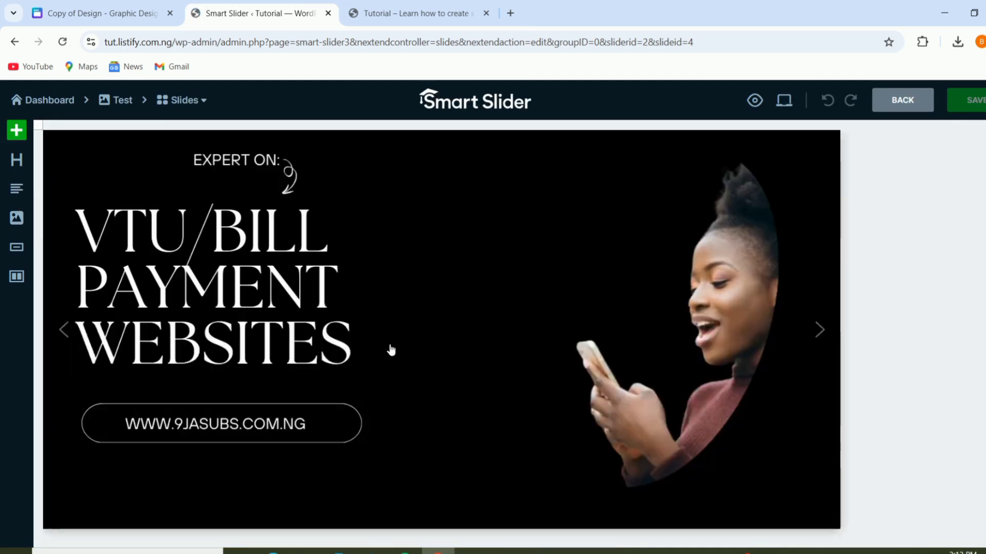
# Paste the copied button layer into the Home (2) slide
pyautogui.rightClick(451, 311)
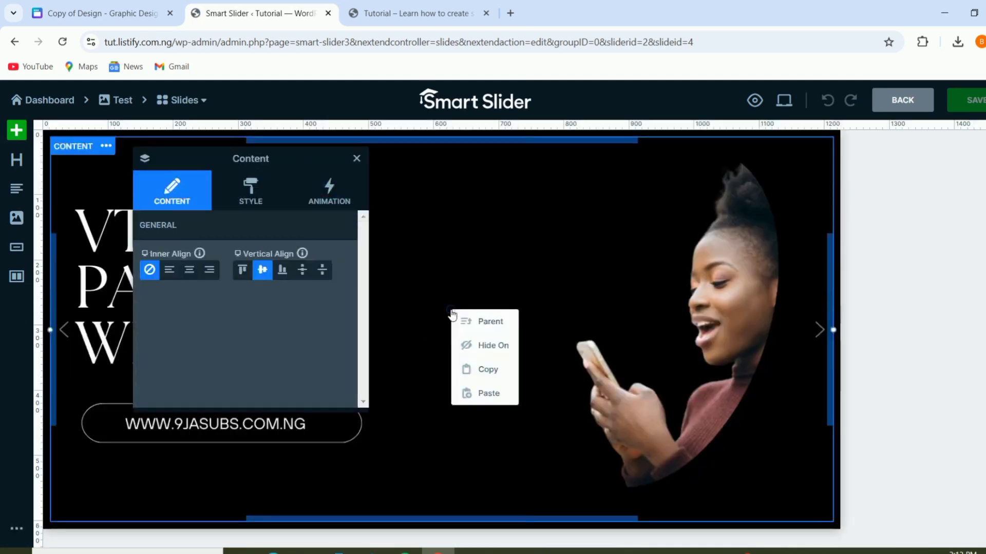
pyautogui.moveTo(503, 393)
pyautogui.click(560, 394)
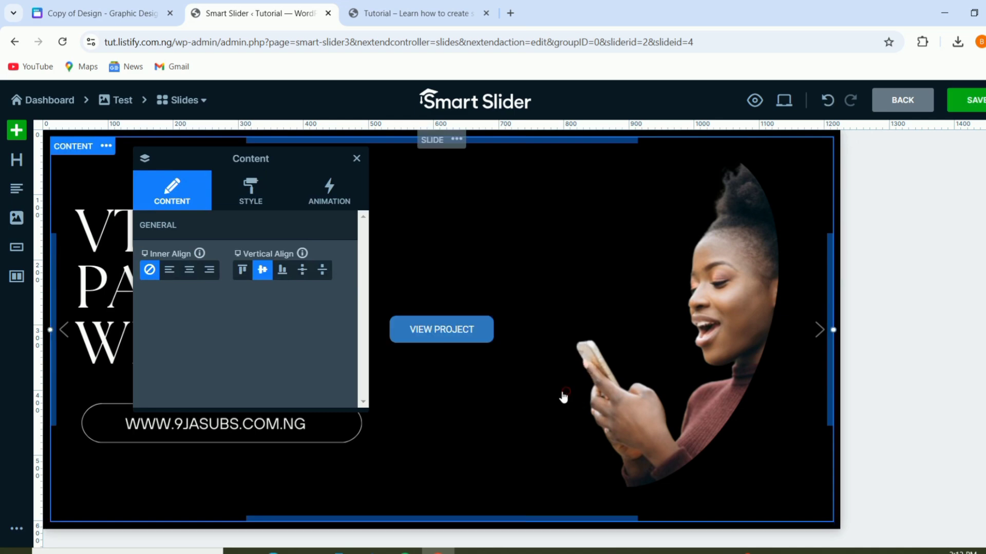
pyautogui.click(442, 337)
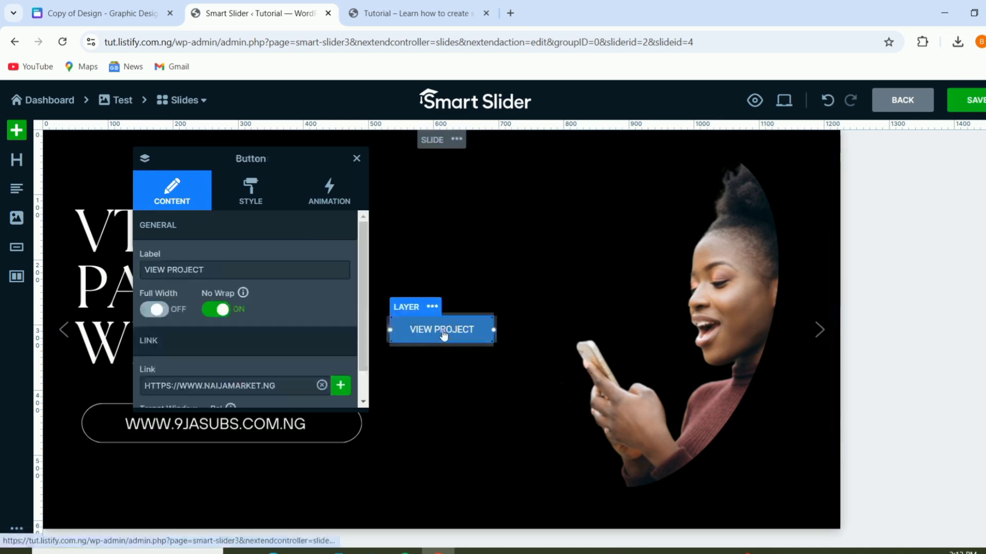
pyautogui.click(262, 388)
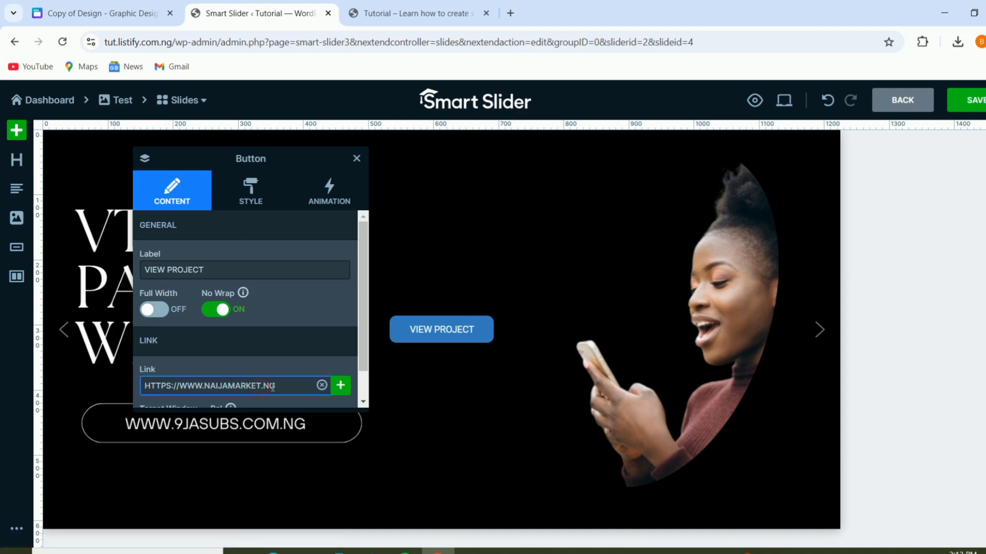
pyautogui.press('BackSpace')
pyautogui.press('BackSpace')
pyautogui.press('BackSpace')
pyautogui.press('BackSpace')
pyautogui.press('BackSpace')
pyautogui.press('BackSpace')
pyautogui.press('BackSpace')
pyautogui.press('BackSpace')
pyautogui.press('BackSpace')
pyautogui.press('BackSpace')
pyautogui.write('.9JASUBS.COM')
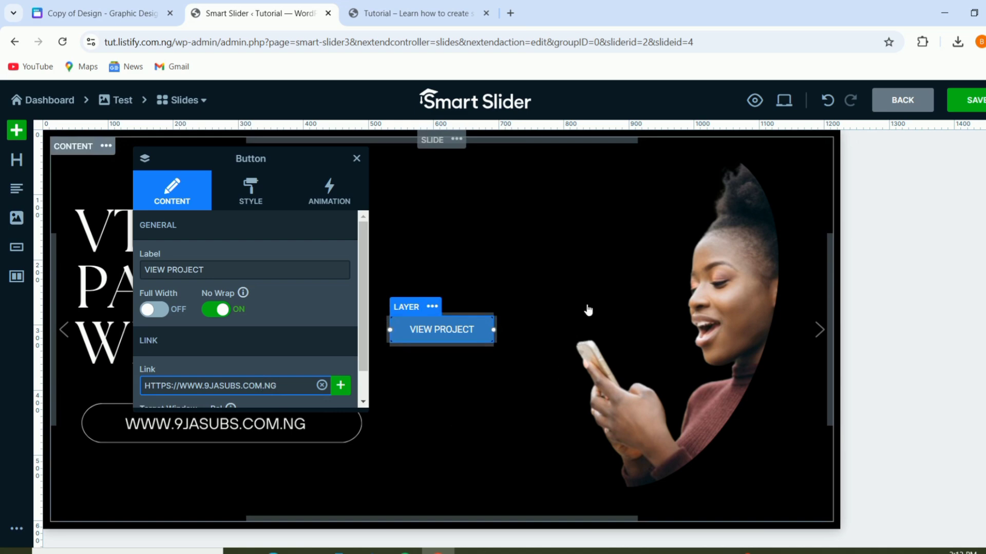
pyautogui.click(975, 103)
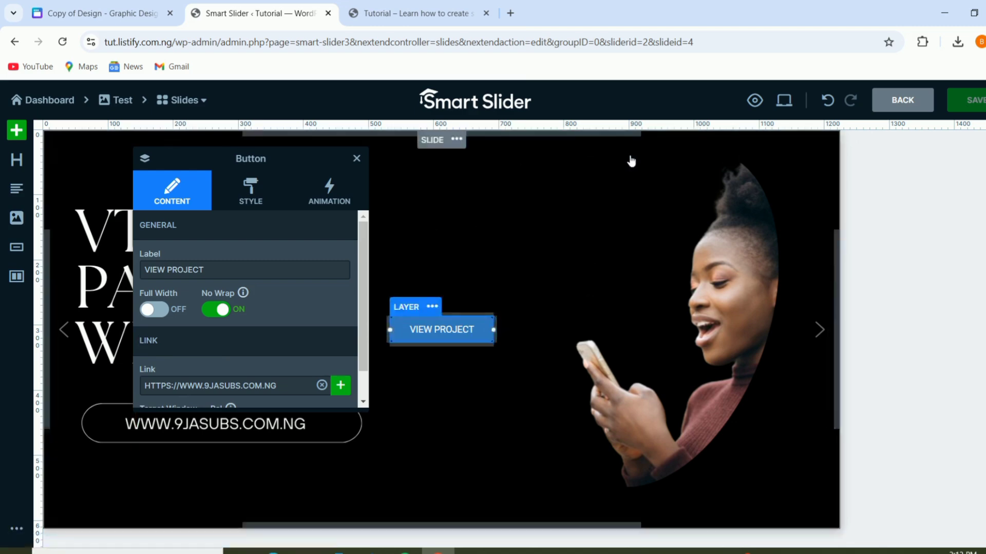
# Return to the Test slider's settings and copy its shortcode [smartslider3 slider="2"]
pyautogui.click(897, 103)
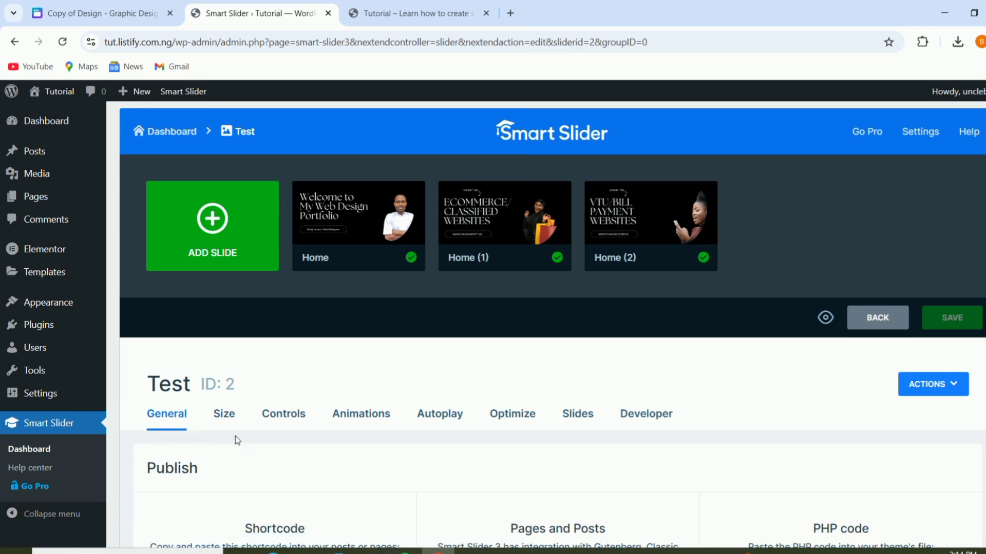
pyautogui.scroll(-1, 235, 436)
pyautogui.scroll(-3, 235, 436)
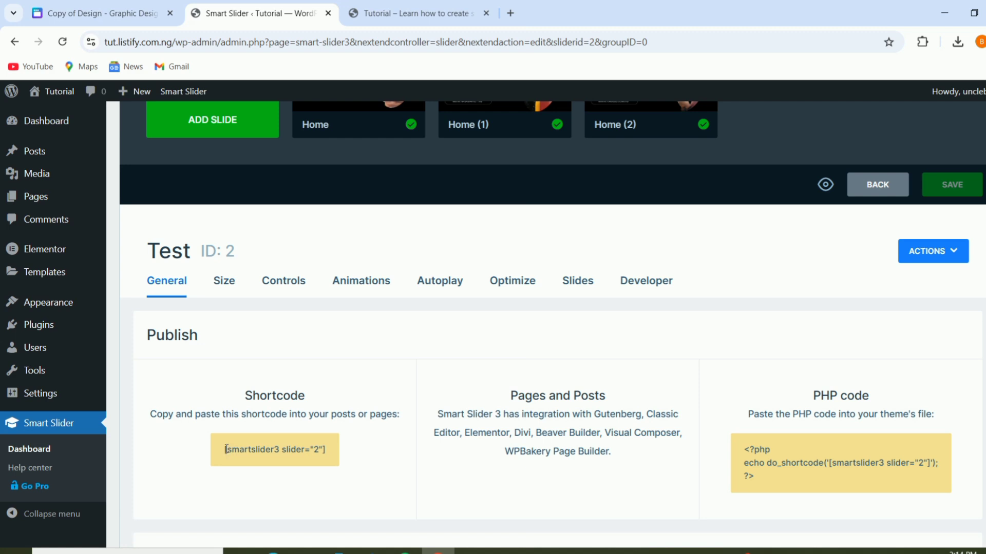
pyautogui.moveTo(226, 450); pyautogui.dragTo(312, 457)
pyautogui.rightClick(296, 454)
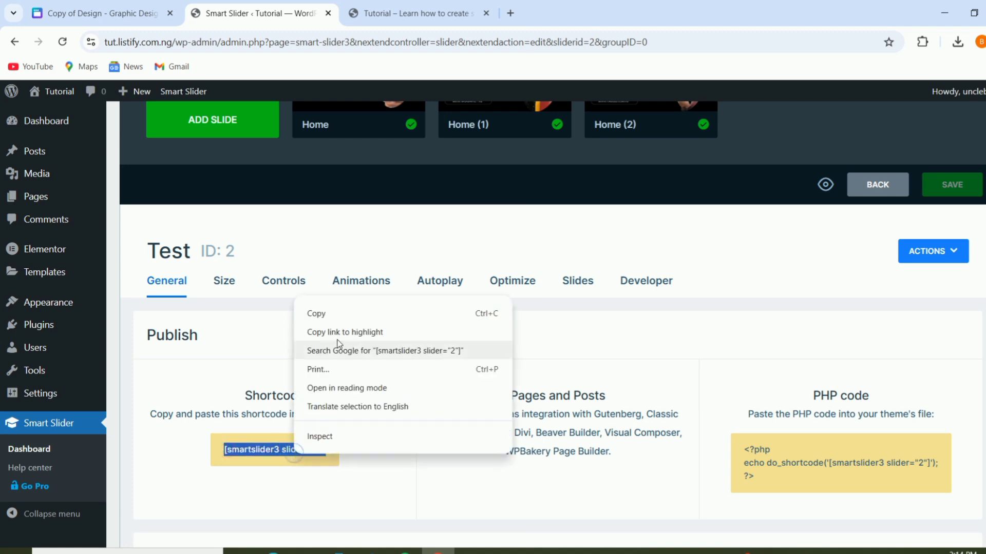
pyautogui.click(335, 313)
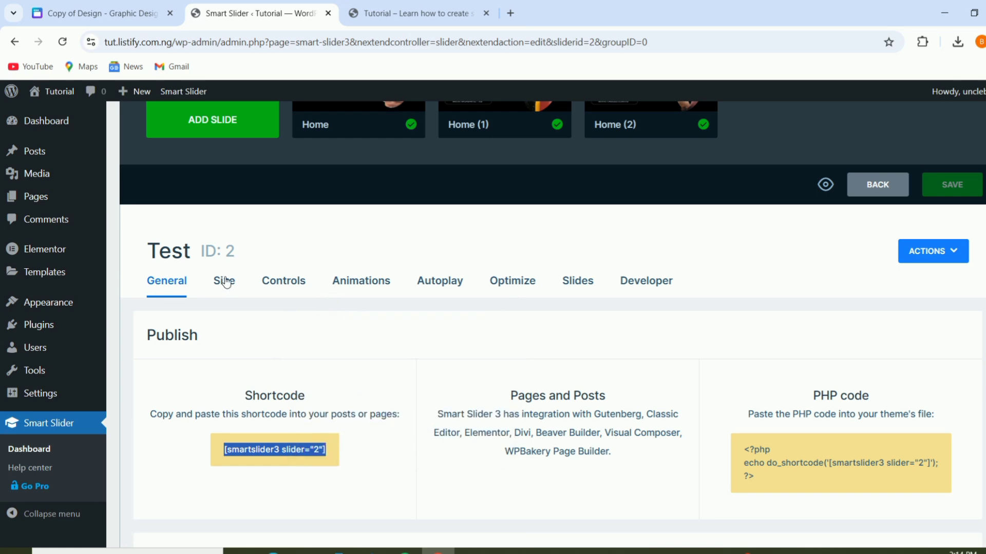
# Review the slider's general settings, then its size, breakpoint and layout settings
pyautogui.scroll(-6, 225, 282)
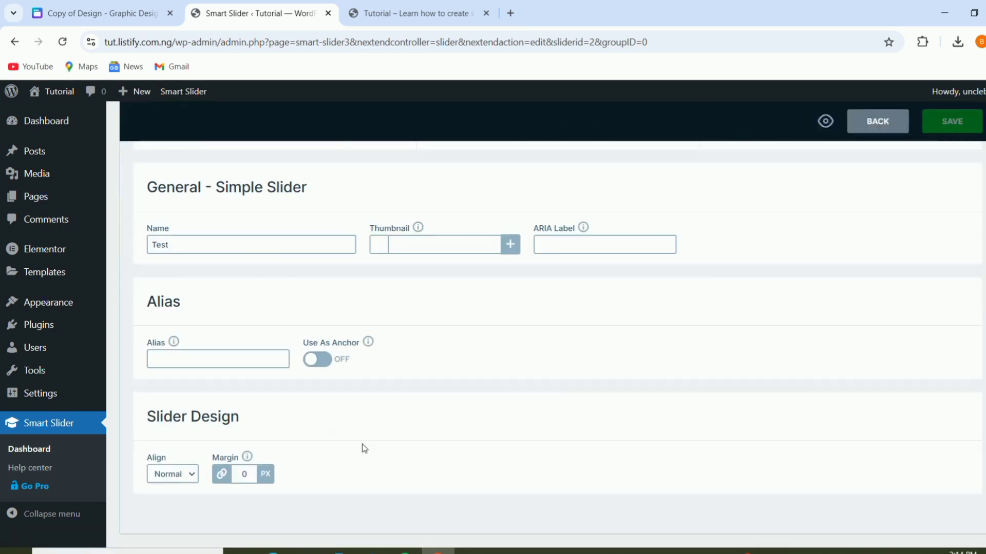
pyautogui.scroll(7, 292, 312)
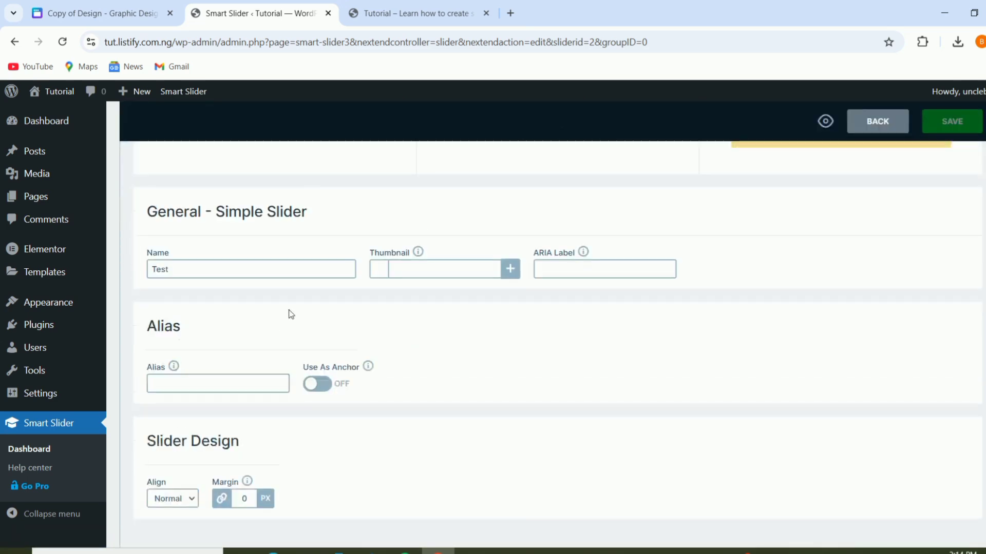
pyautogui.click(223, 313)
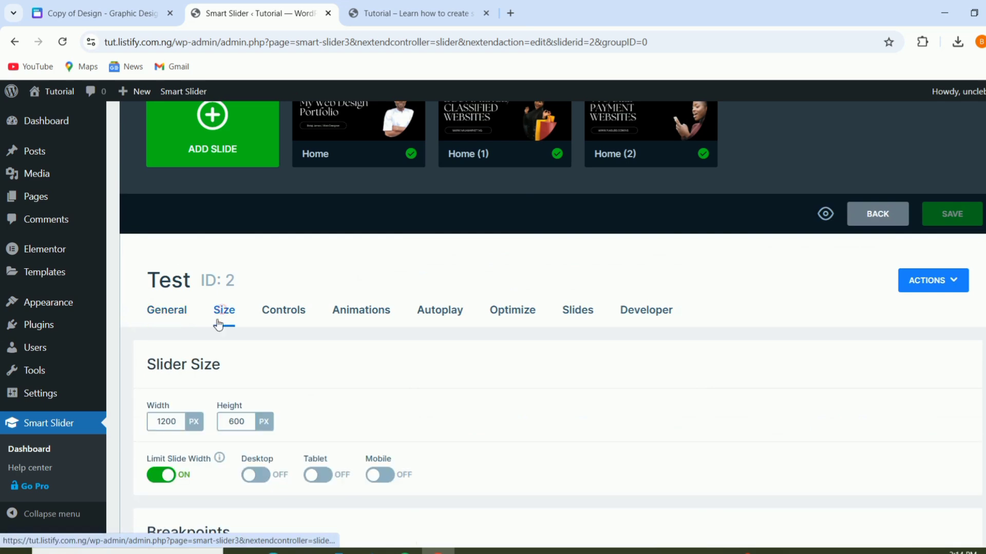
pyautogui.scroll(-3, 276, 419)
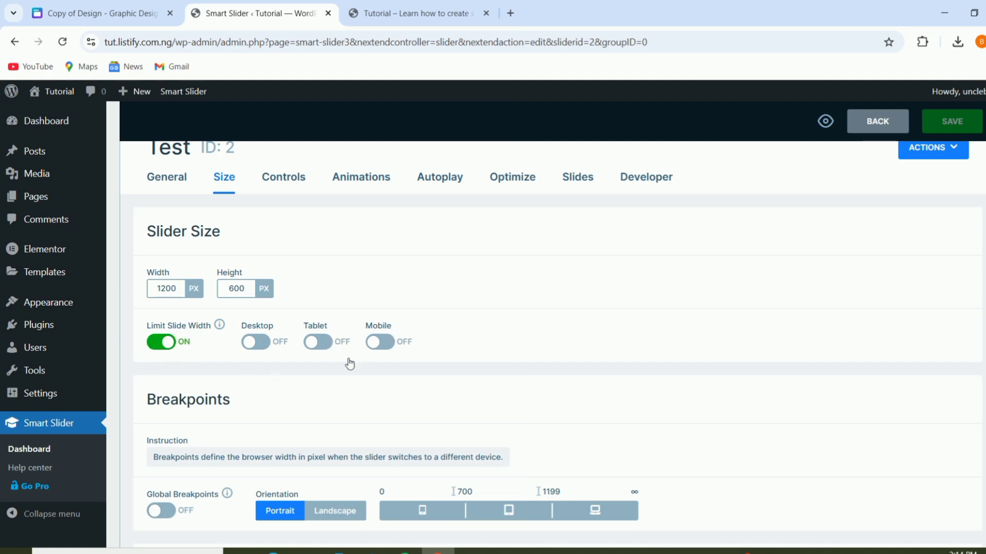
pyautogui.scroll(-4, 343, 364)
pyautogui.scroll(-1, 288, 399)
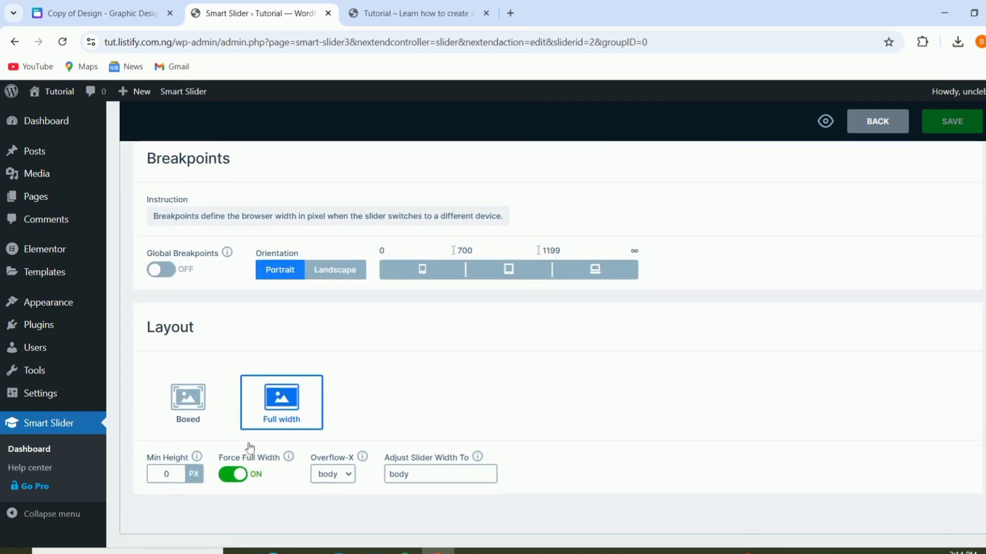
pyautogui.scroll(6, 331, 457)
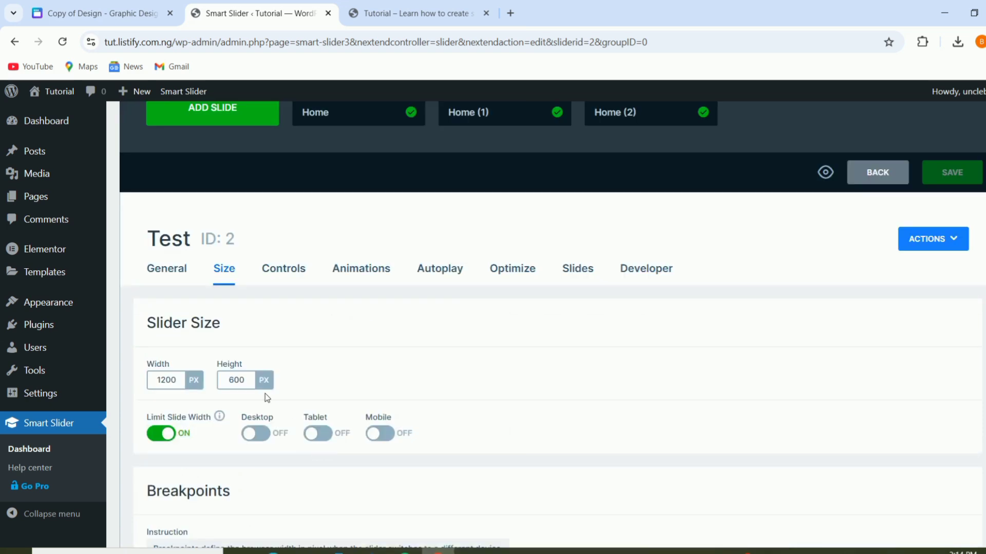
# Change the slider's navigation arrows from the thin outline style to the boxed triangle style
pyautogui.click(280, 271)
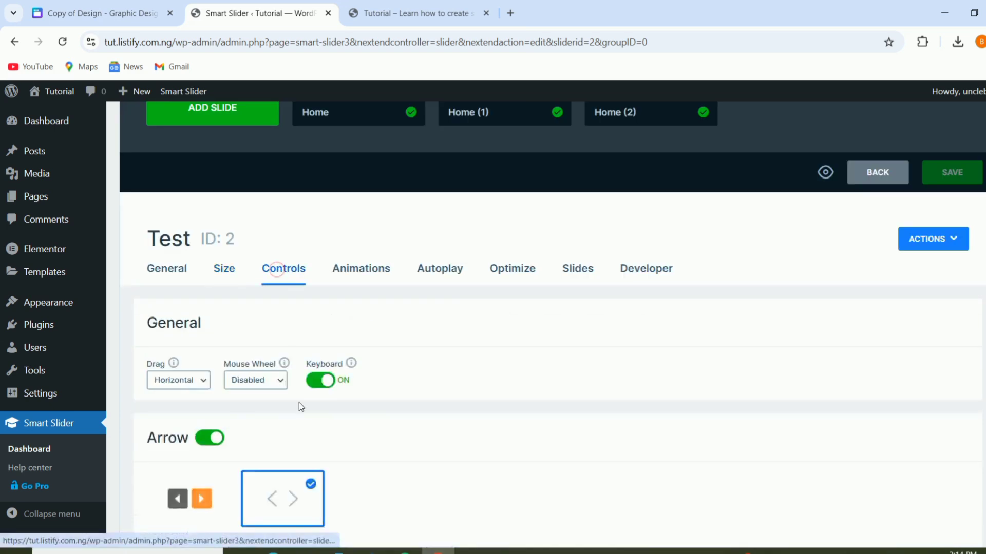
pyautogui.scroll(-1, 417, 407)
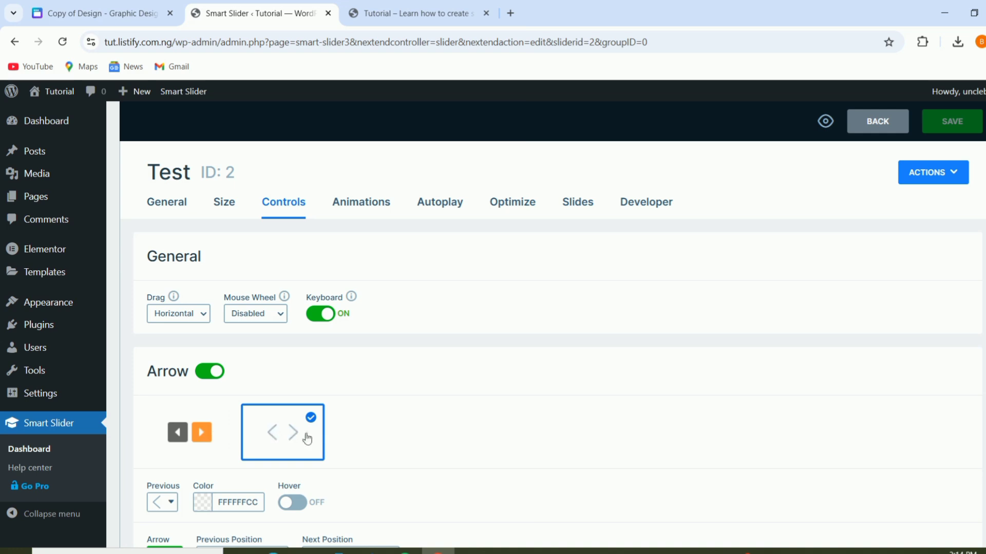
pyautogui.click(200, 435)
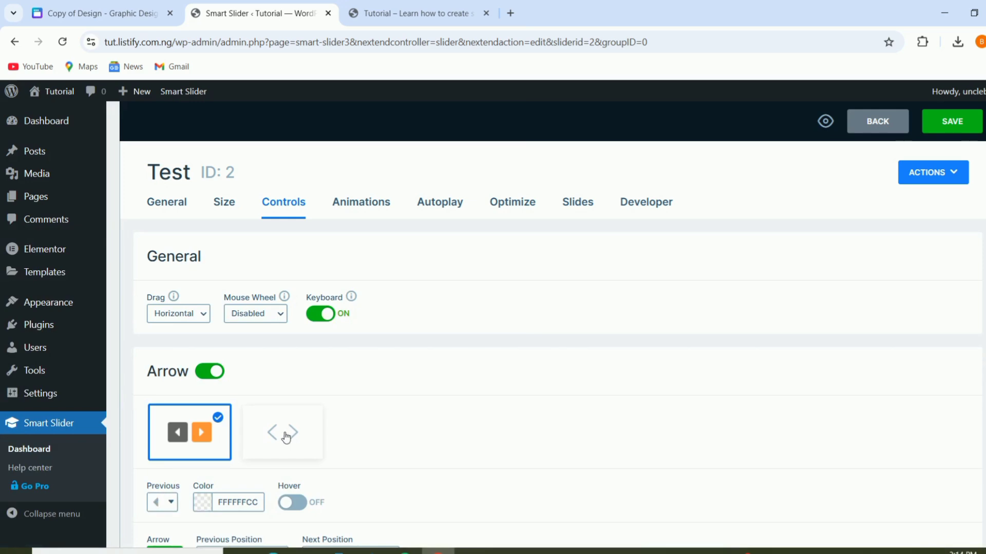
pyautogui.scroll(-4, 435, 469)
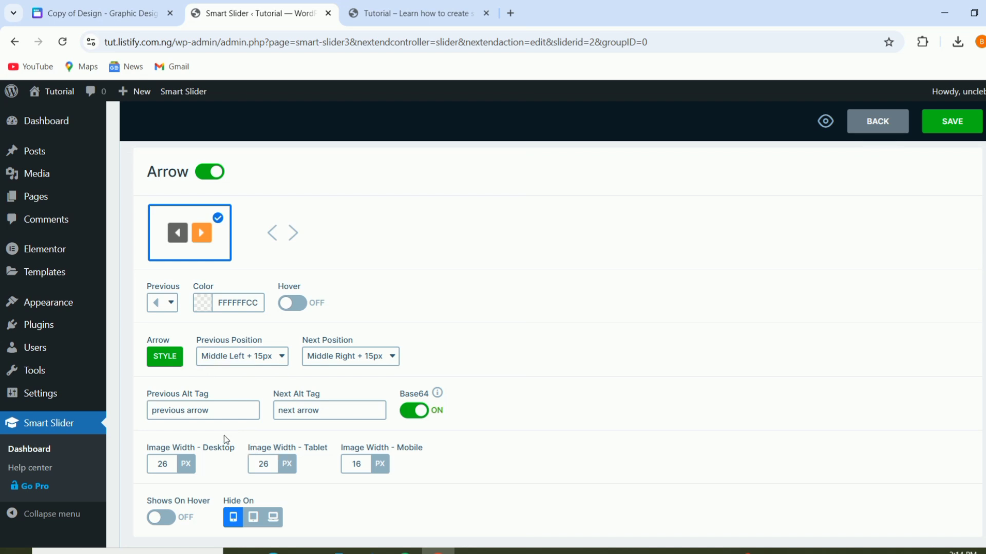
pyautogui.scroll(-6, 226, 437)
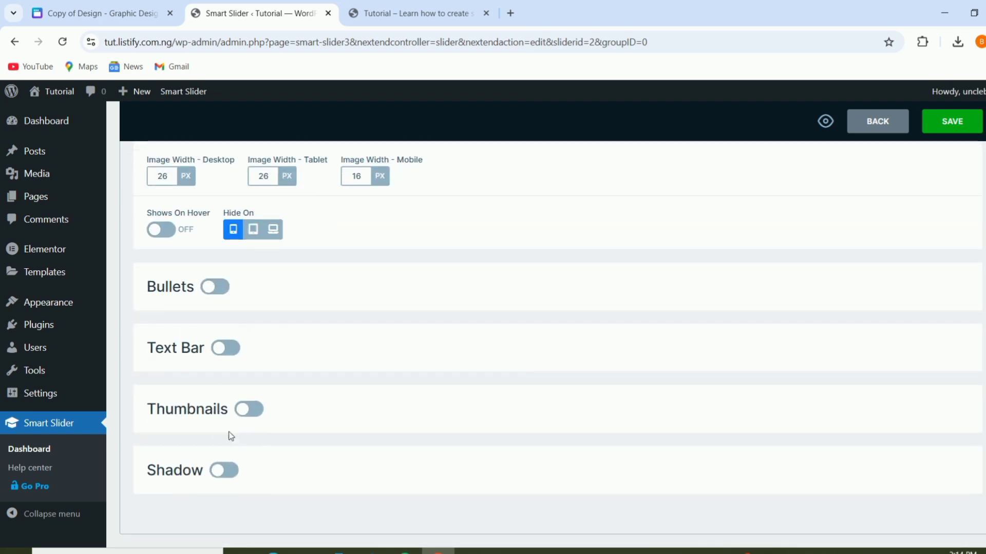
pyautogui.scroll(10, 229, 415)
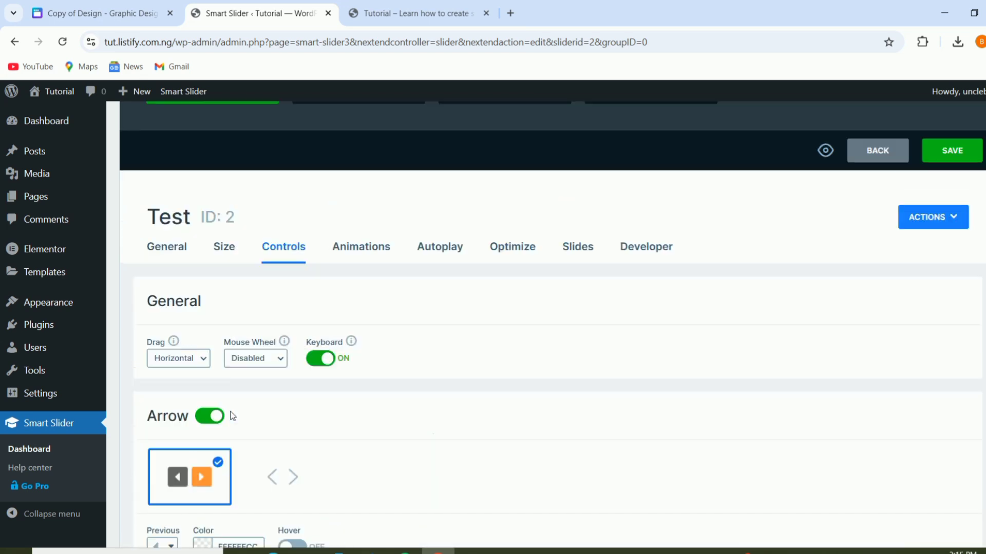
# Enable autoplay for the slider and set the slide duration to 2000 ms
pyautogui.click(359, 259)
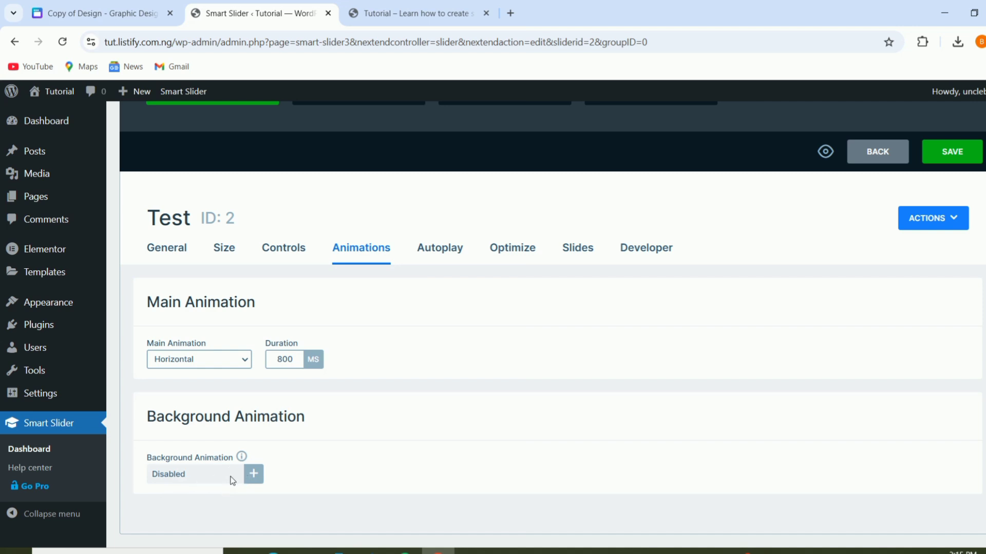
pyautogui.click(440, 249)
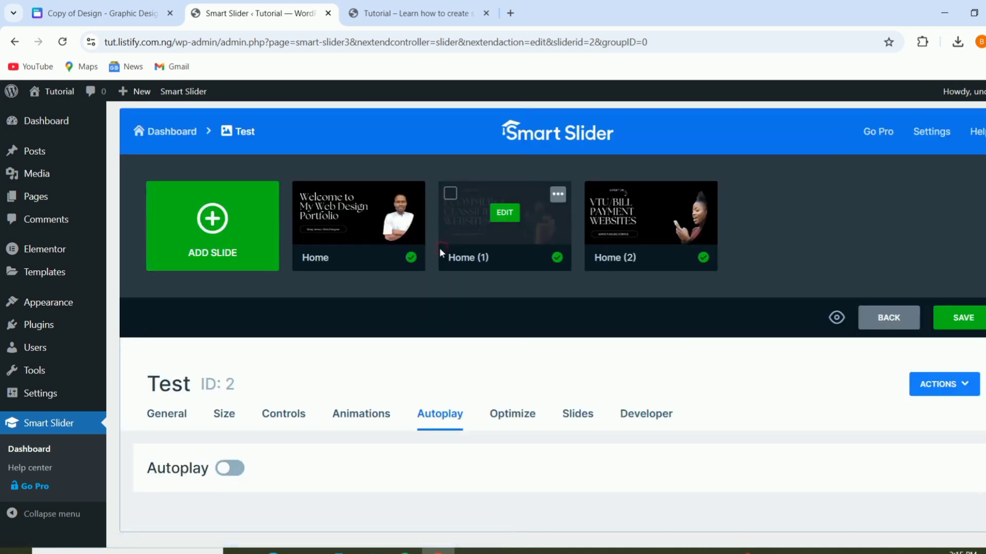
pyautogui.click(232, 468)
pyautogui.scroll(-2, 367, 483)
pyautogui.scroll(-1, 367, 484)
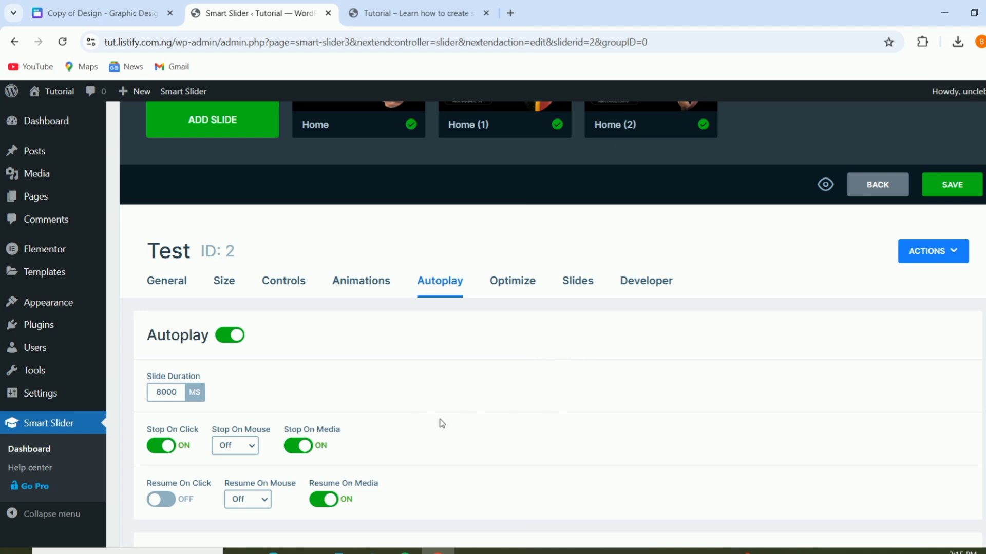
pyautogui.scroll(-2, 421, 431)
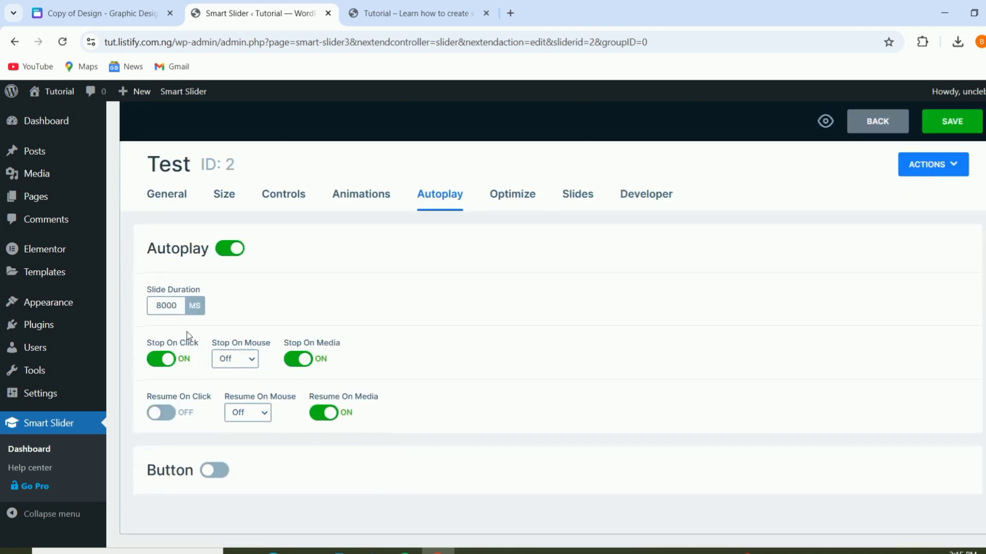
pyautogui.click(163, 305)
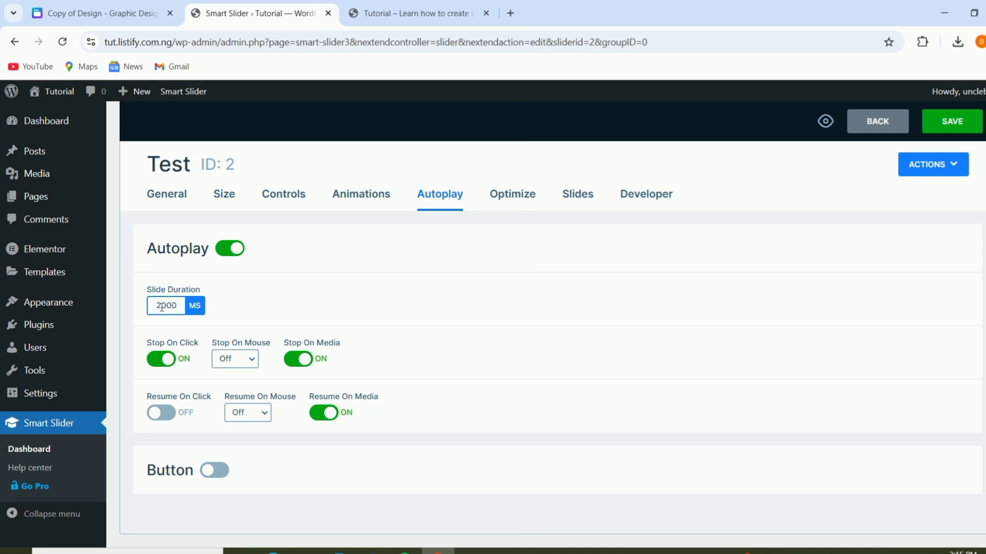
pyautogui.click(417, 295)
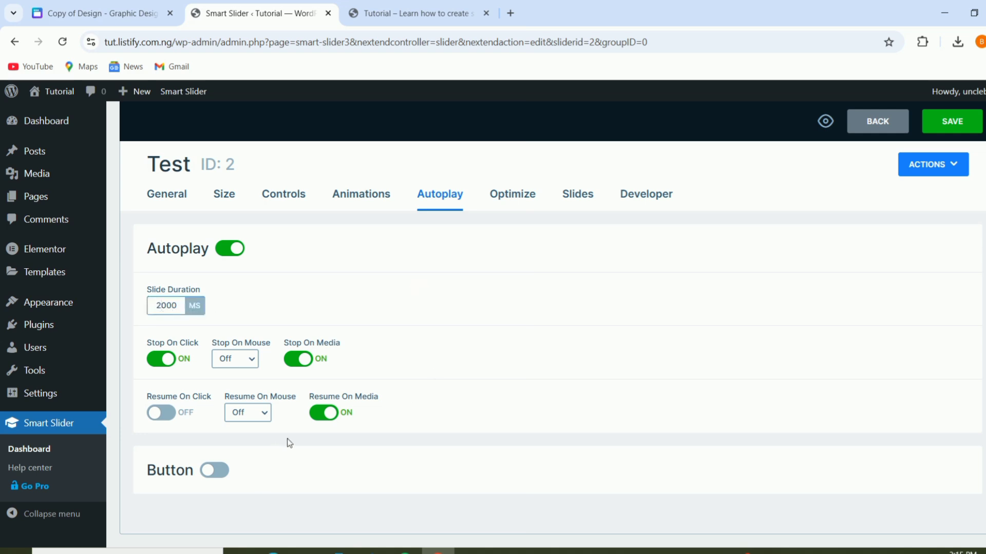
# Apply the Curtain to left background animation to the slider and save the slider settings
pyautogui.click(524, 200)
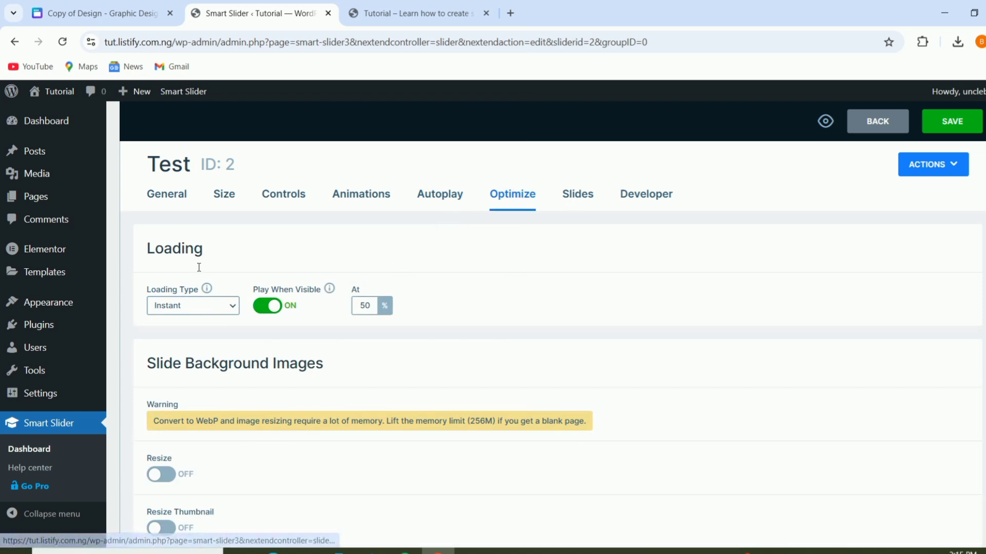
pyautogui.click(363, 194)
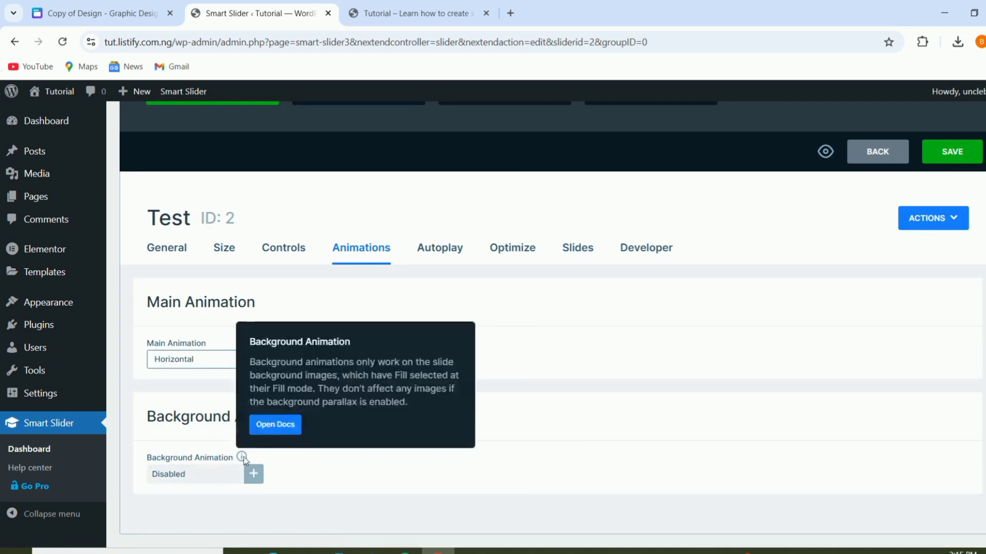
pyautogui.click(252, 474)
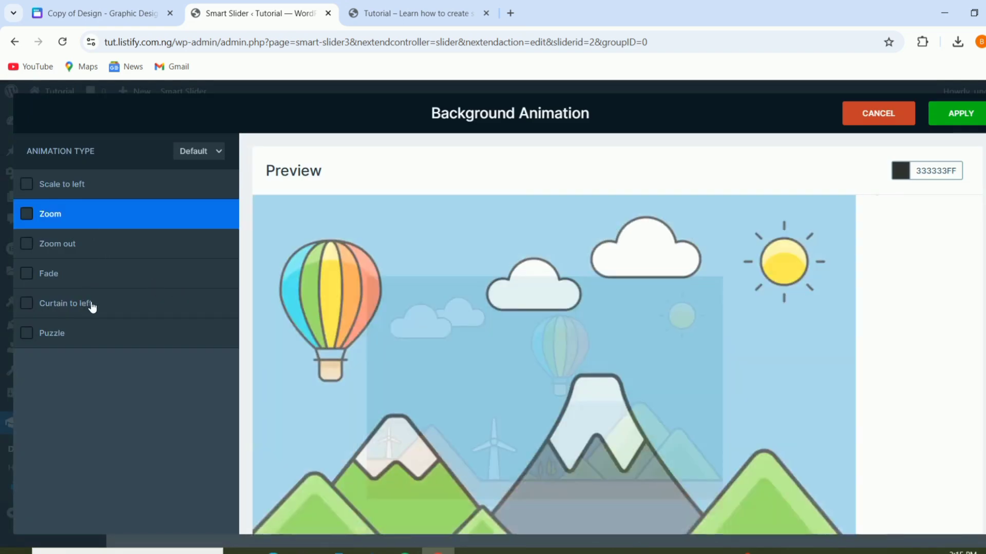
pyautogui.click(92, 305)
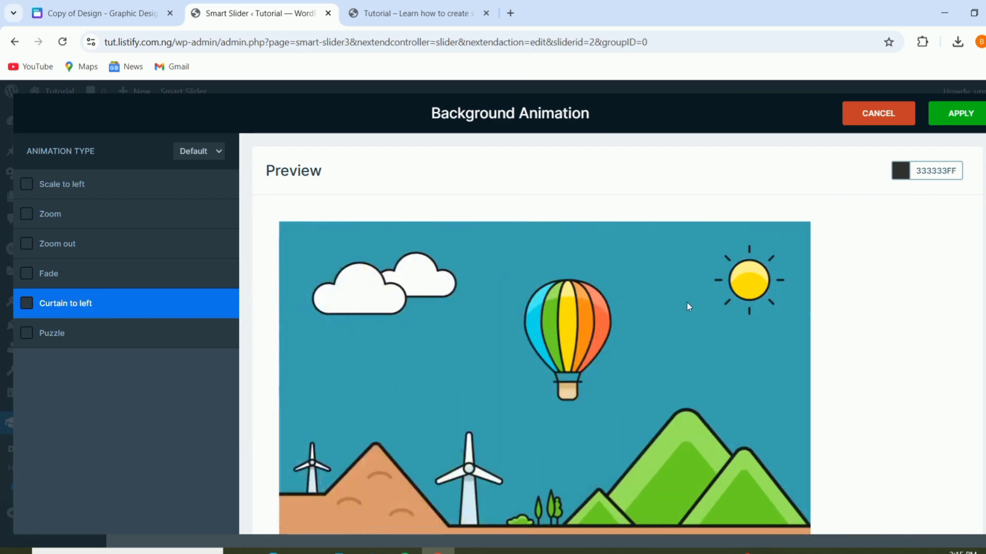
pyautogui.scroll(-1, 857, 297)
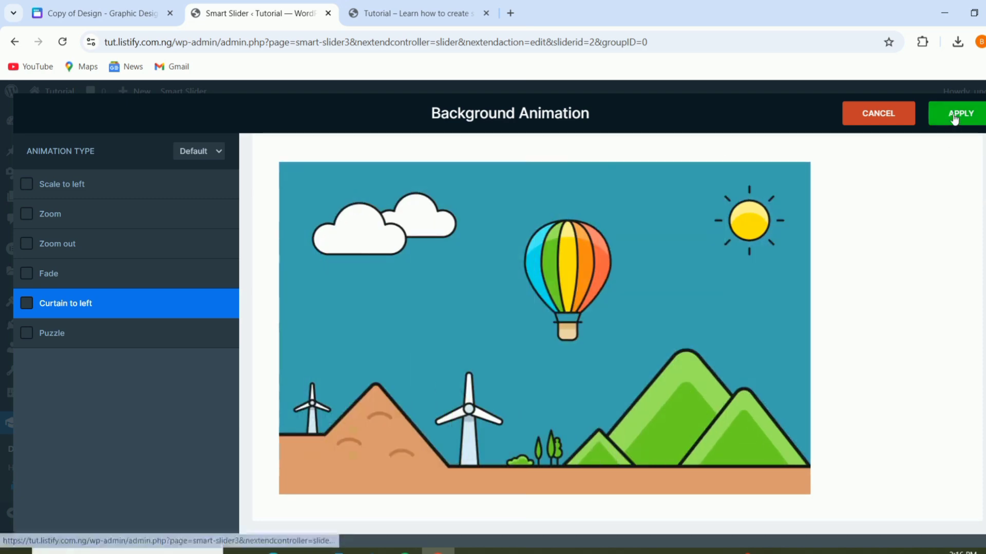
pyautogui.click(947, 119)
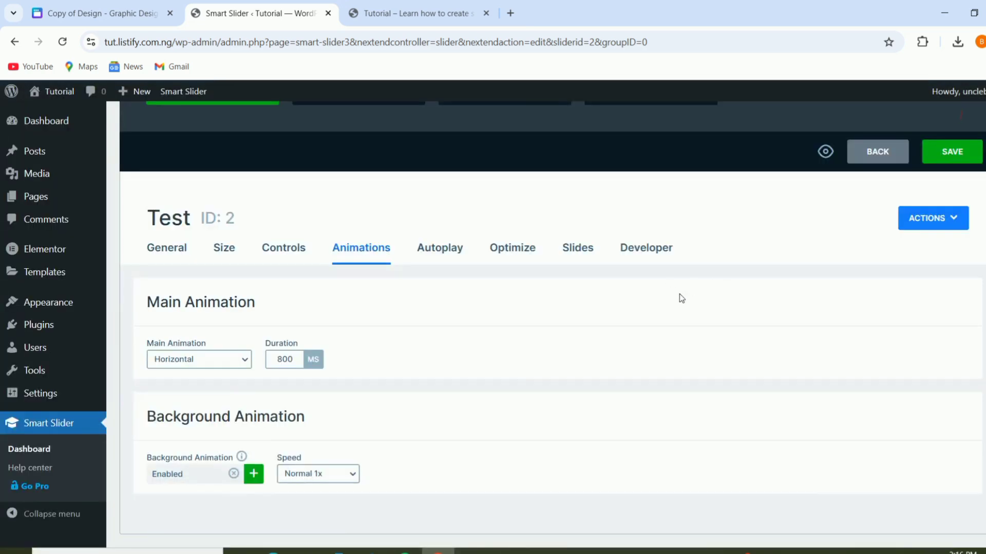
pyautogui.click(946, 152)
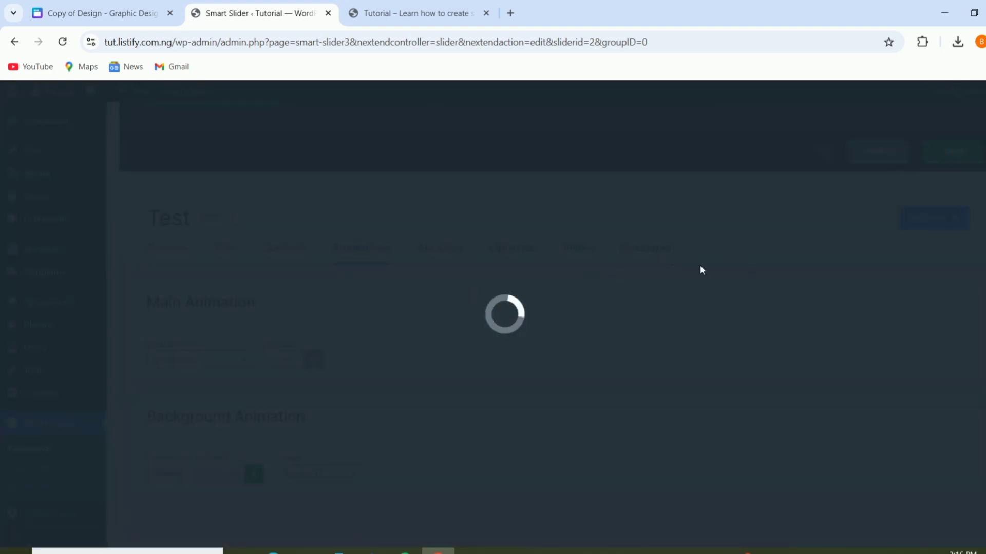
pyautogui.scroll(3, 678, 279)
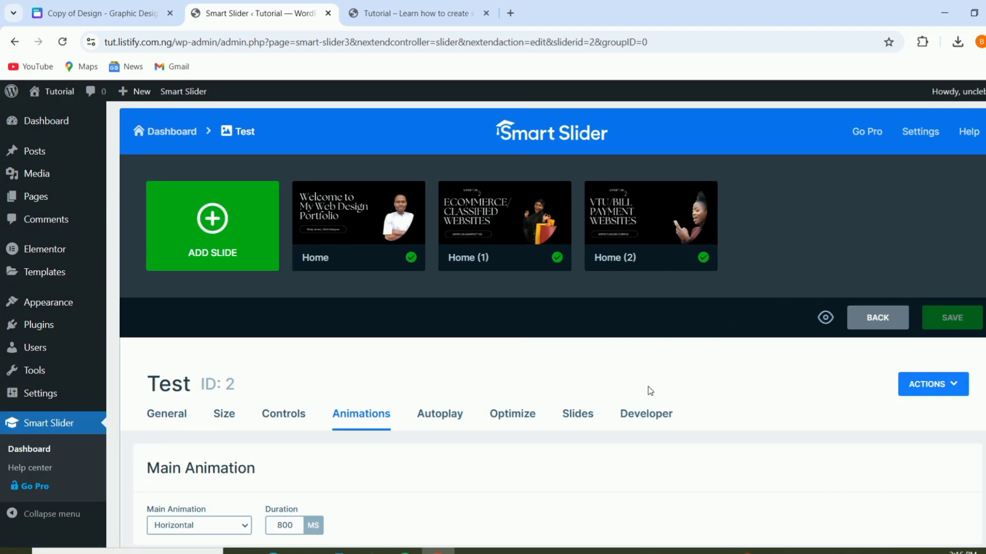
pyautogui.click(956, 386)
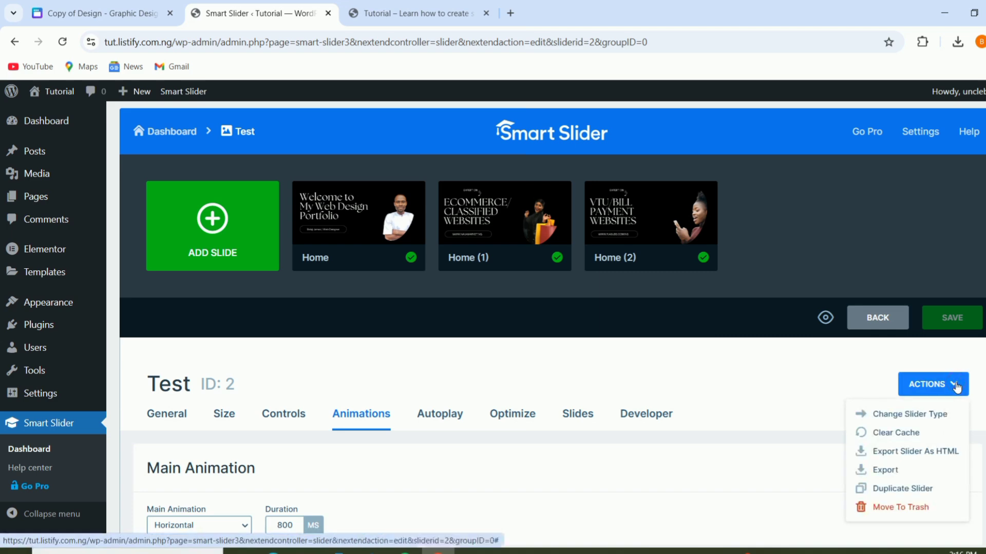
pyautogui.click(956, 386)
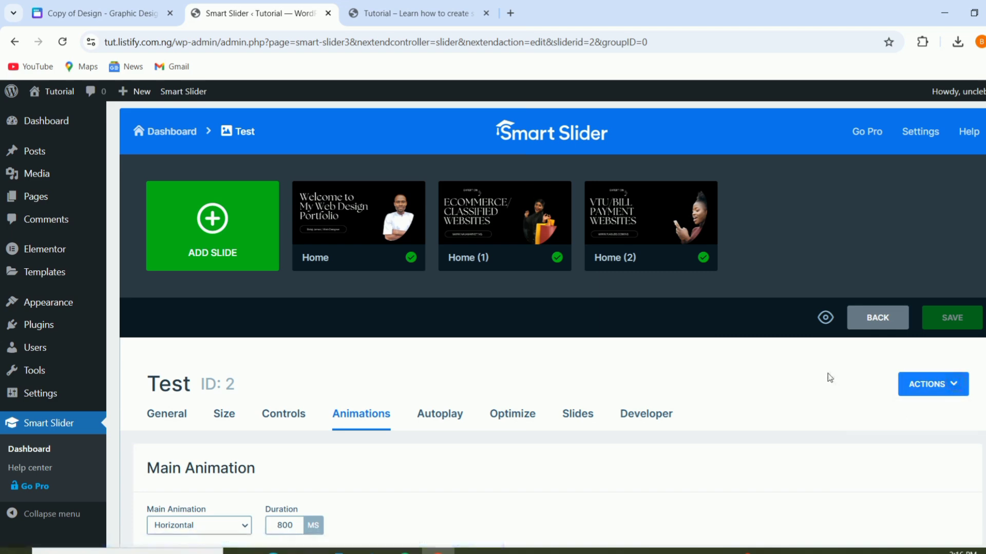
pyautogui.scroll(-3, 531, 387)
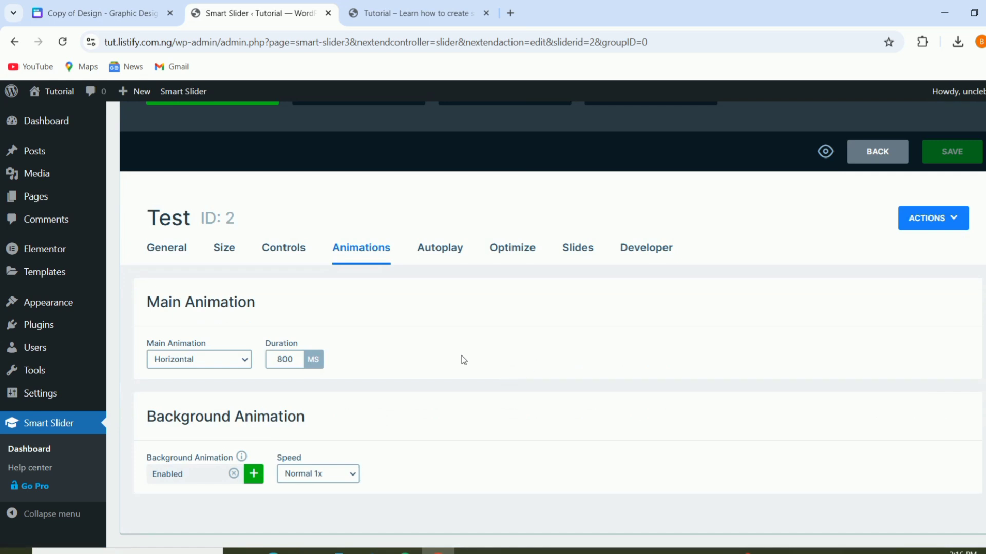
# Open the form for adding a new WordPress page in a separate browser tab
pyautogui.scroll(3, 461, 356)
pyautogui.moveTo(37, 243)
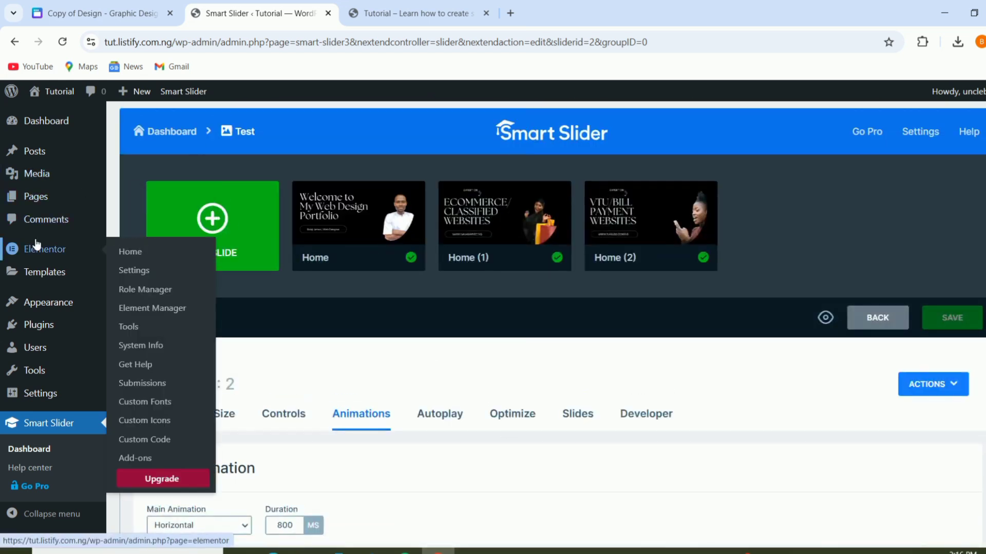
pyautogui.moveTo(36, 201)
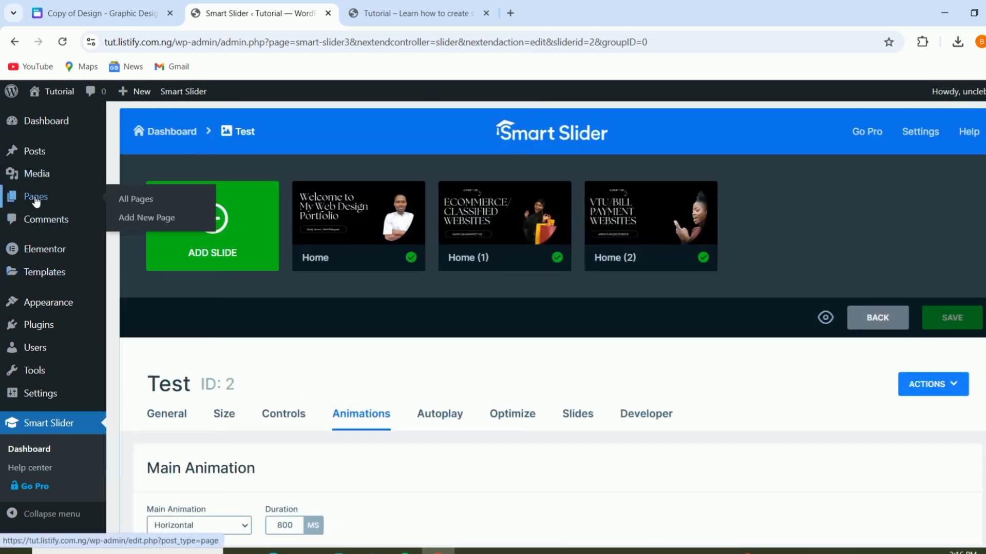
pyautogui.rightClick(137, 222)
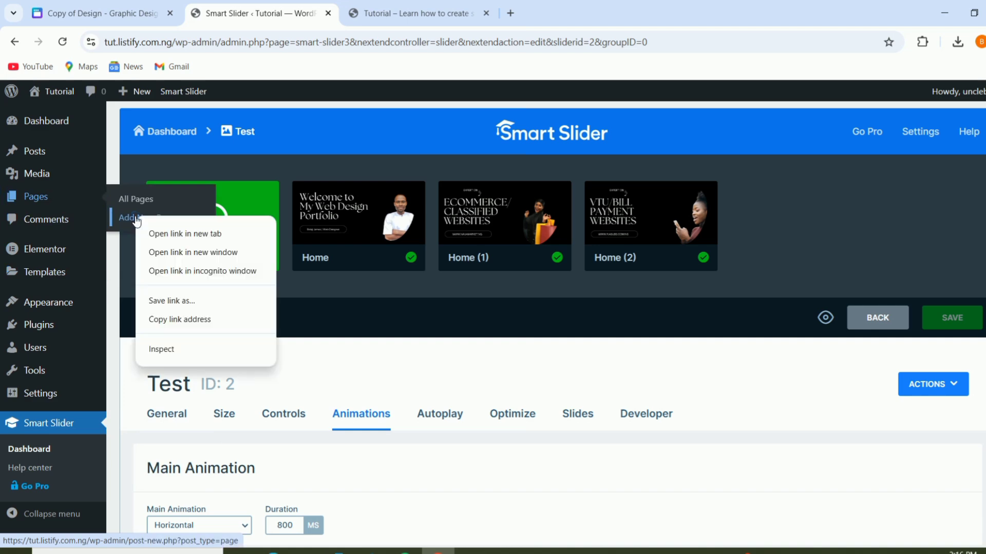
pyautogui.click(173, 237)
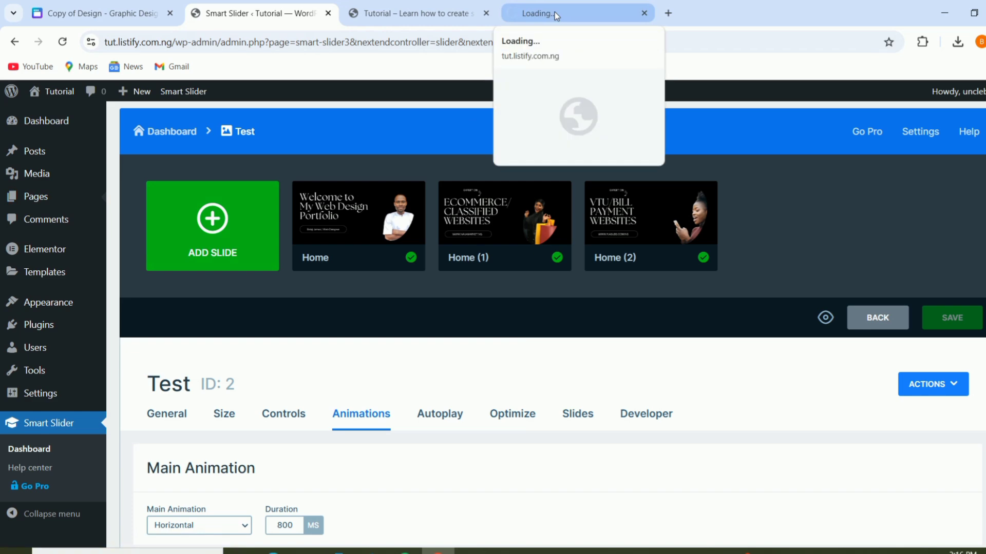
# Reload the site's current front page and look through its content from header to footer
pyautogui.click(404, 15)
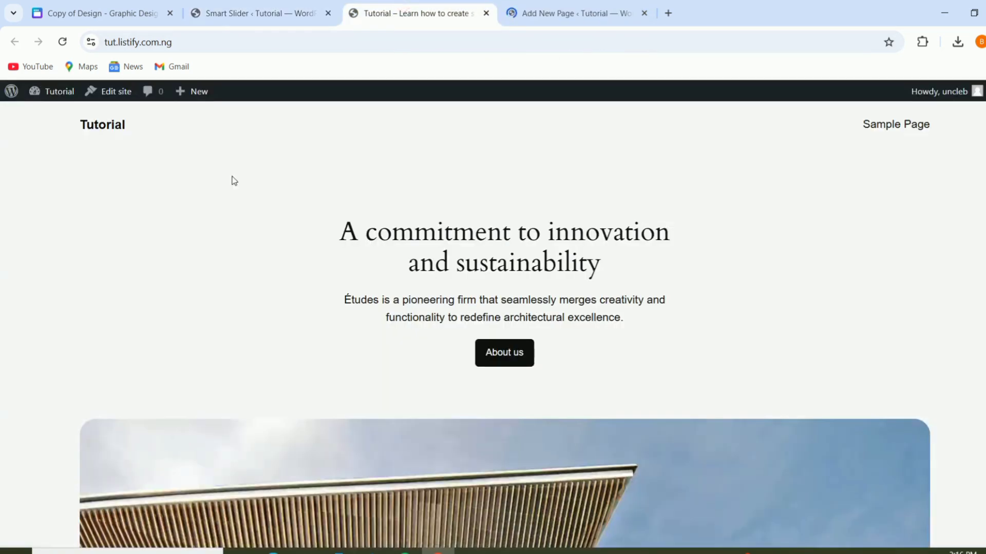
pyautogui.click(62, 46)
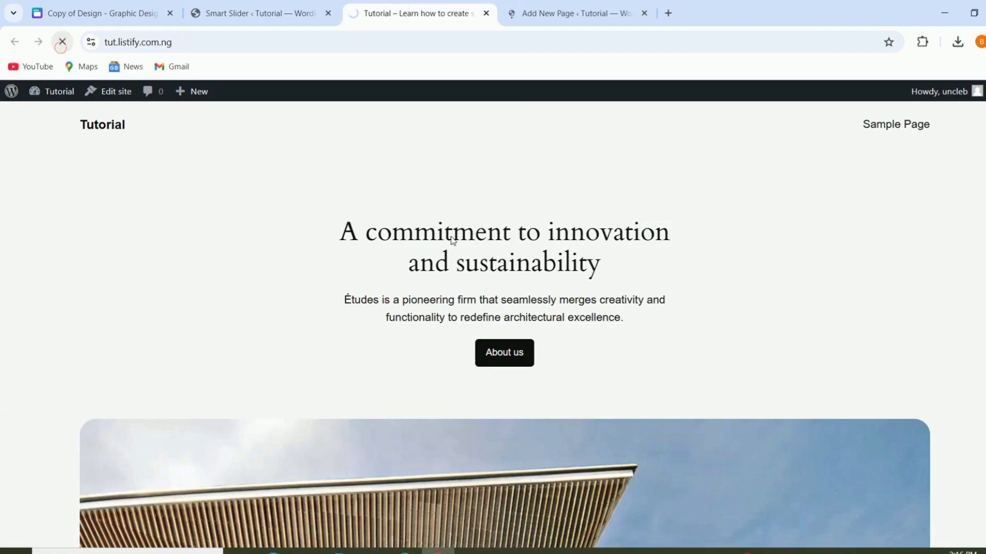
pyautogui.scroll(-5, 452, 239)
pyautogui.scroll(-15, 442, 235)
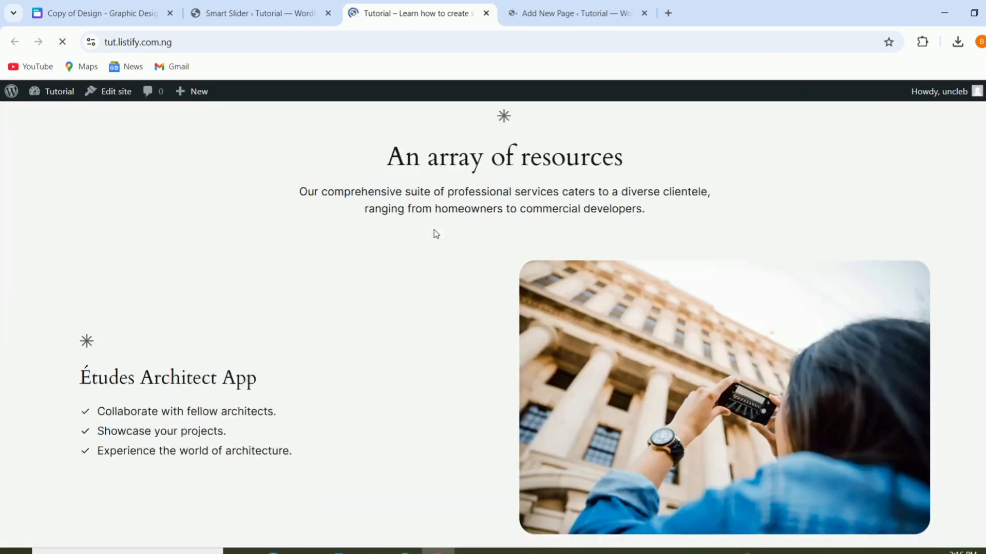
pyautogui.scroll(-10, 432, 301)
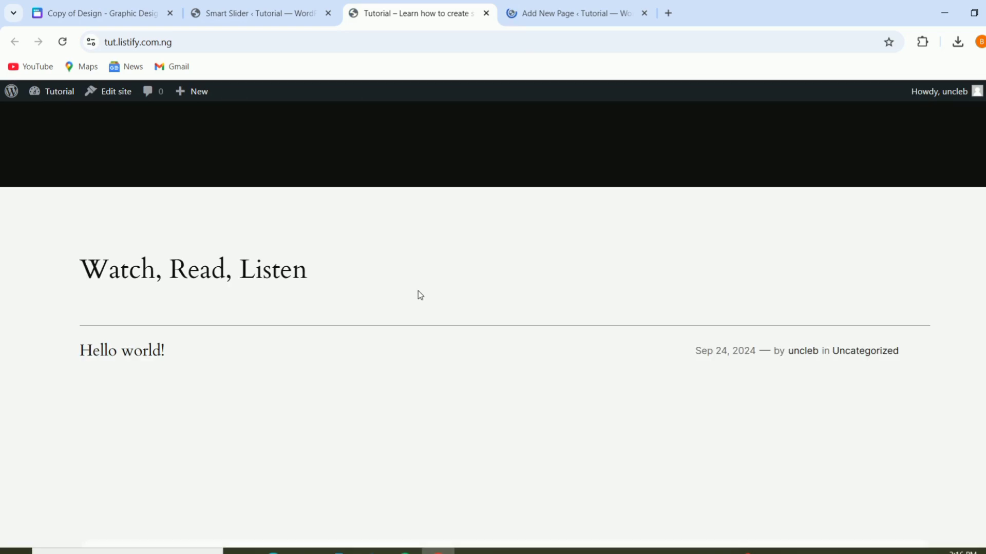
pyautogui.scroll(15, 417, 293)
pyautogui.scroll(10, 417, 293)
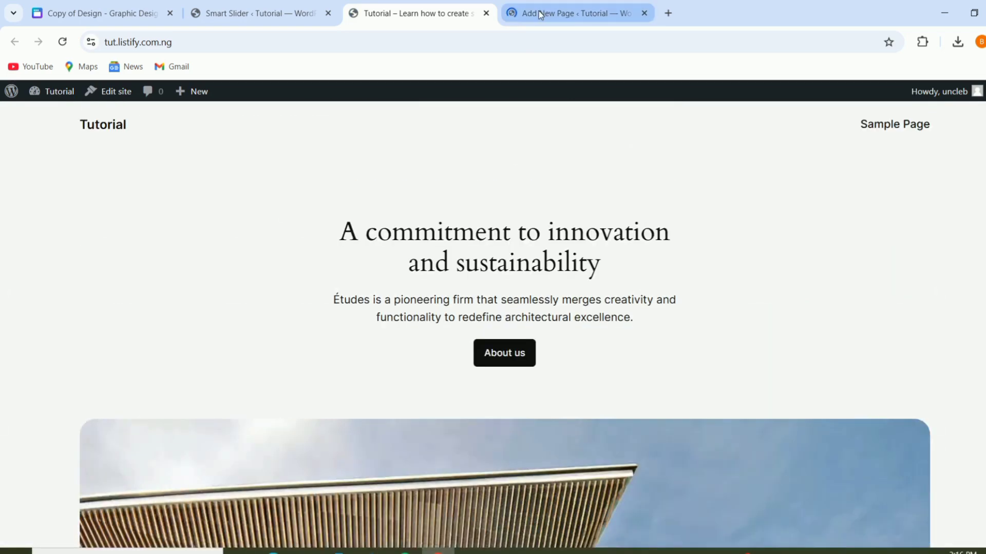
# Dismiss the block editor's welcome guide and title the new page Home
pyautogui.click(539, 11)
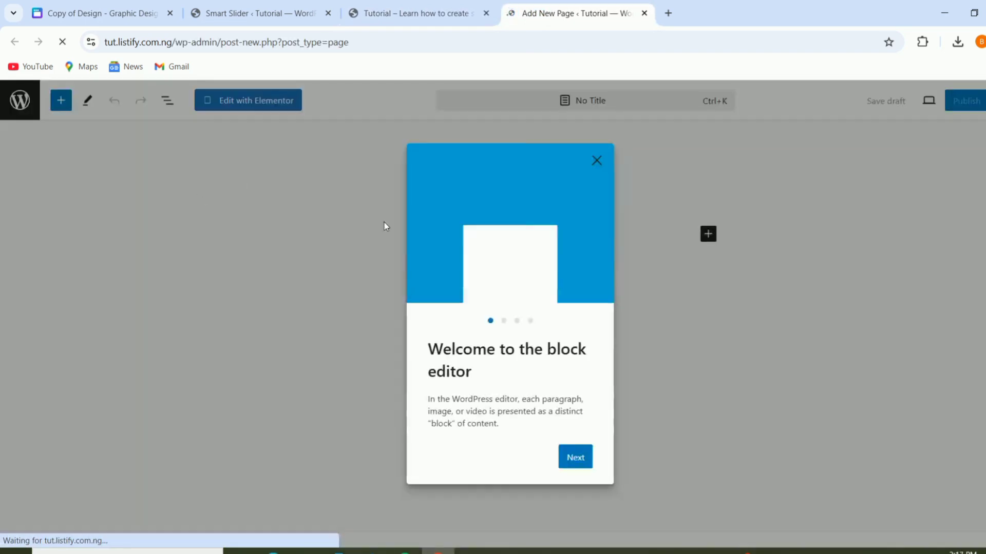
pyautogui.click(596, 162)
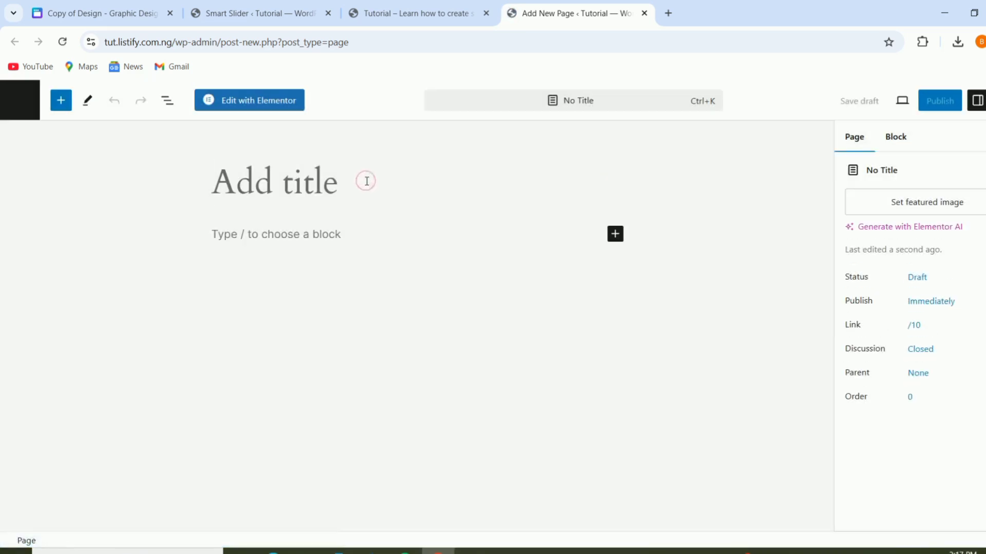
pyautogui.write('Homw')
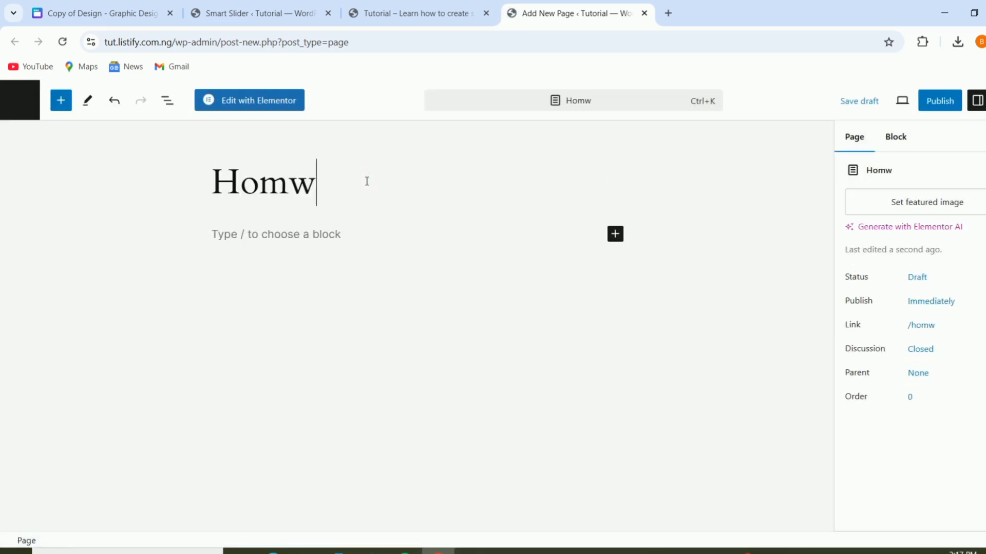
pyautogui.press('BackSpace')
pyautogui.write('e')
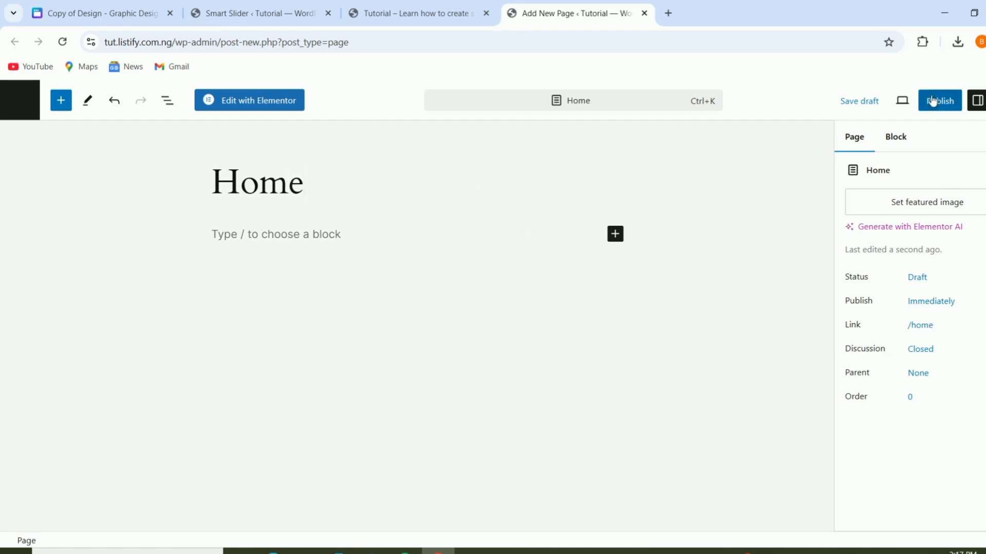
# Publish the Home page, close the pattern chooser and open the page for editing in Elementor
pyautogui.click(929, 103)
pyautogui.click(907, 102)
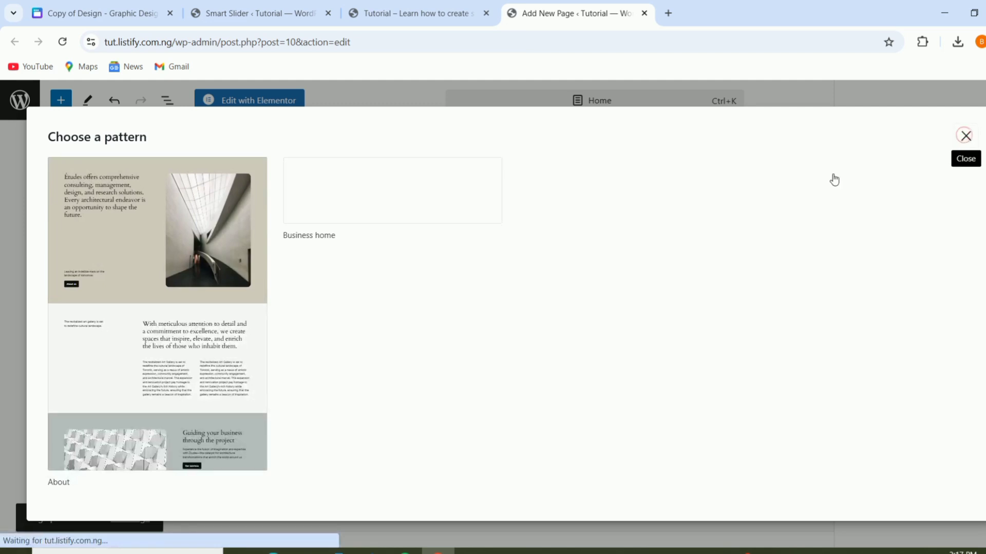
pyautogui.click(965, 135)
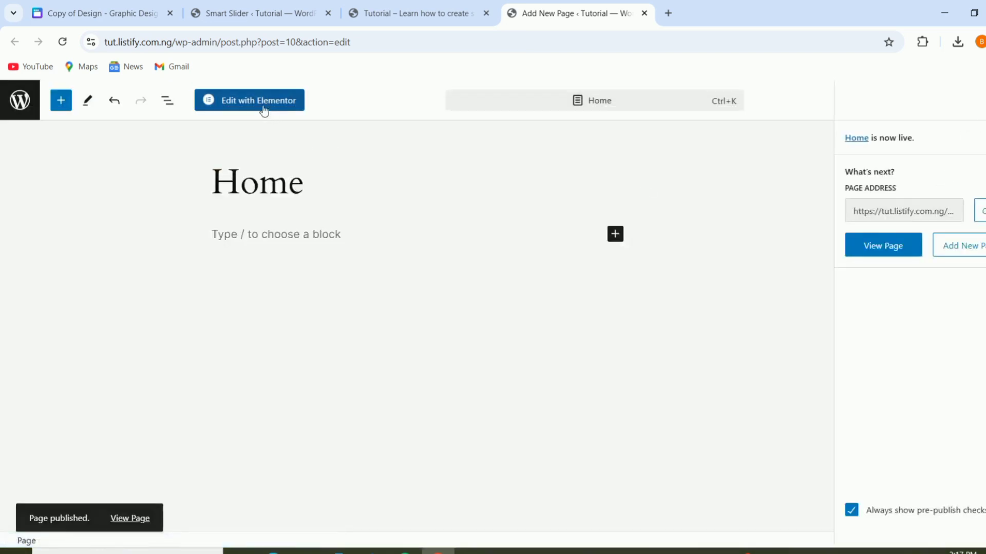
pyautogui.click(262, 106)
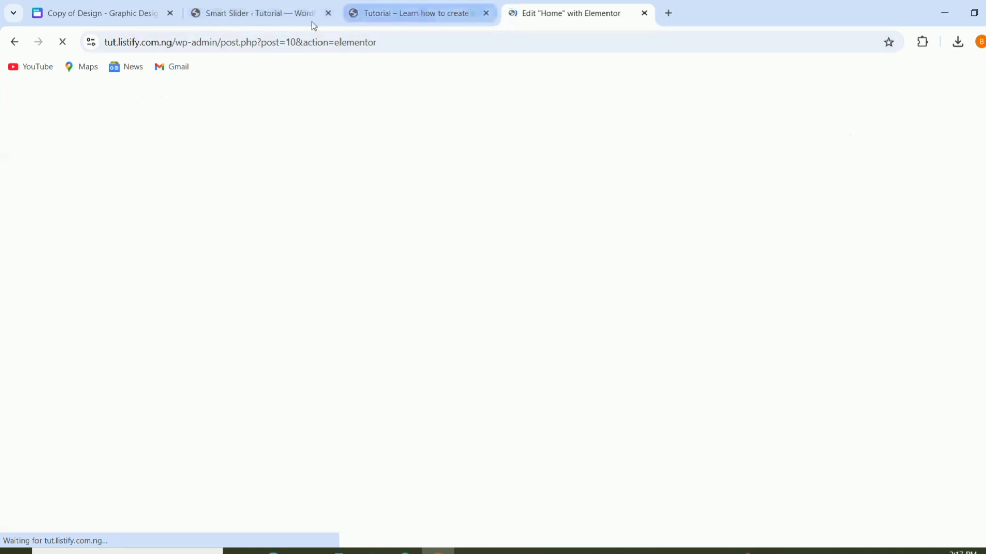
# In the WordPress Reading settings, make the homepage a static page using Home and save the changes
pyautogui.click(261, 17)
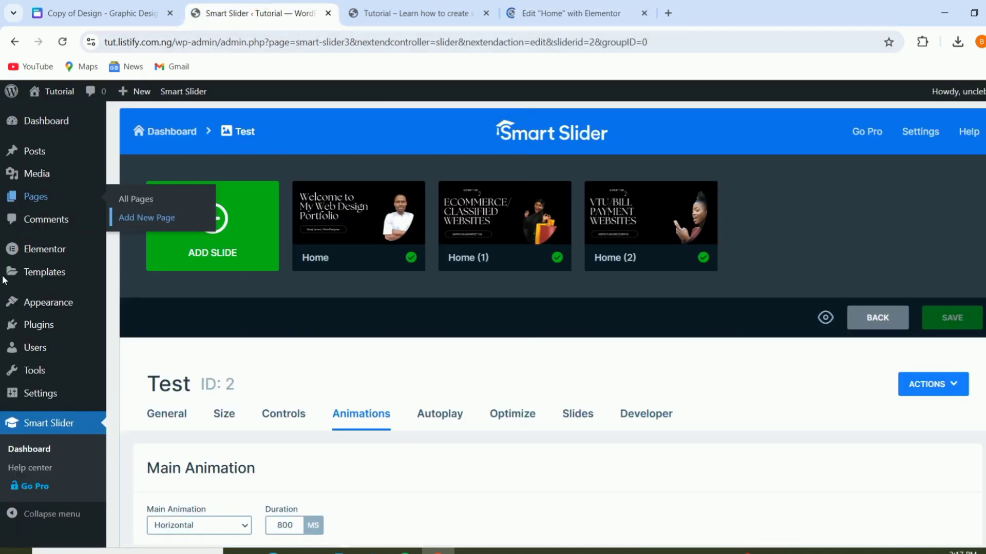
pyautogui.moveTo(21, 397)
pyautogui.scroll(-3, 21, 400)
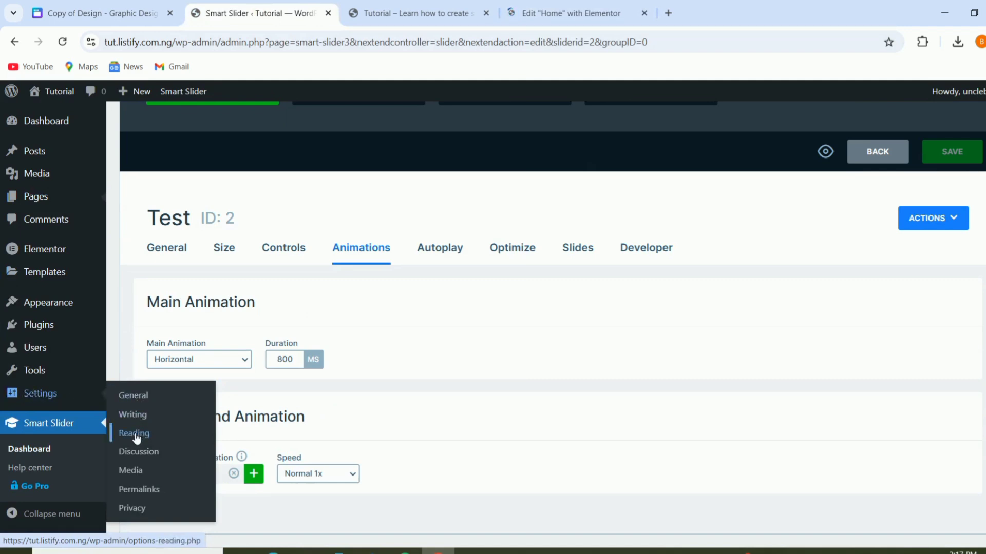
pyautogui.click(134, 406)
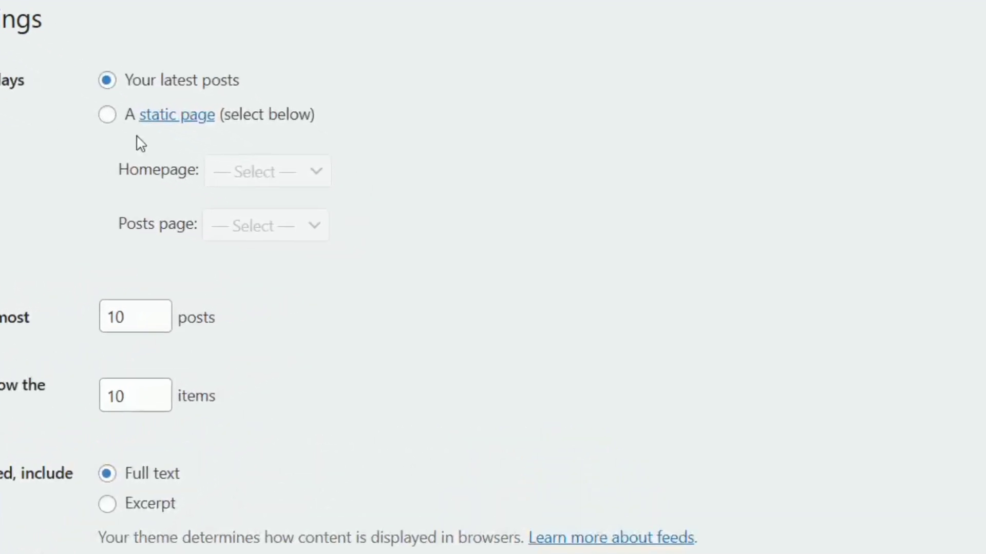
pyautogui.click(106, 113)
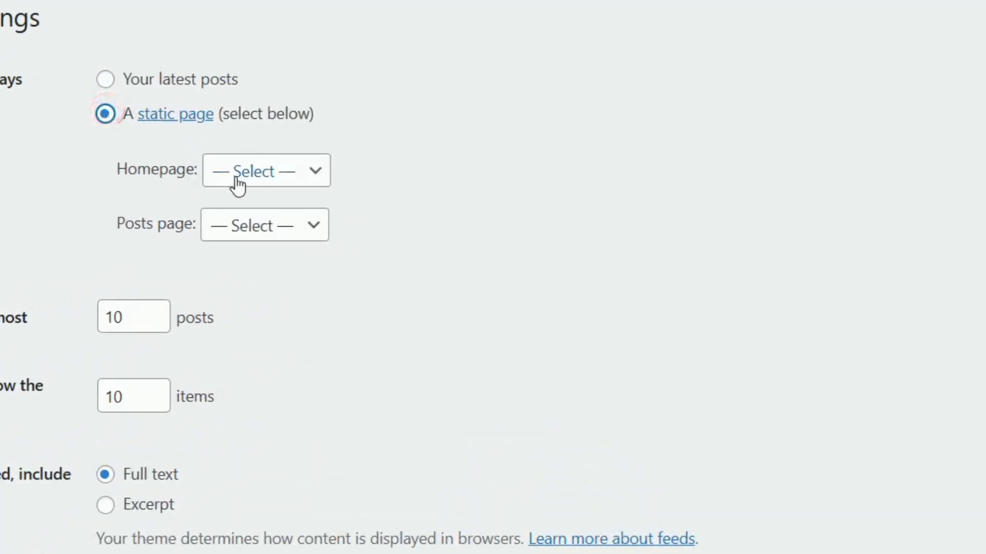
pyautogui.click(258, 173)
pyautogui.click(255, 236)
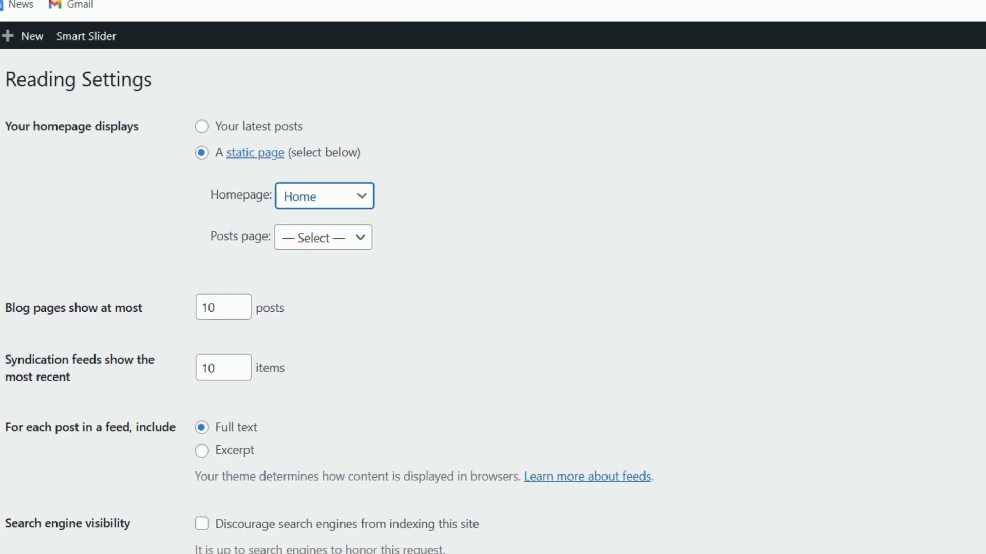
pyautogui.click(154, 527)
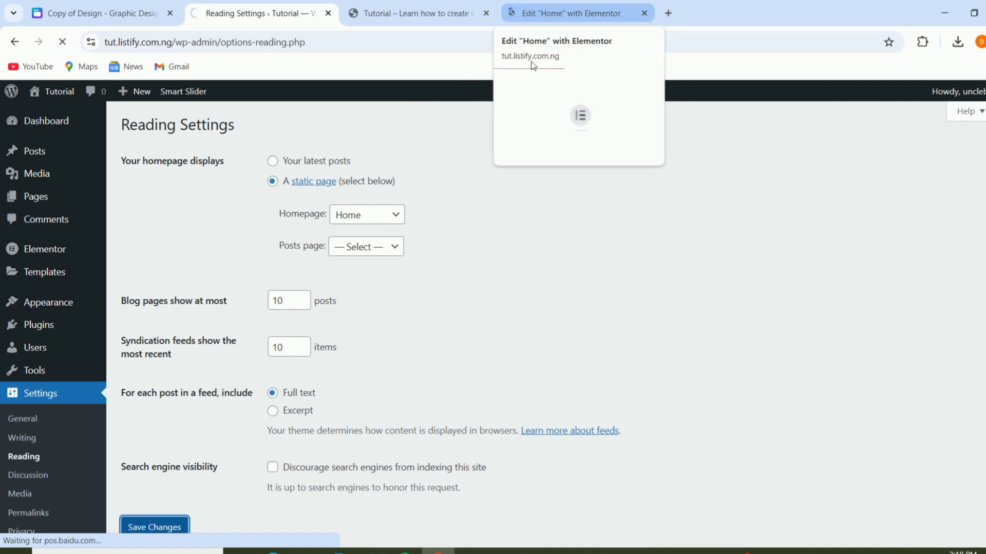
pyautogui.scroll(-2, 288, 365)
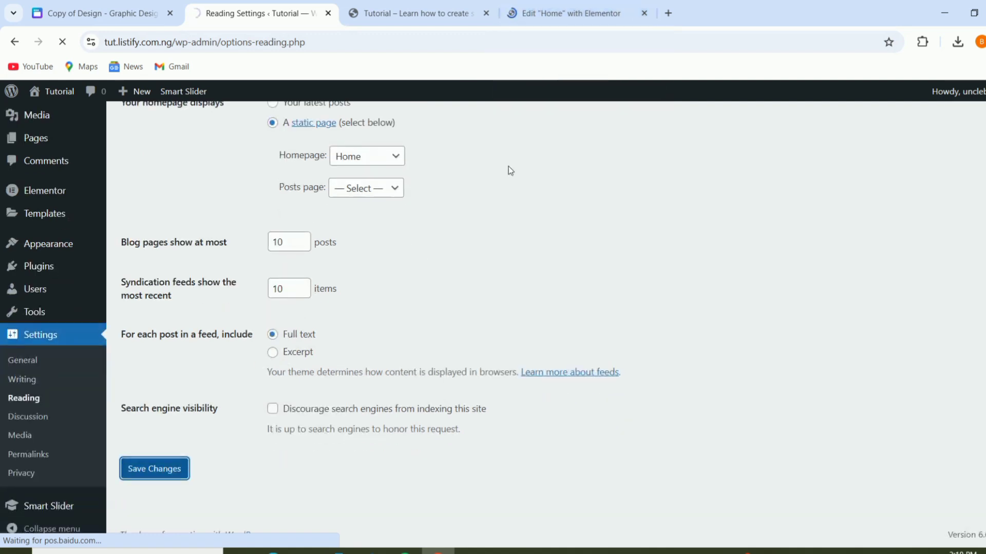
# Return to the Home page's Elementor editor and dismiss the AI notification
pyautogui.click(556, 9)
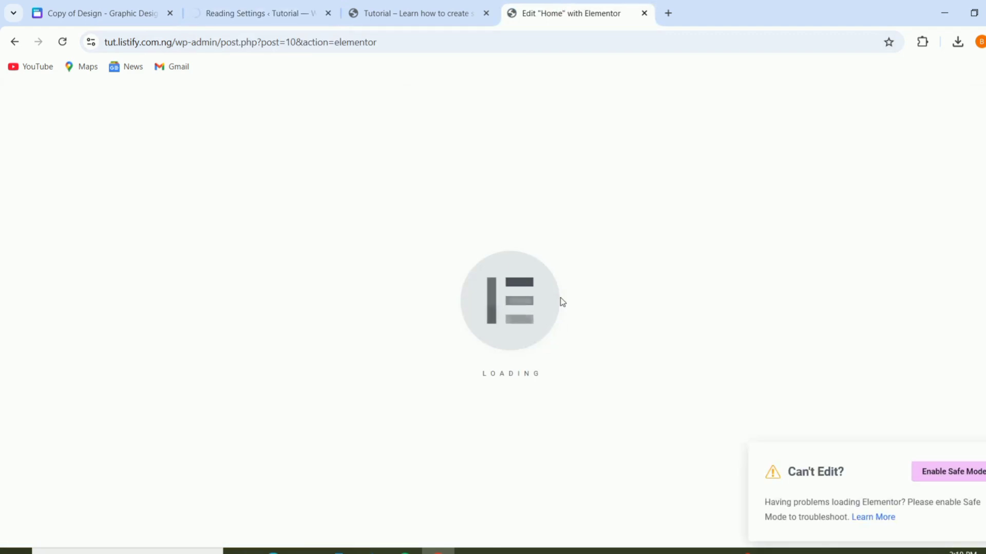
pyautogui.click(239, 12)
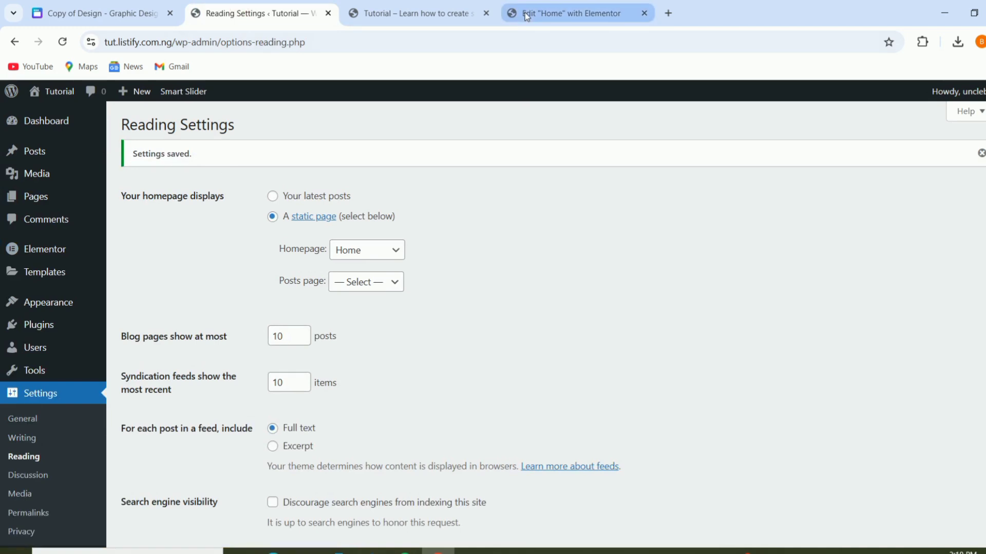
pyautogui.click(555, 13)
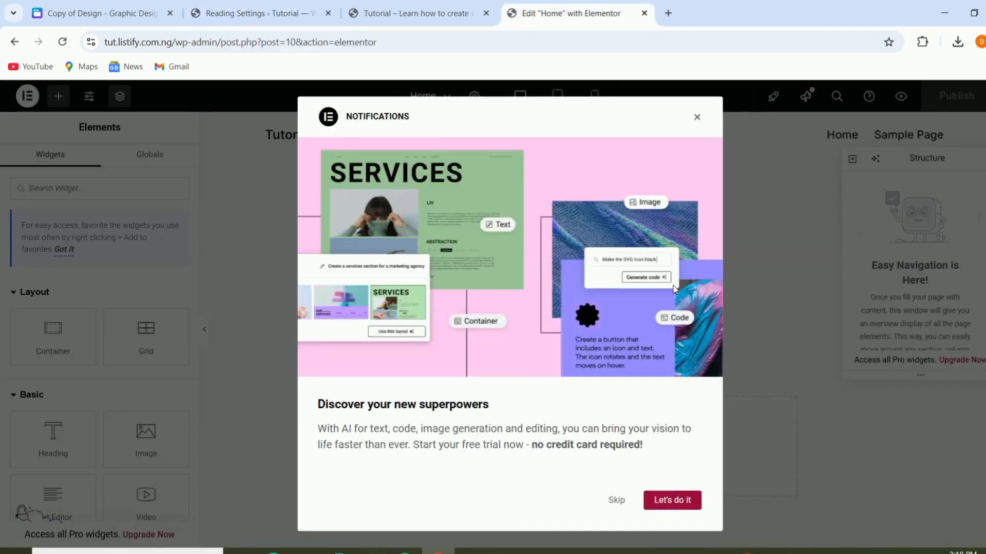
pyautogui.click(697, 117)
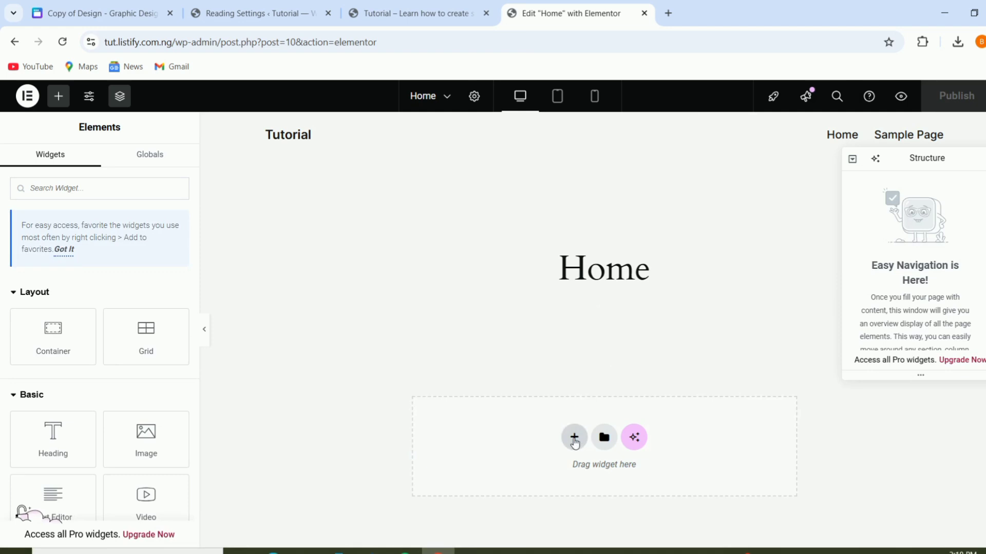
# Add a row-direction flexbox container to the Home page and set its content width to Full Width
pyautogui.click(574, 439)
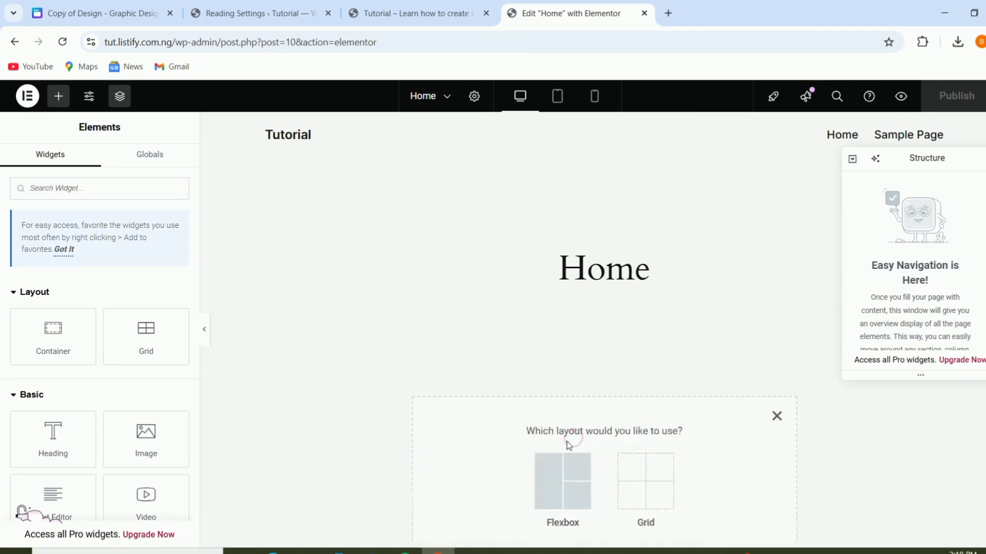
pyautogui.click(558, 495)
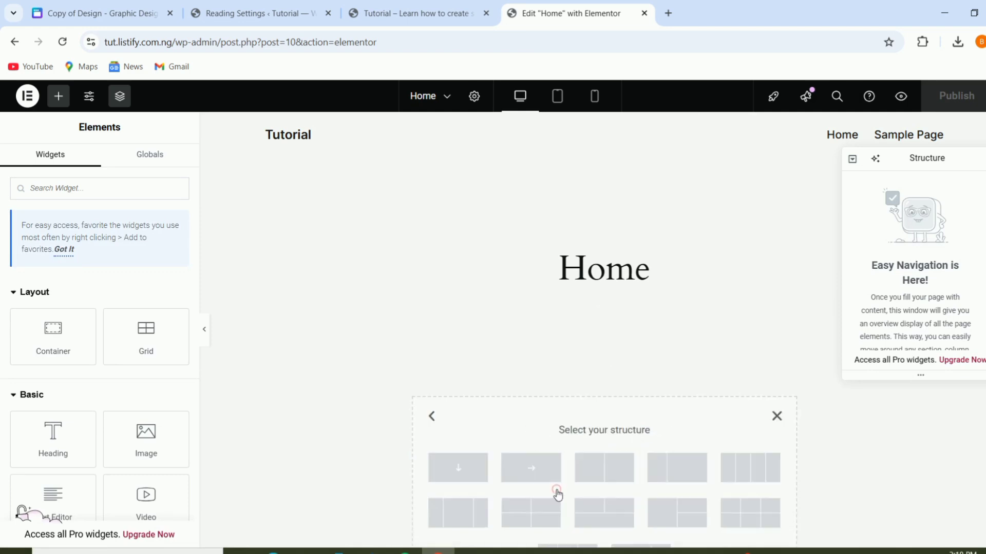
pyautogui.click(529, 469)
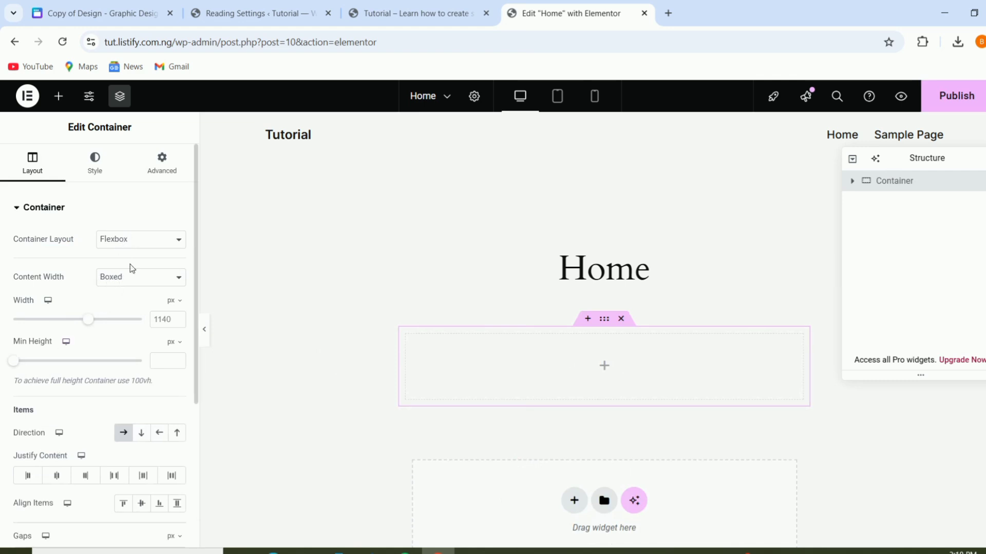
pyautogui.click(123, 280)
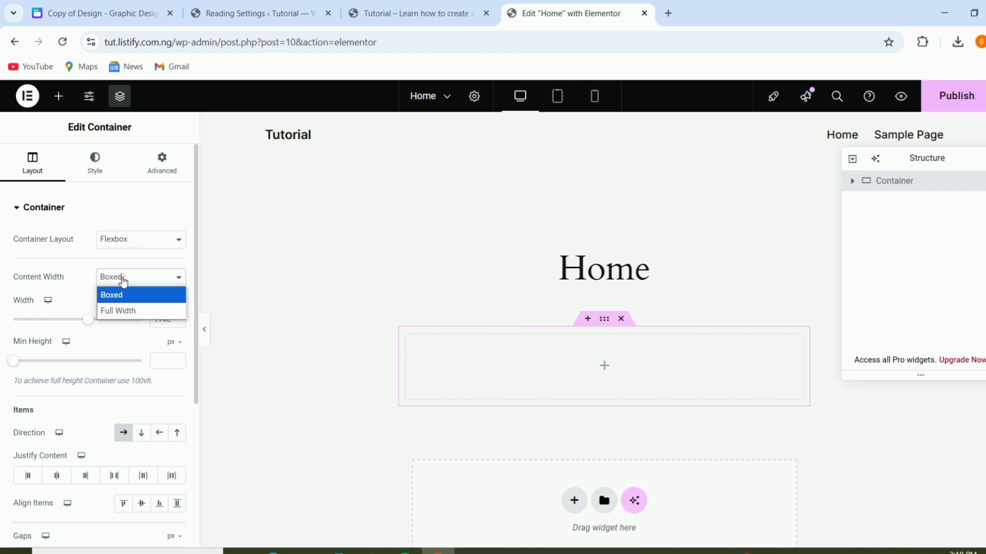
pyautogui.click(128, 312)
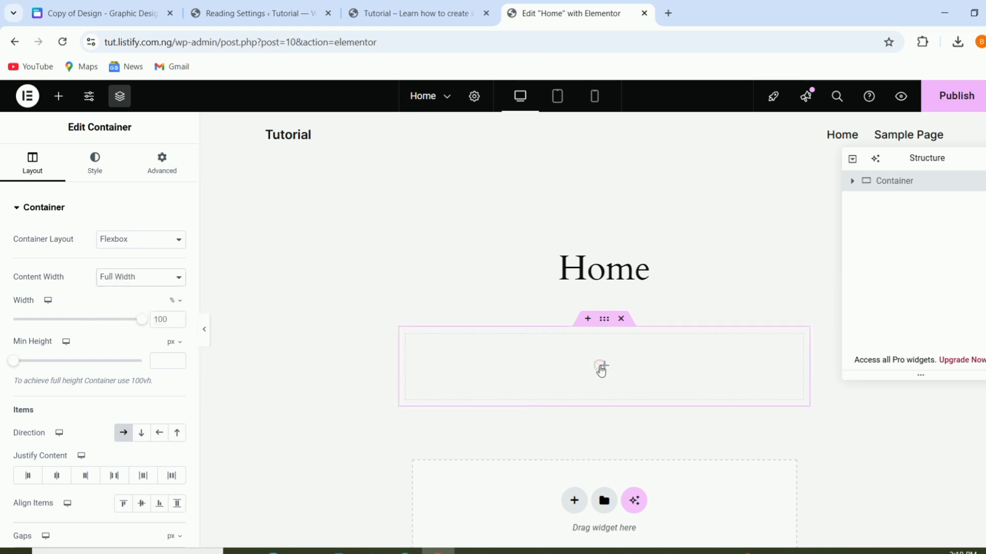
# Search the widgets for "short" and place a Shortcode widget in the empty container
pyautogui.click(601, 367)
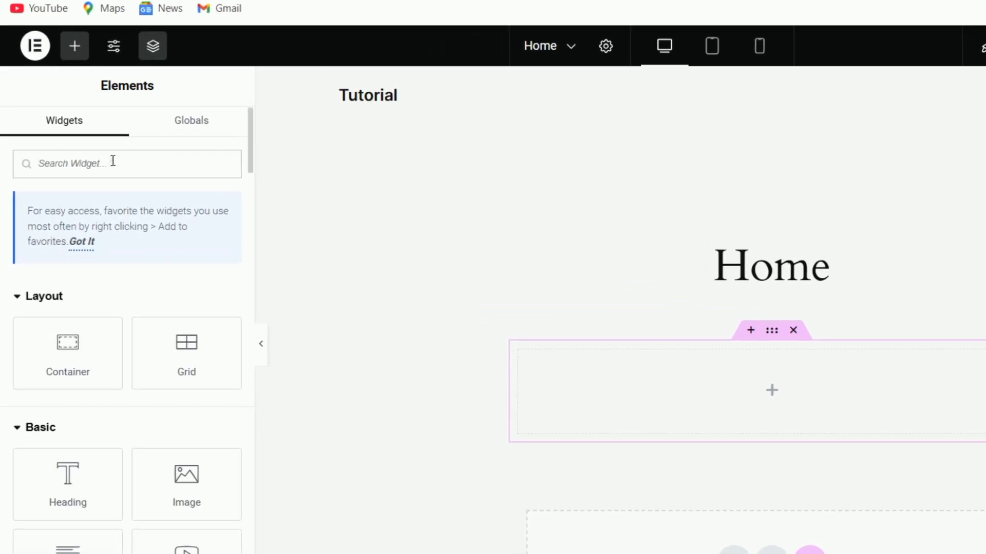
pyautogui.write('short')
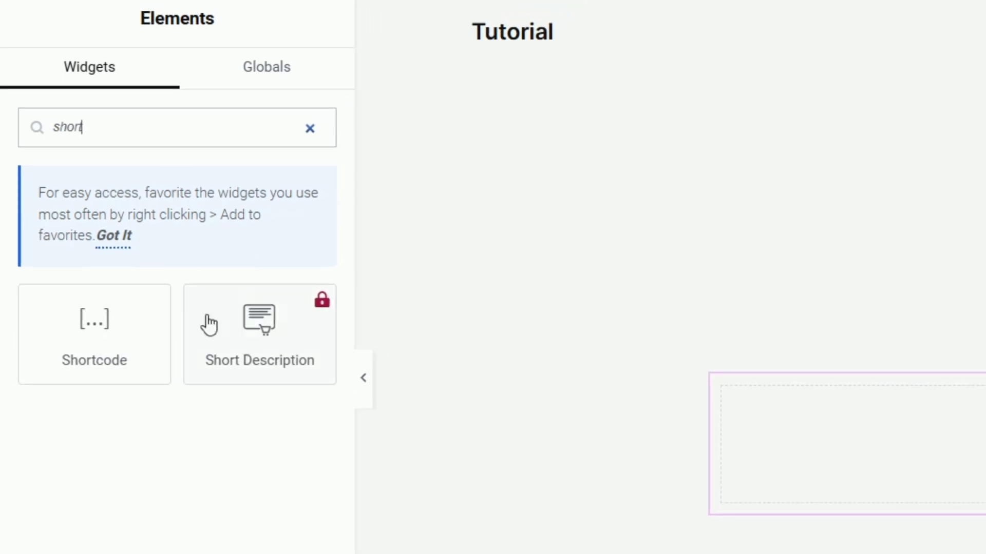
pyautogui.moveTo(100, 329); pyautogui.dragTo(985, 440)
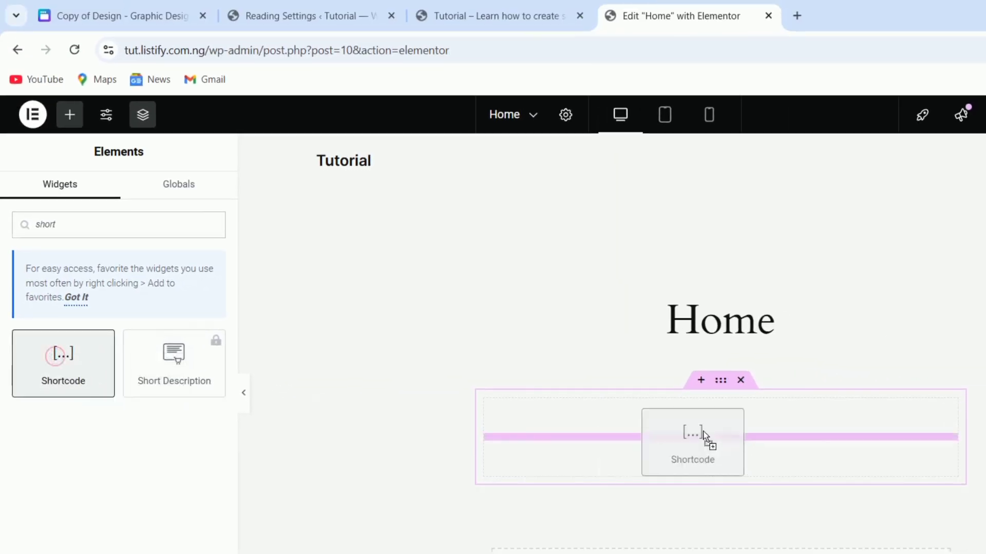
# Drop the Shortcode widget into the container, enter [smartslider3 slider="2"] as its shortcode, and check the slider on the canvas
pyautogui.moveTo(703, 434); pyautogui.dragTo(688, 453)
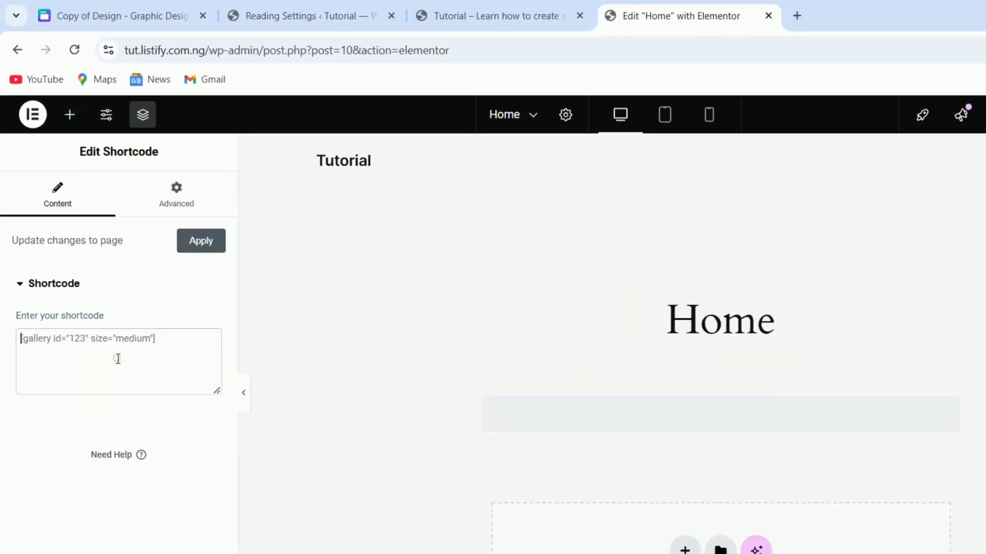
pyautogui.write('[smartslider3 slider="2"]')
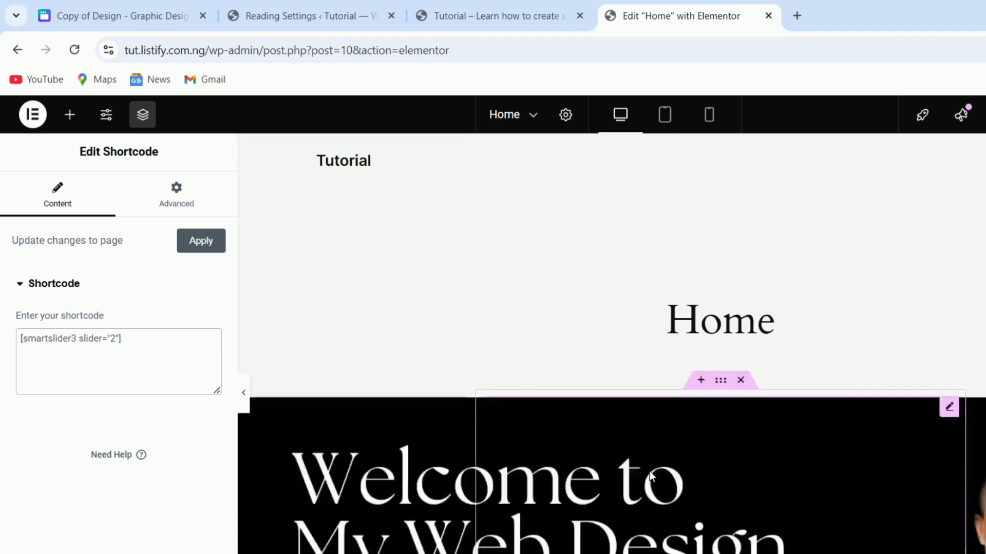
pyautogui.scroll(-4, 735, 447)
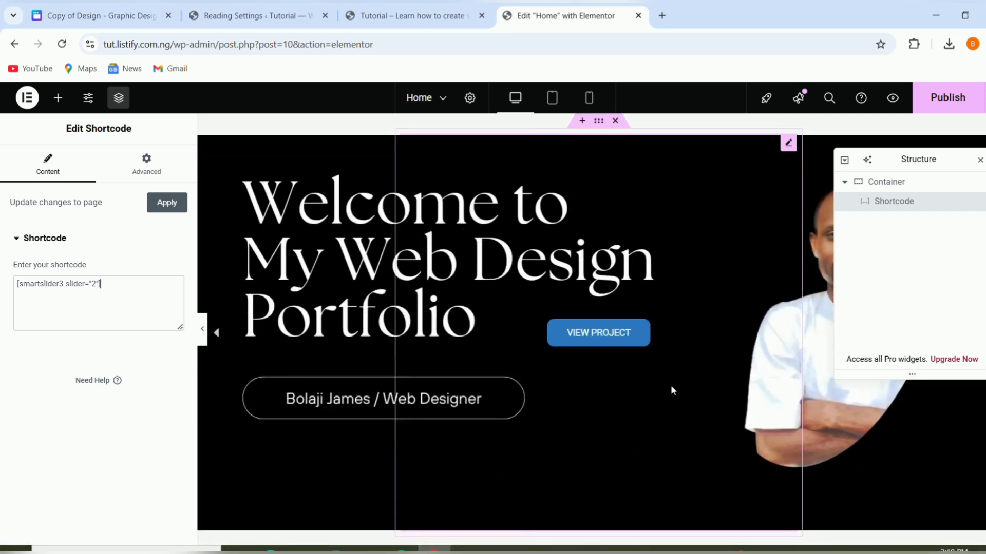
pyautogui.scroll(-5, 693, 390)
pyautogui.scroll(5, 669, 379)
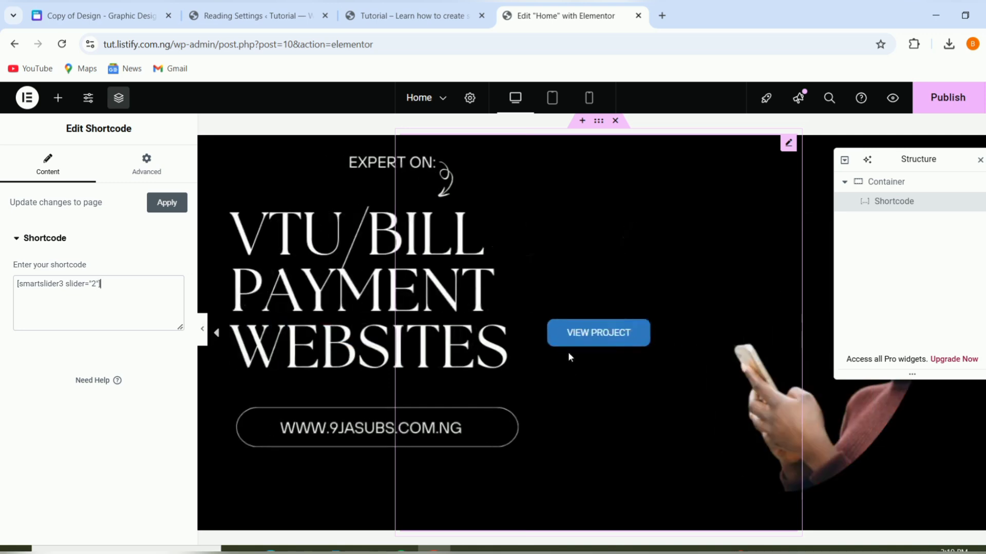
pyautogui.scroll(3, 609, 354)
pyautogui.scroll(-2, 607, 355)
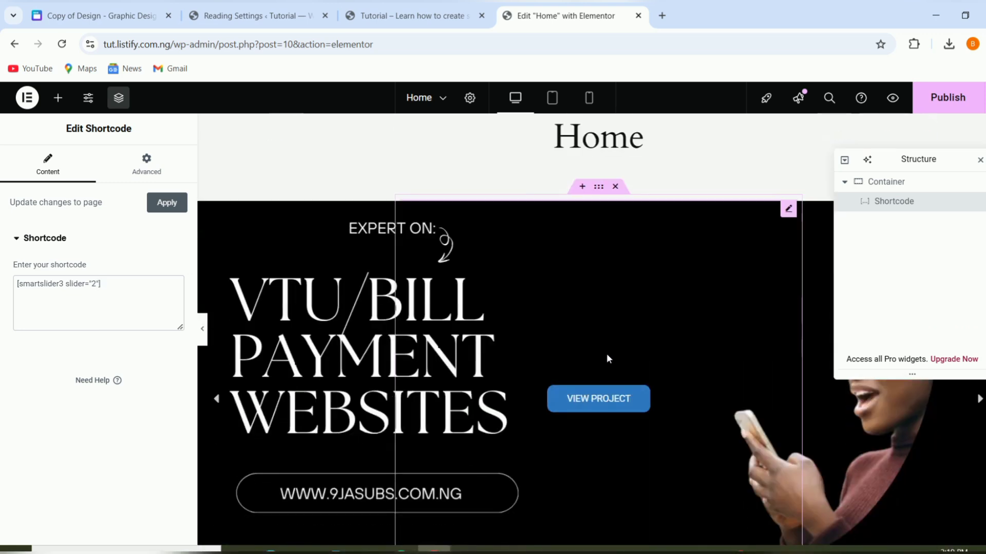
pyautogui.scroll(2, 605, 355)
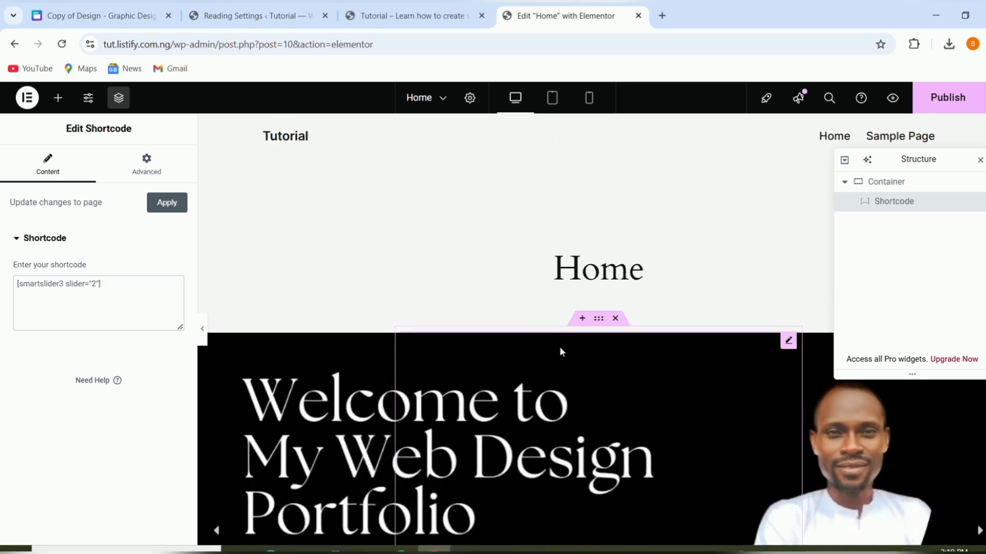
# Publish the Home page from Elementor and reload the live homepage at tut.listify.com.ng
pyautogui.click(957, 111)
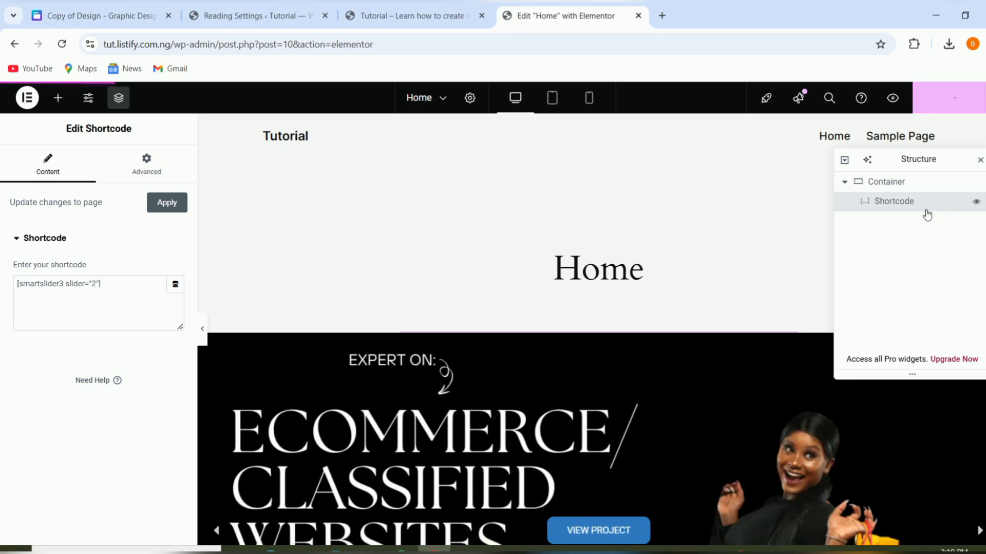
pyautogui.click(949, 111)
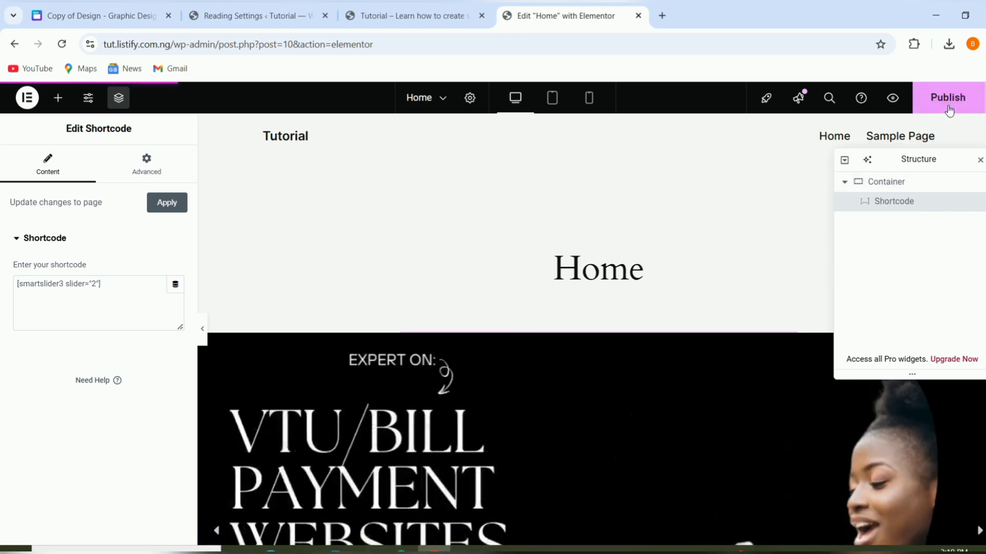
pyautogui.click(401, 18)
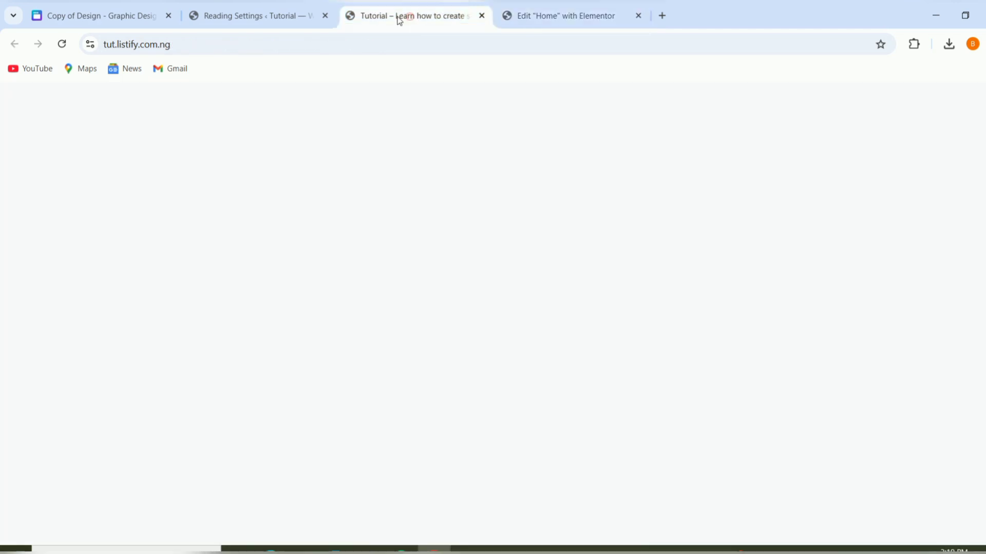
pyautogui.click(61, 45)
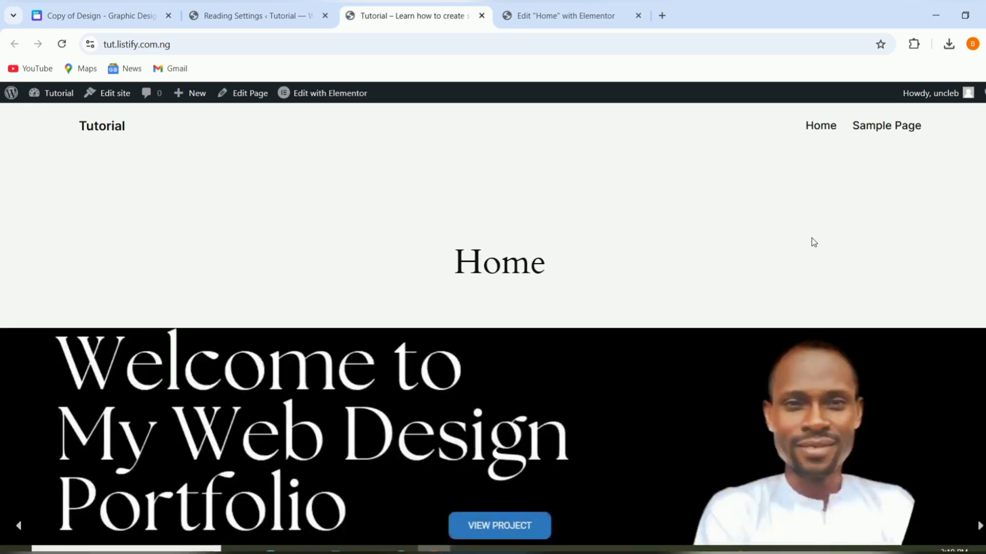
# Examine how the full-width slider fits and cycles through its slides on the live homepage
pyautogui.scroll(-4, 813, 239)
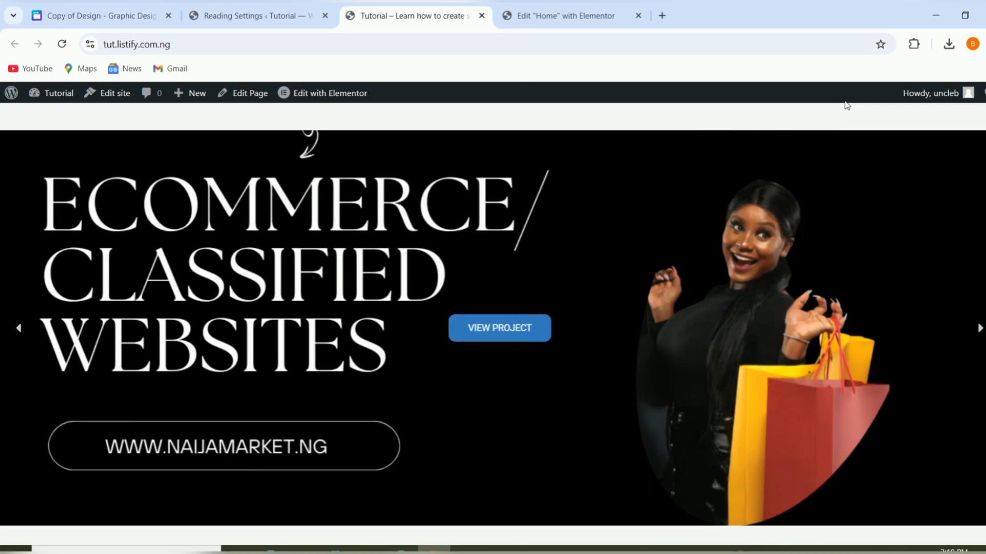
pyautogui.scroll(-1, 845, 102)
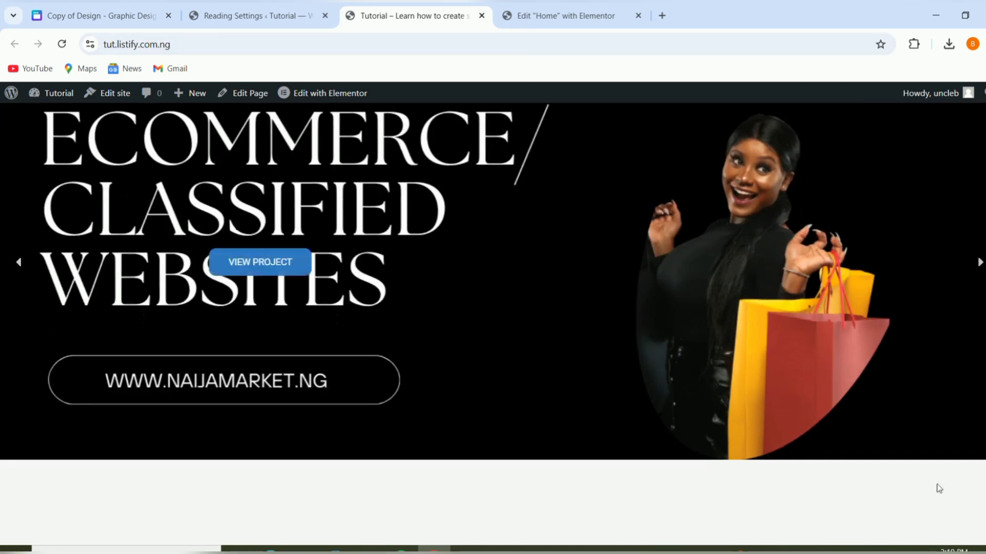
pyautogui.scroll(1, 684, 98)
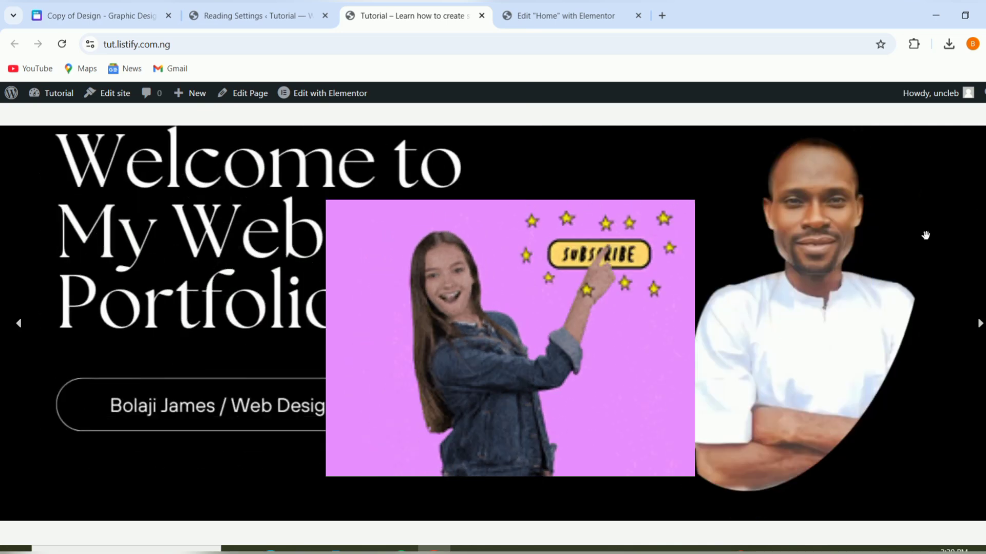
pyautogui.scroll(-3, 447, 396)
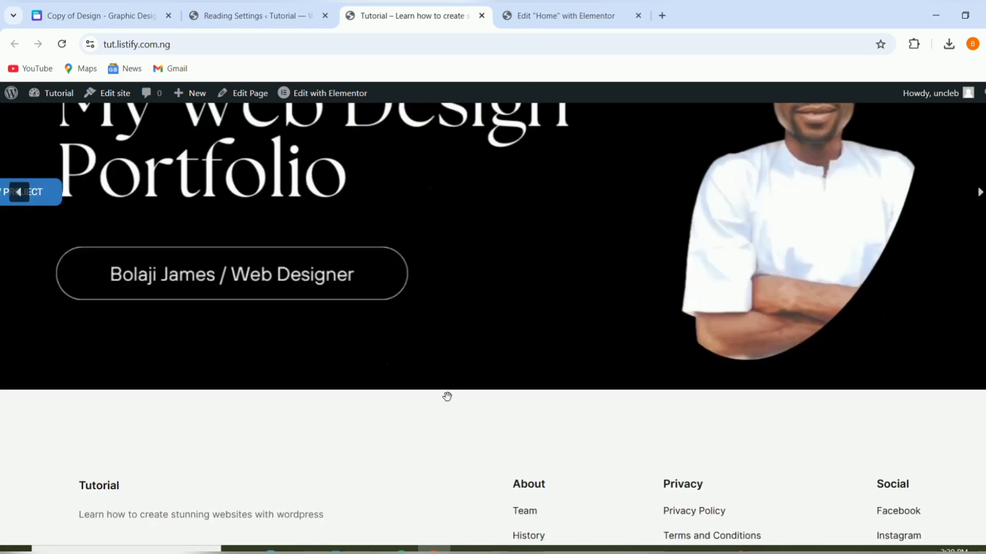
pyautogui.scroll(3, 408, 398)
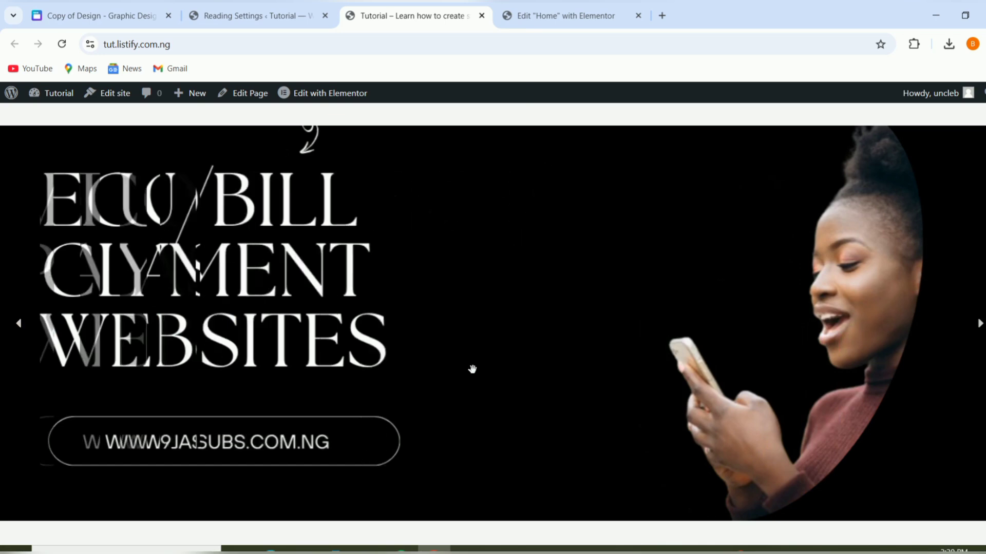
pyautogui.scroll(1, 488, 361)
pyautogui.scroll(1, 485, 360)
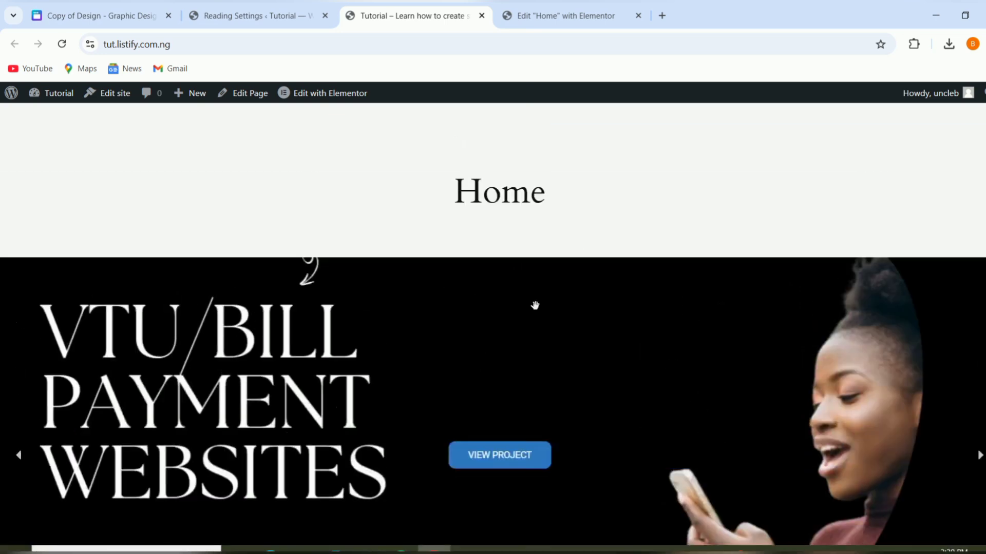
pyautogui.scroll(-2, 535, 305)
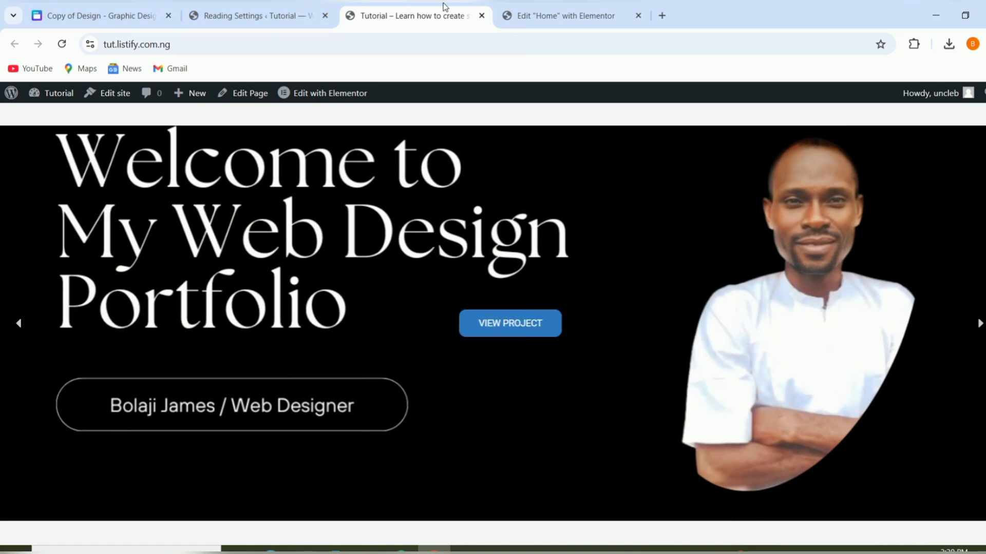
# Go to the Smart Slider dashboard in the WordPress admin and open the Test slider for editing
pyautogui.click(279, 17)
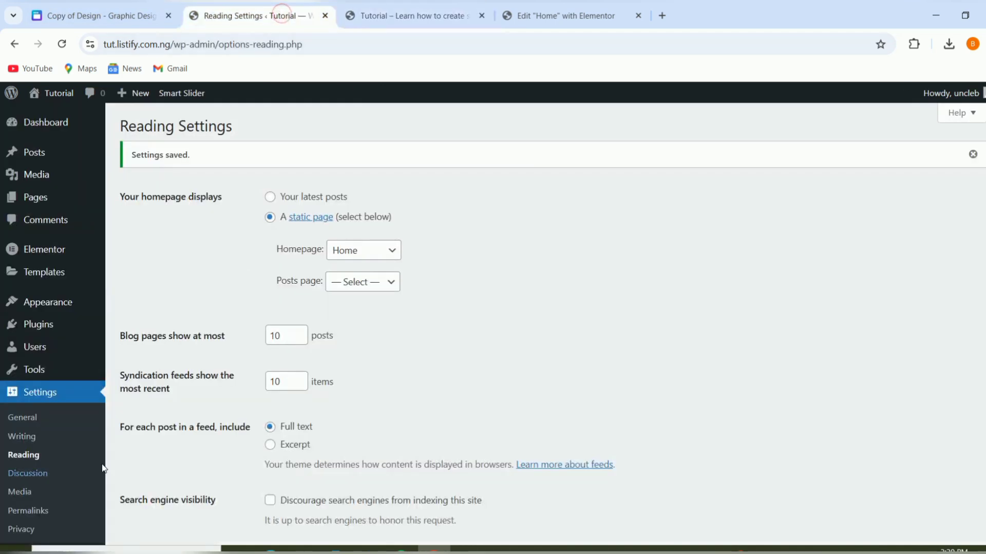
pyautogui.scroll(-2, 62, 456)
pyautogui.moveTo(64, 480)
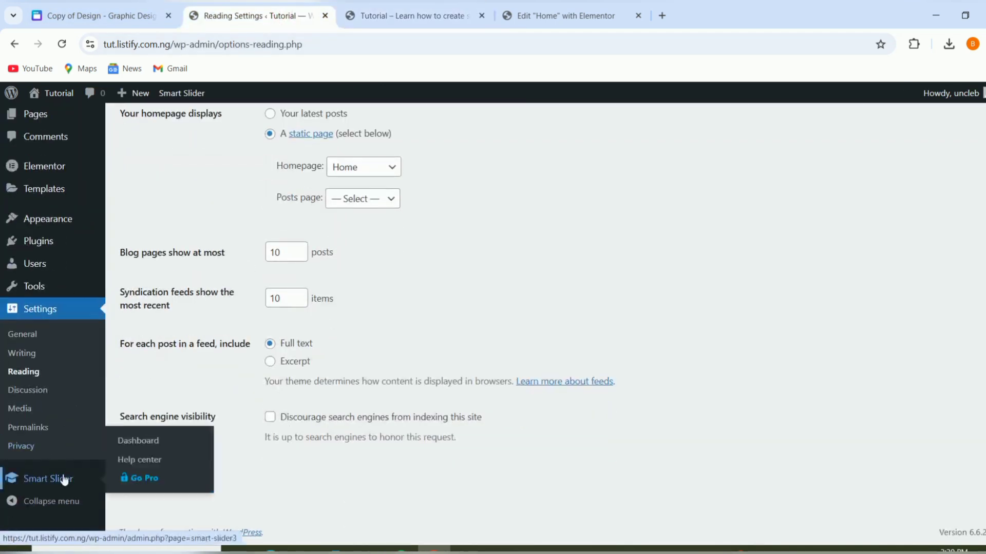
pyautogui.click(128, 443)
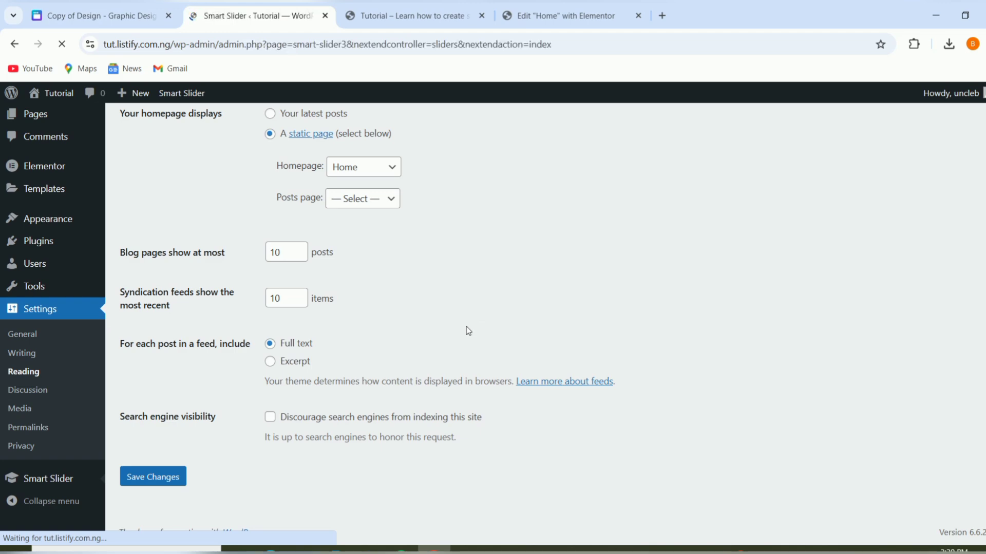
pyautogui.scroll(-2, 438, 337)
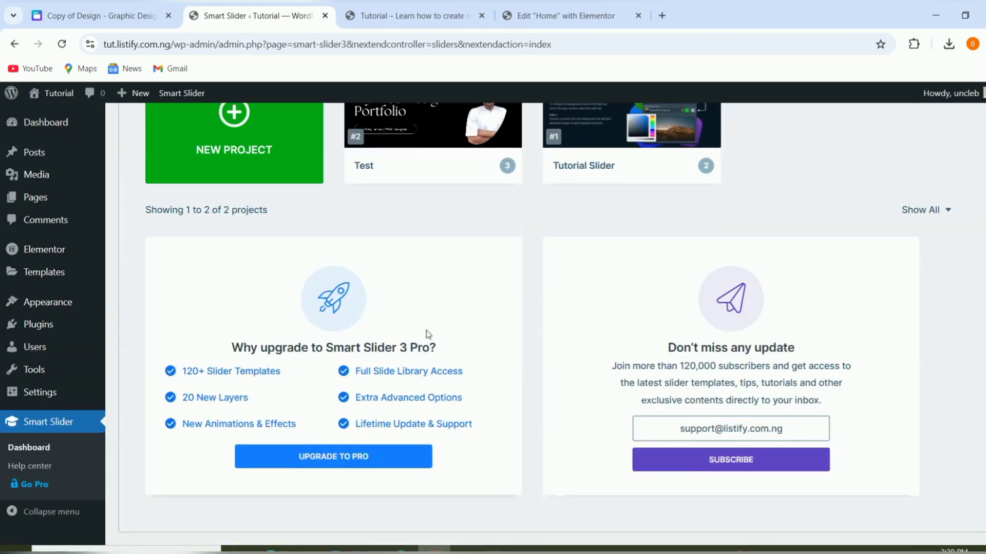
pyautogui.scroll(2, 427, 334)
pyautogui.moveTo(430, 279)
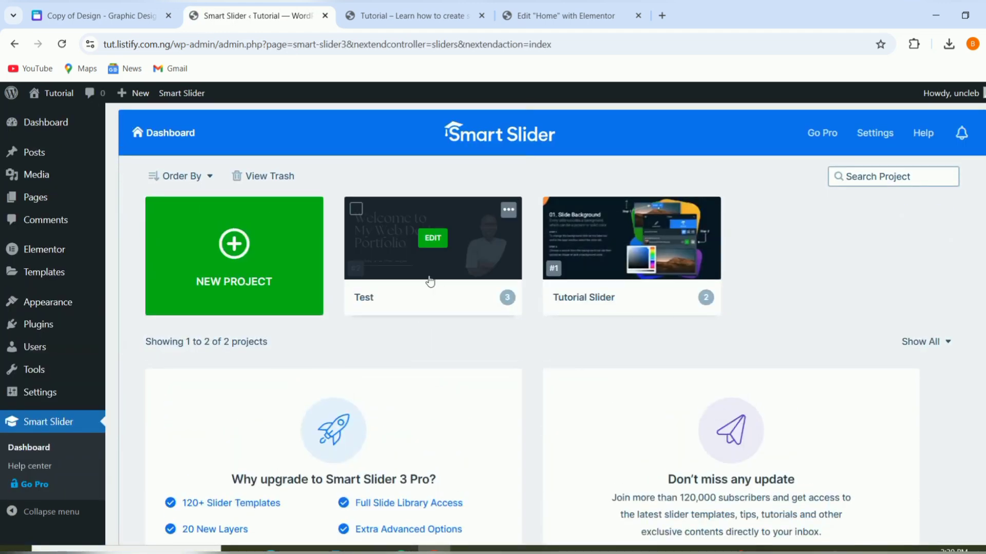
pyautogui.click(434, 239)
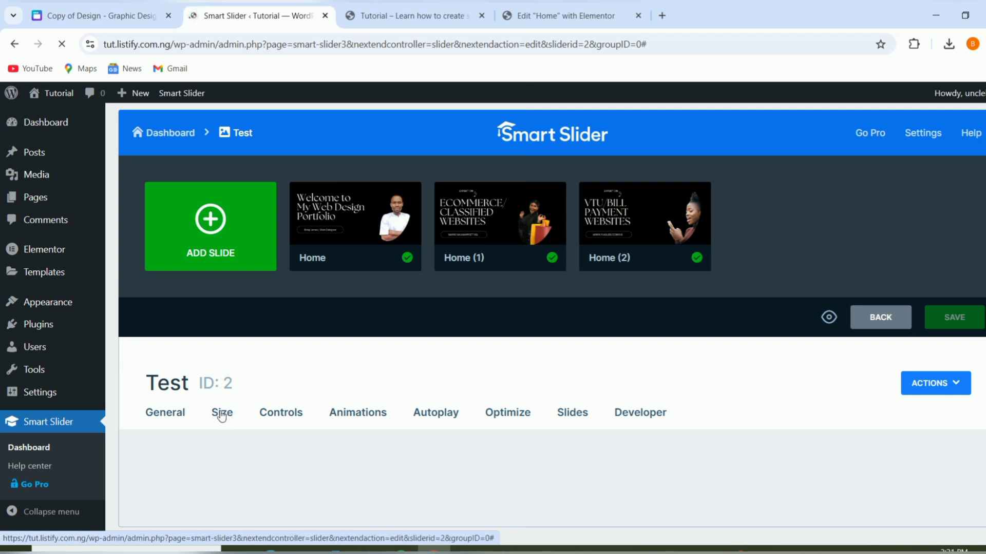
# Set the Test slider's height to 800 px in its size settings and save the slider
pyautogui.click(222, 413)
pyautogui.scroll(-3, 272, 434)
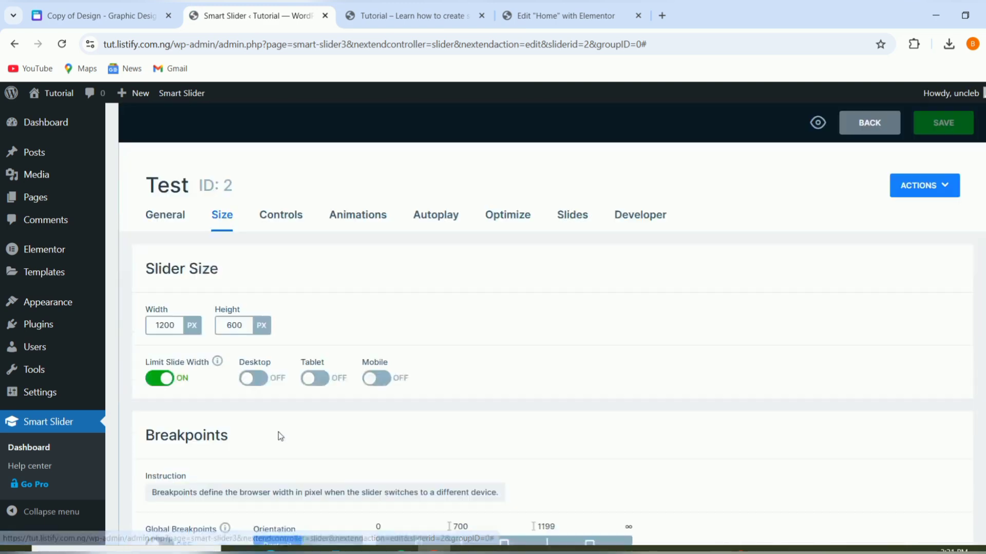
pyautogui.click(232, 326)
pyautogui.click(225, 348)
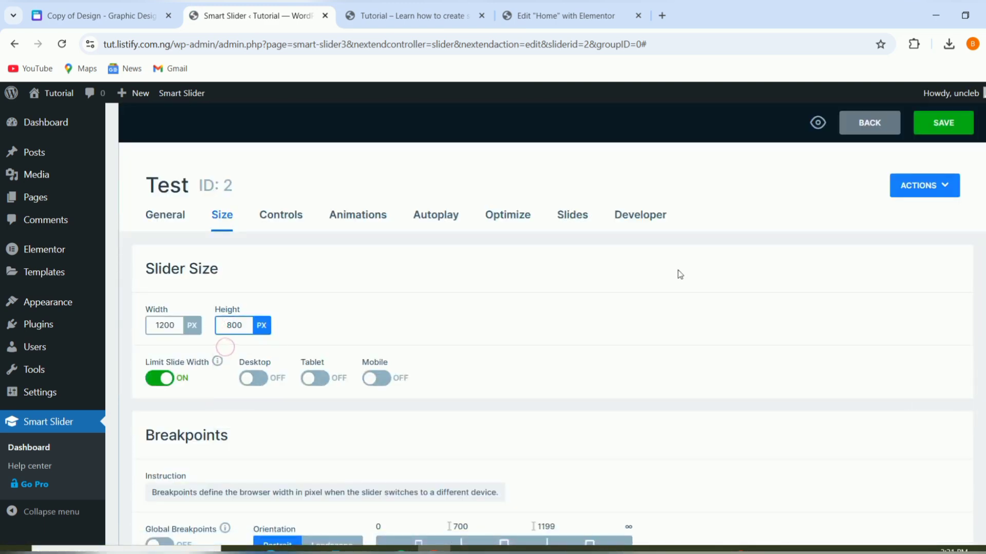
pyautogui.click(942, 123)
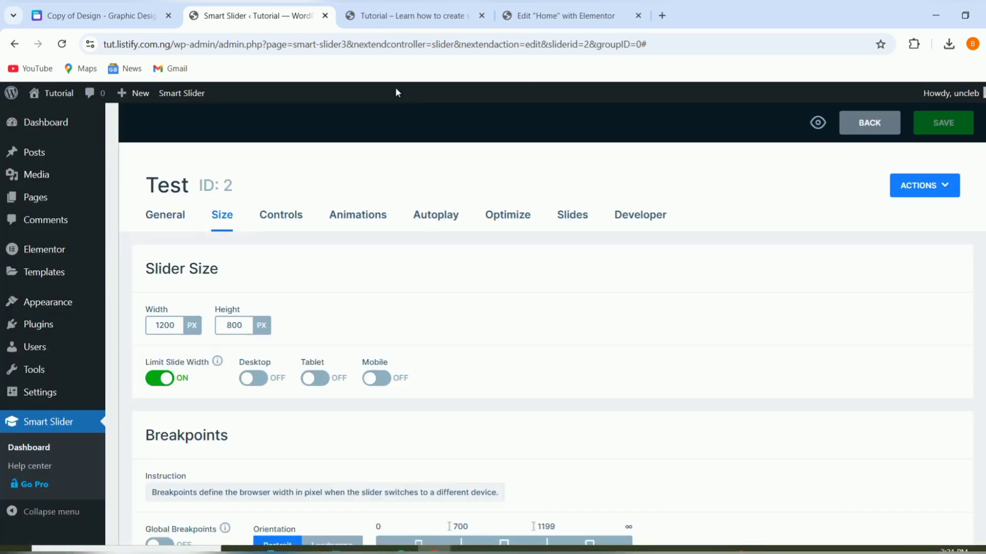
# Reload the live homepage and check how the slides fit at the new slider height
pyautogui.click(414, 25)
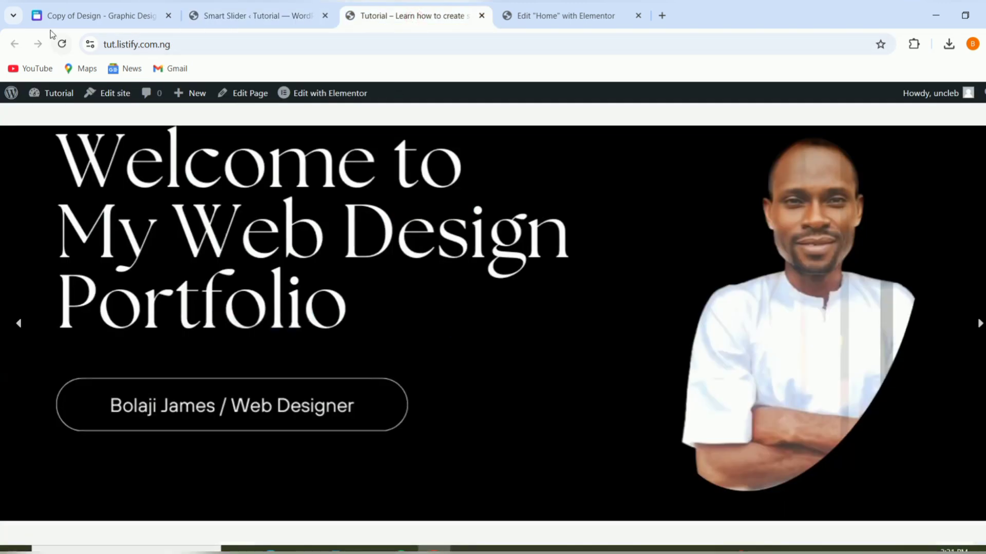
pyautogui.click(61, 46)
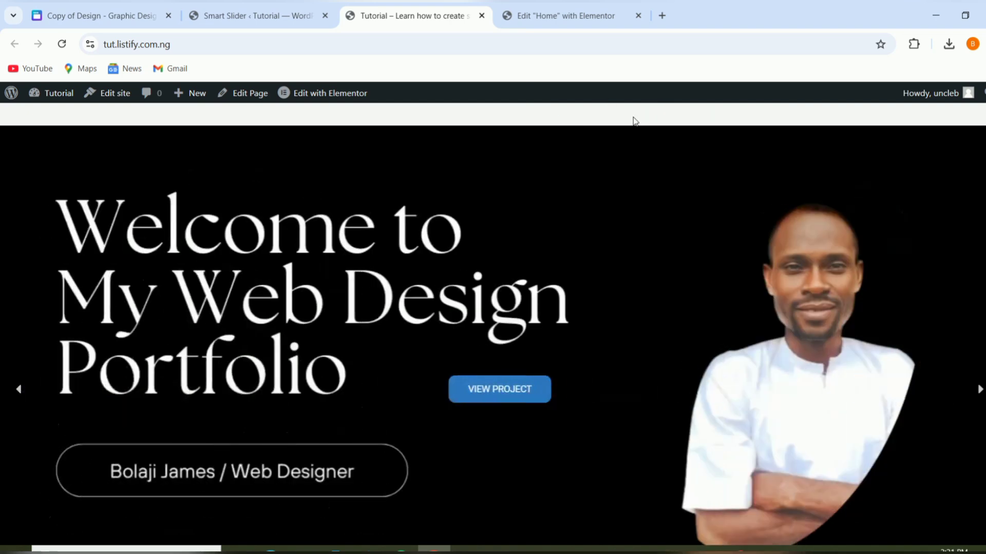
pyautogui.scroll(-3, 632, 121)
pyautogui.scroll(1, 628, 114)
pyautogui.scroll(3, 629, 114)
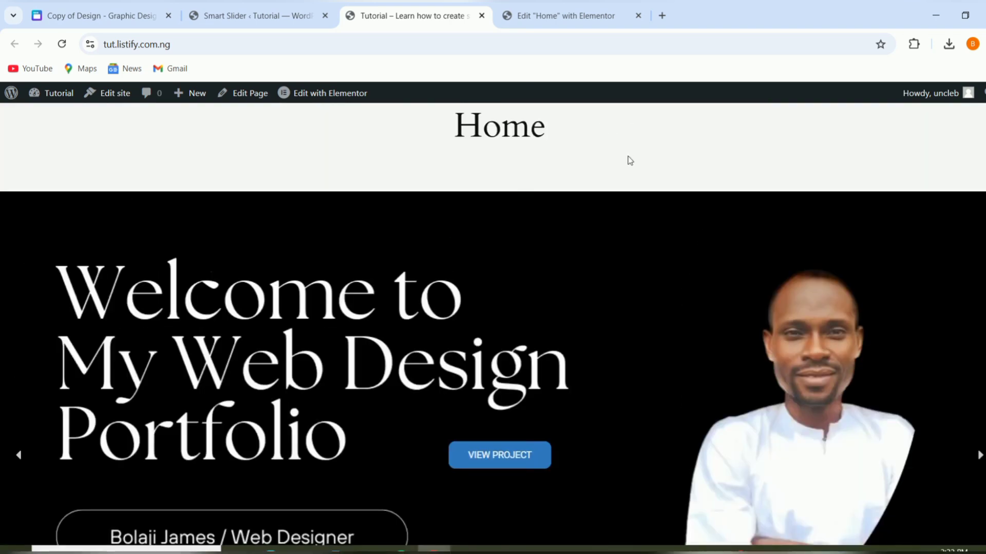
pyautogui.scroll(-1, 630, 128)
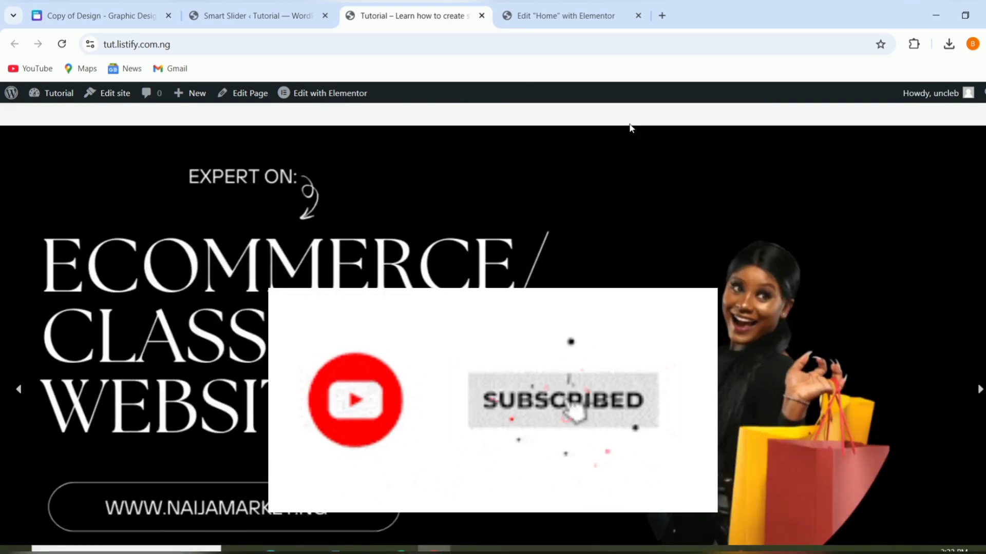